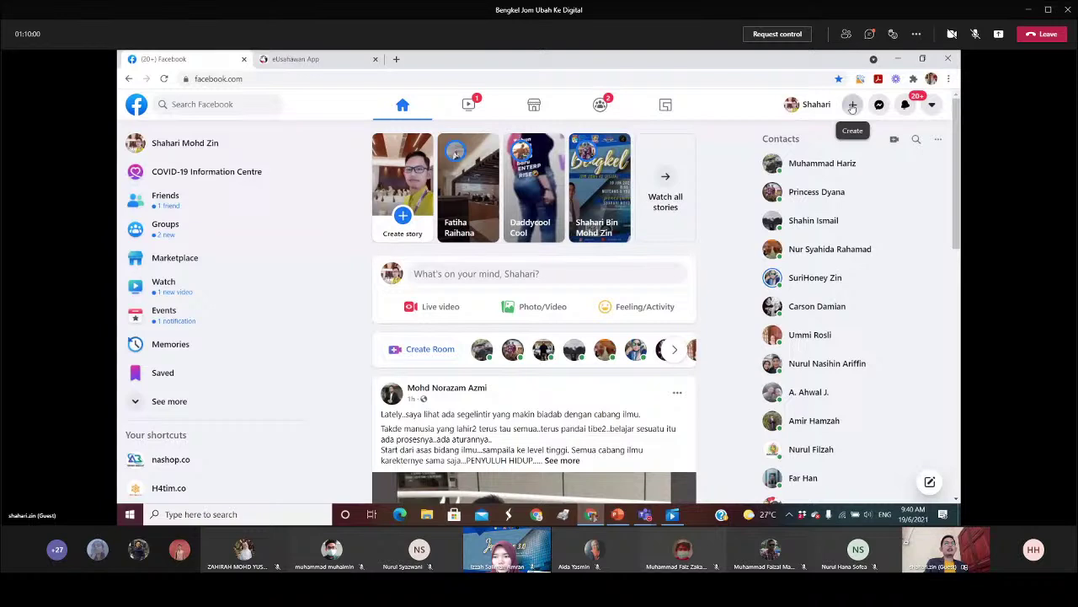
- Start a new Facebook Page from the Create menu, then switch to the PowerPoint naming-tips slide
left_click(852, 106)
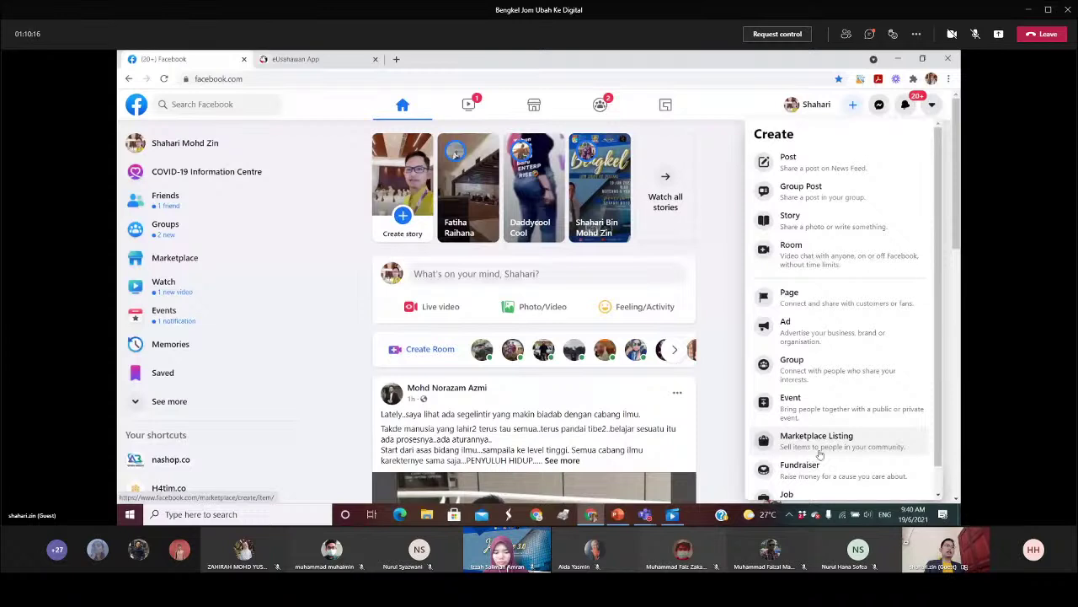
left_click(803, 300)
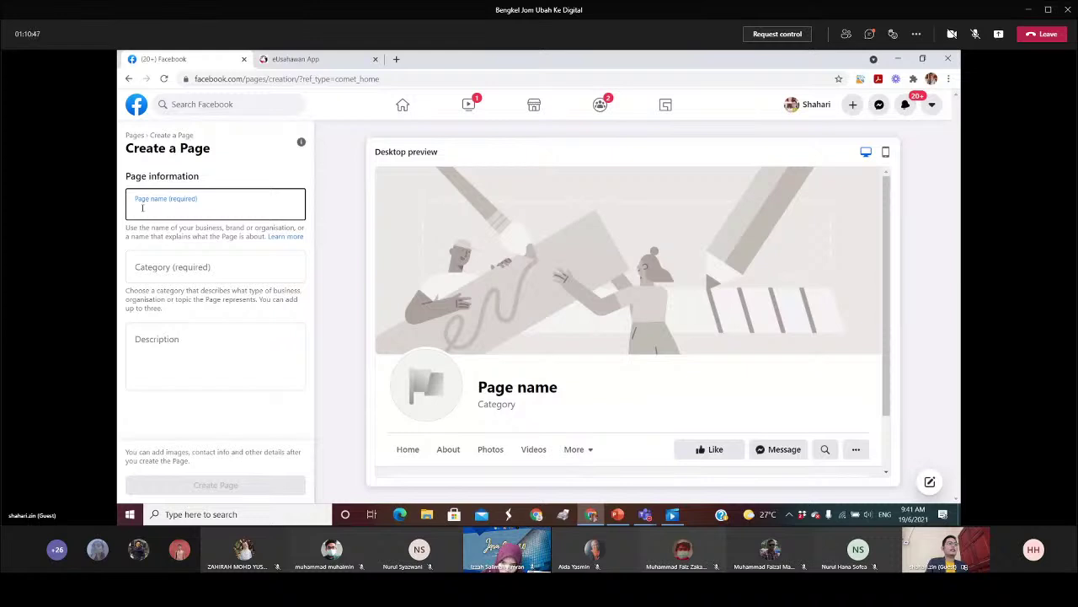
key("alt+Tab")
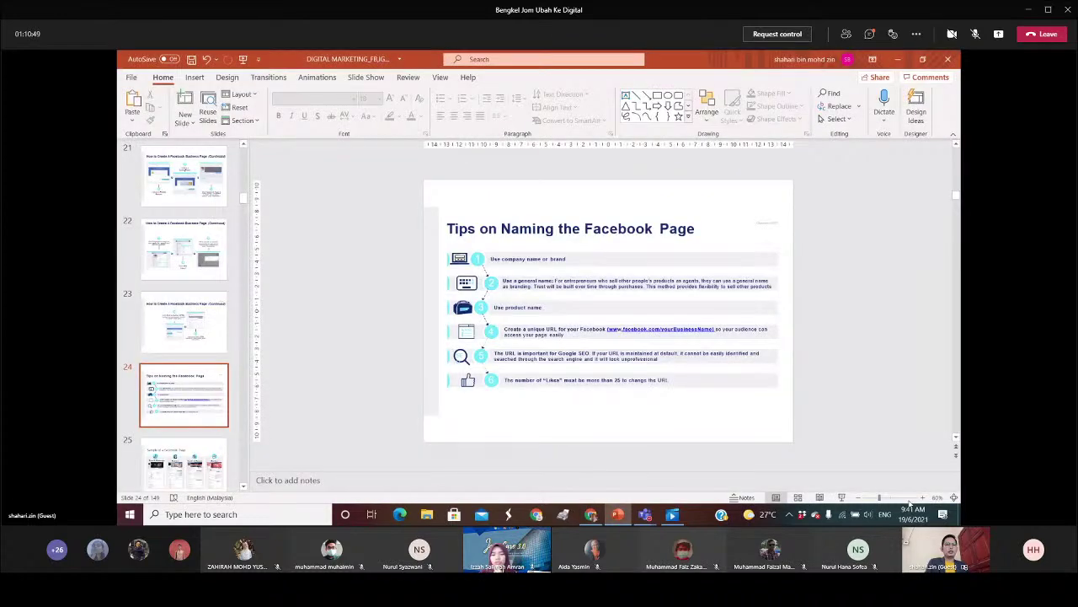
- Zoom in three levels on slide 24's Page-naming tips, then return to the Create a Page form
left_click(921, 497)
left_click(921, 497)
left_click(922, 497)
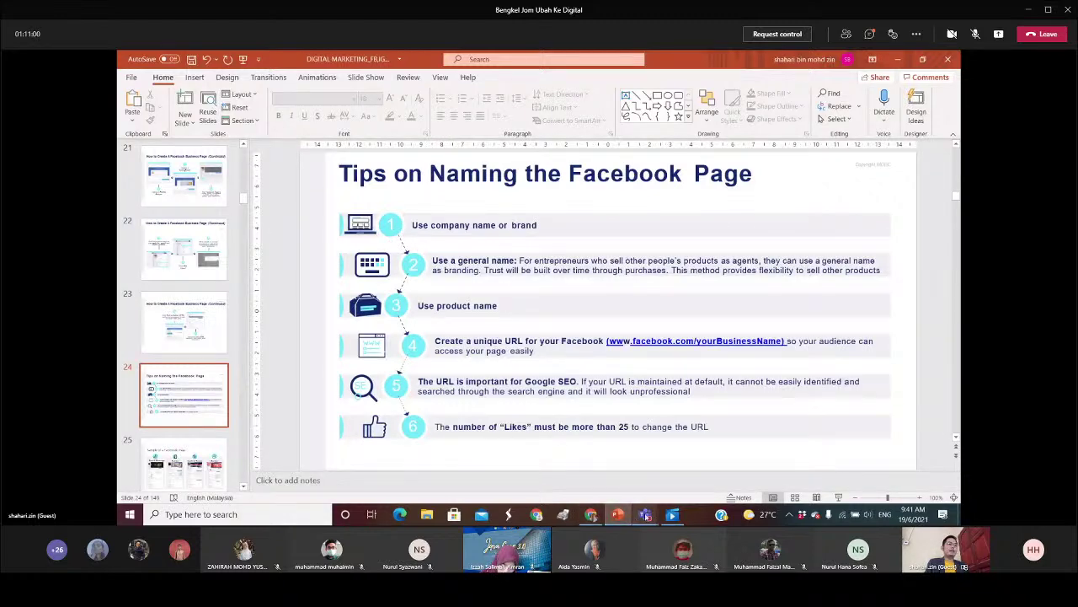
left_click(591, 514)
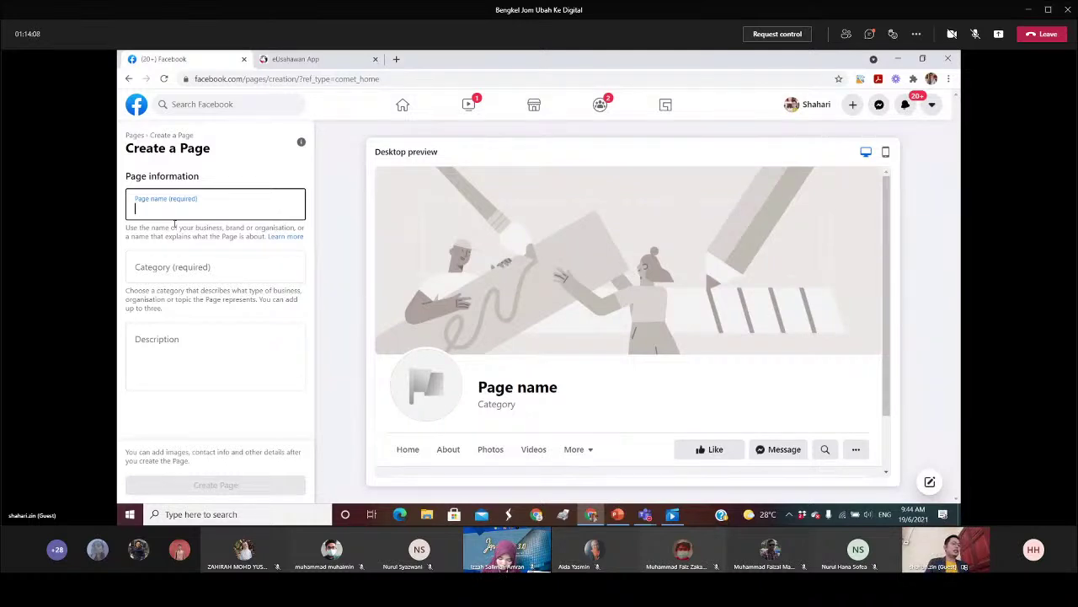
- Enter a first Page name ending in 'jual.co', correcting typos along the way
type("susu")
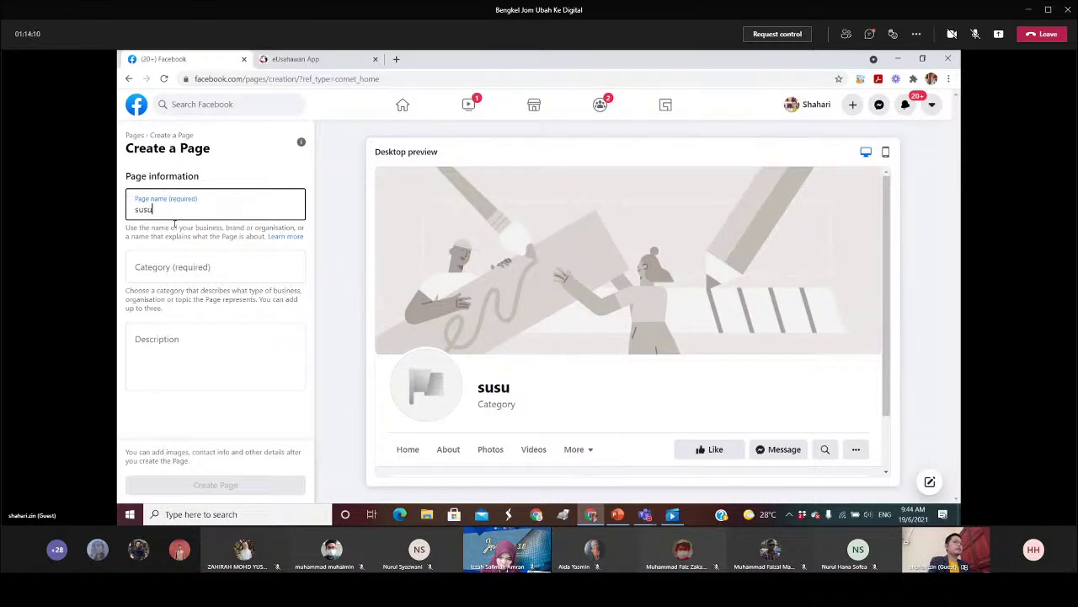
key("BackSpace")
key("BackSpace")
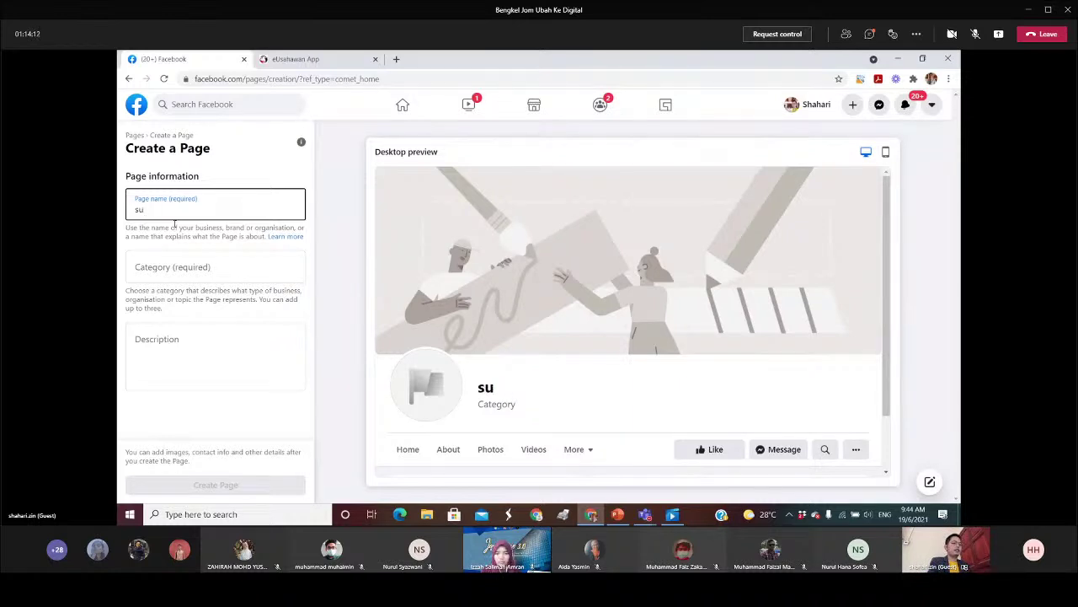
type("ka")
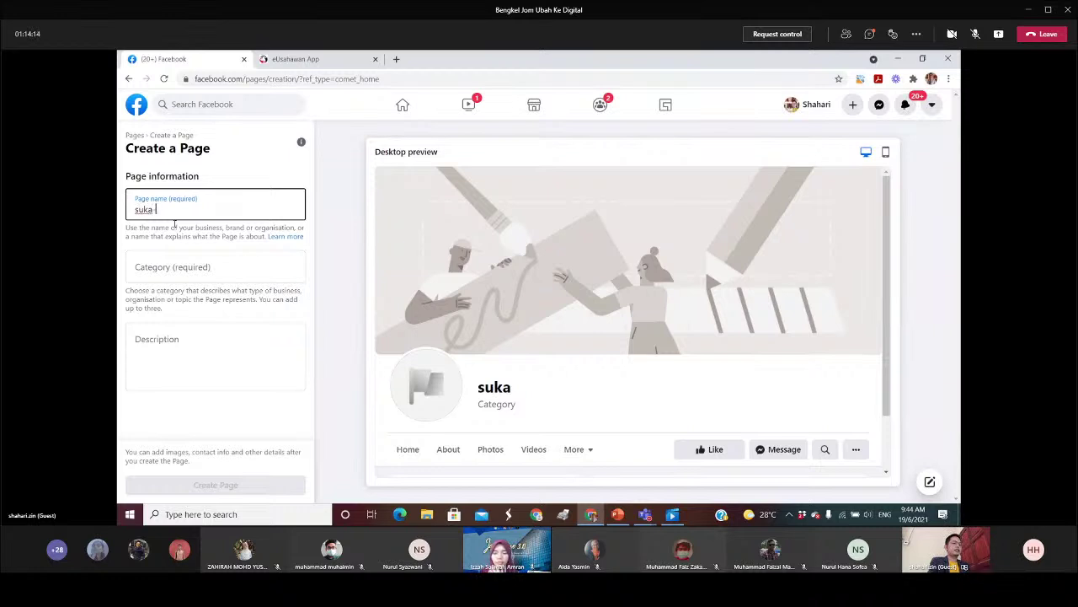
type("-sua")
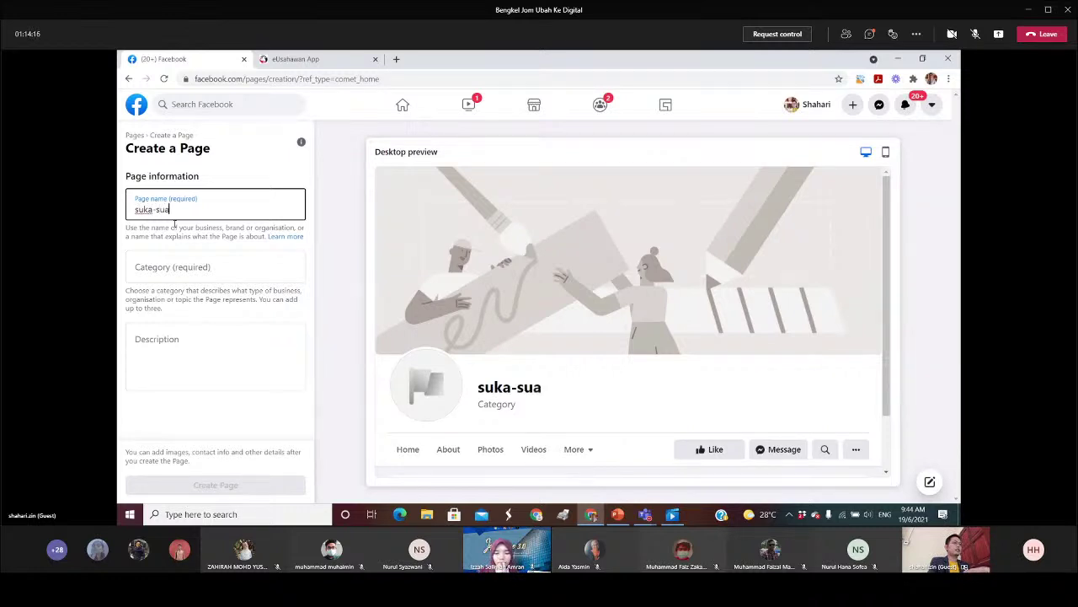
key("BackSpace")
type("ka jua")
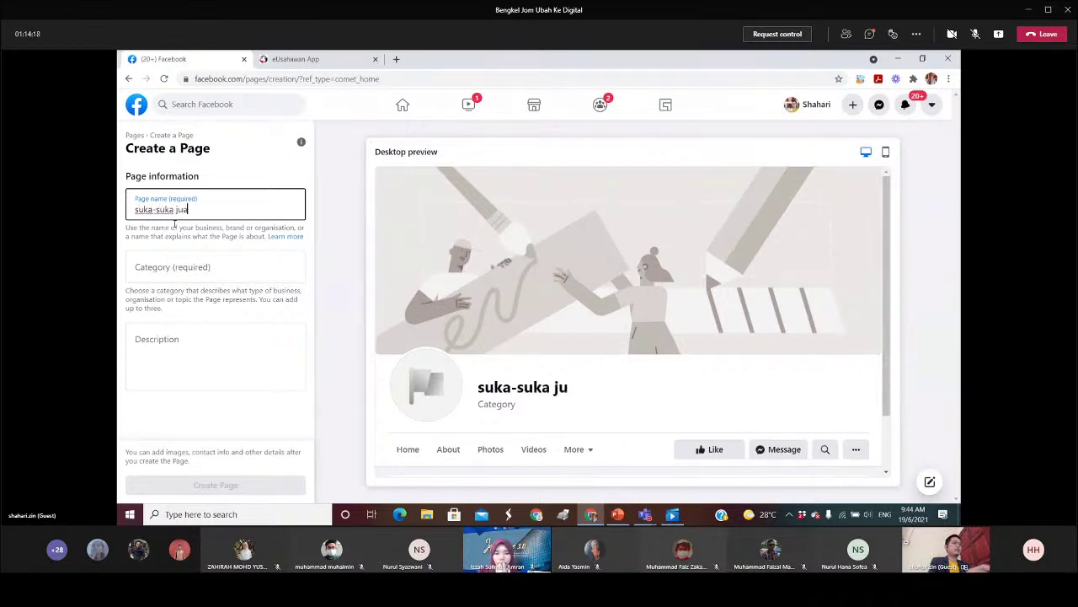
type("l.co")
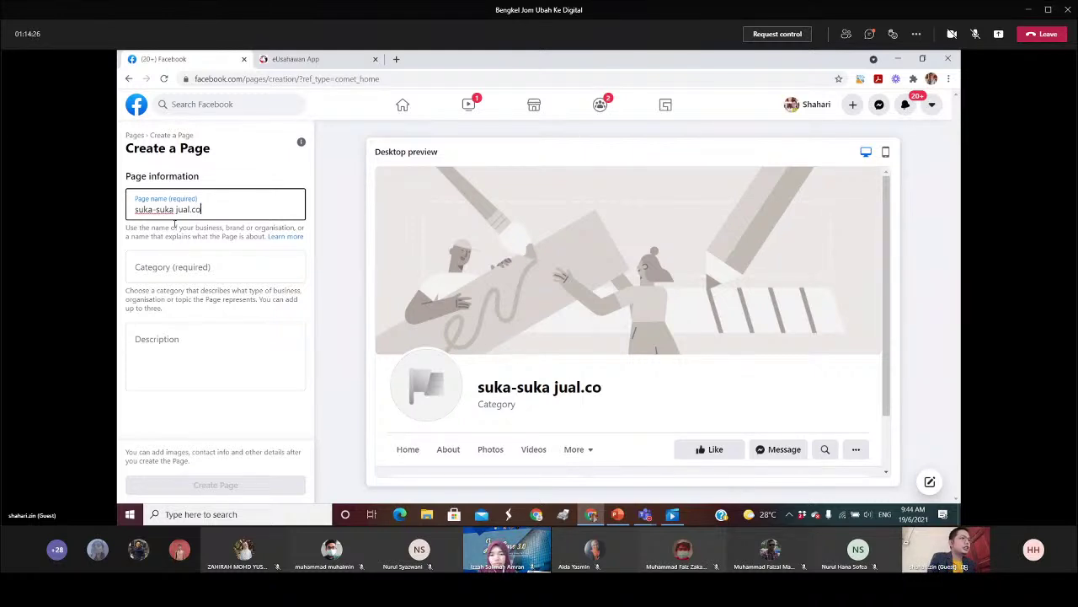
left_click(163, 266)
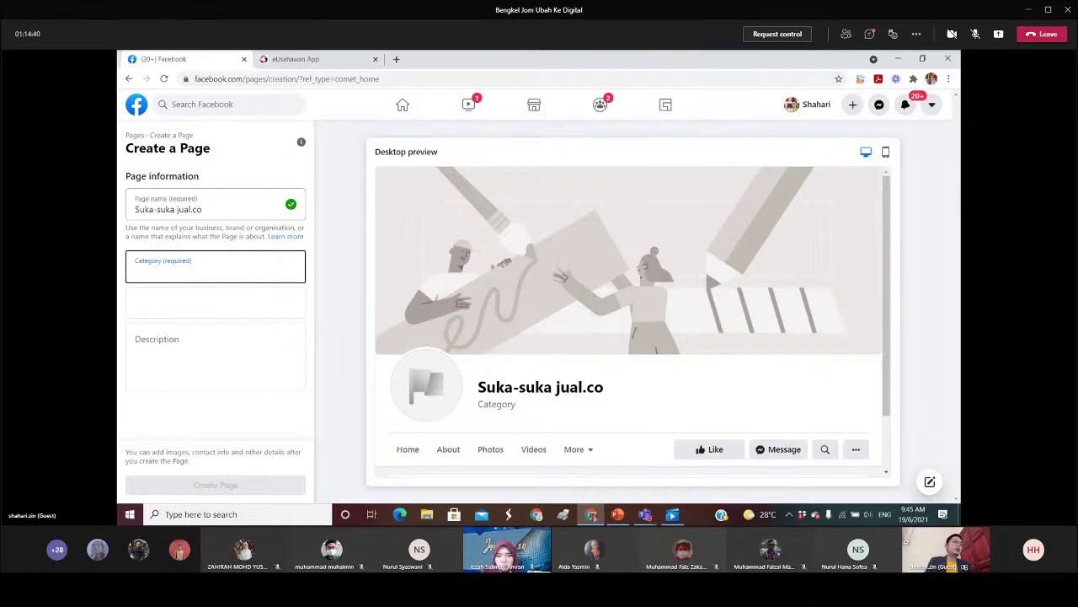
- Replace the Page name with one ending in 'nashop.co'
left_click(216, 208)
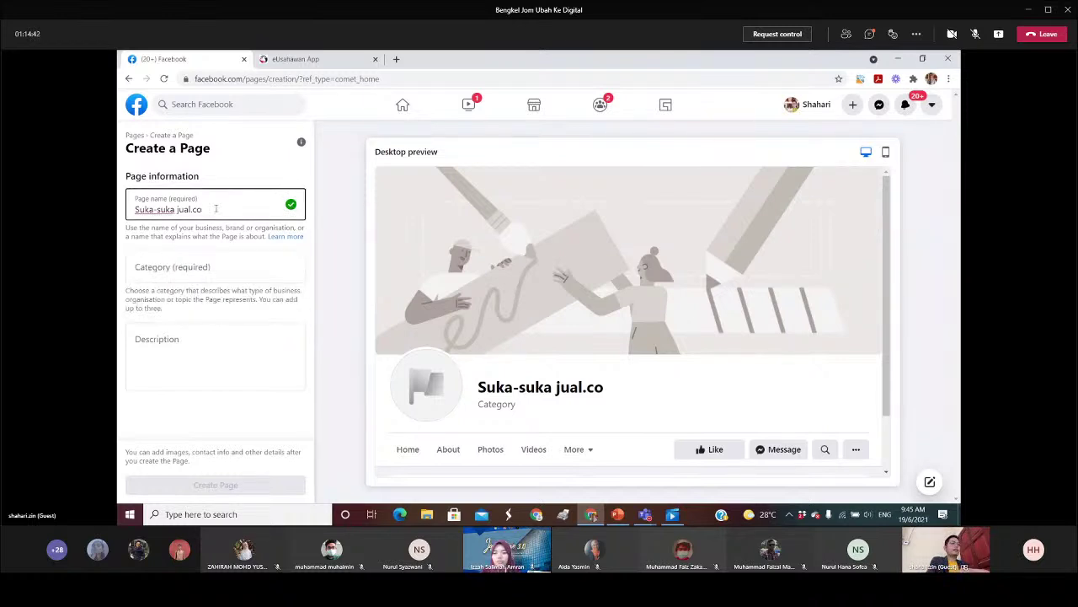
key("BackSpace")
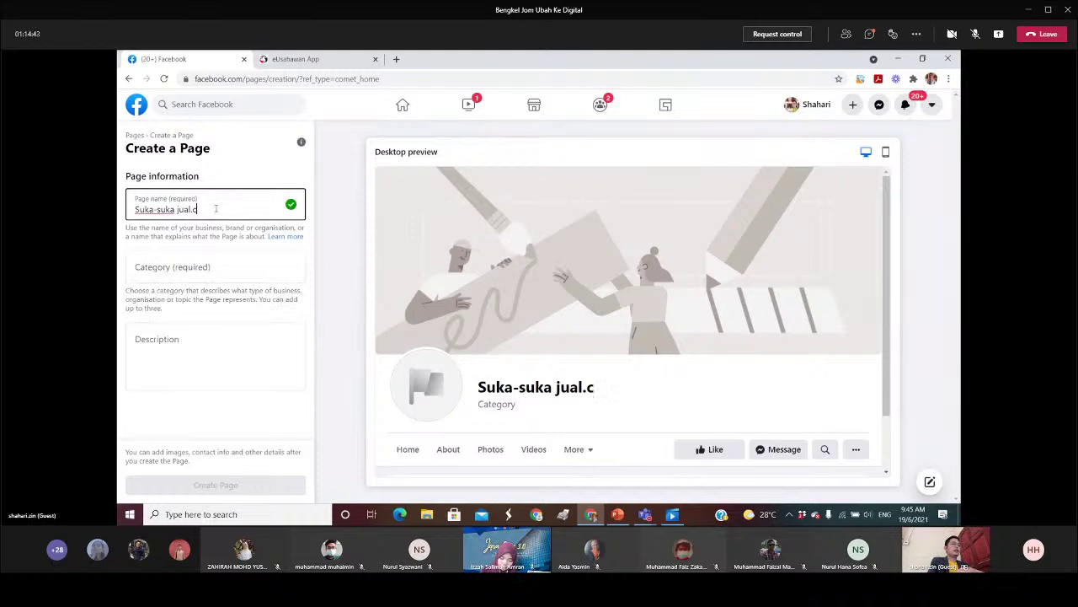
key("ctrl+a")
key("BackSpace")
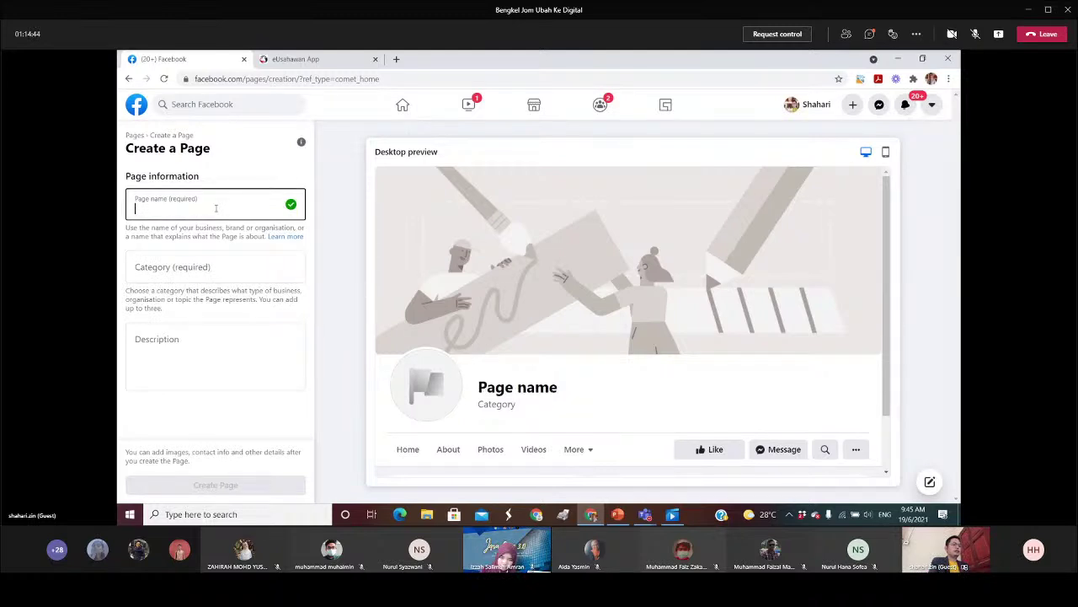
type("na")
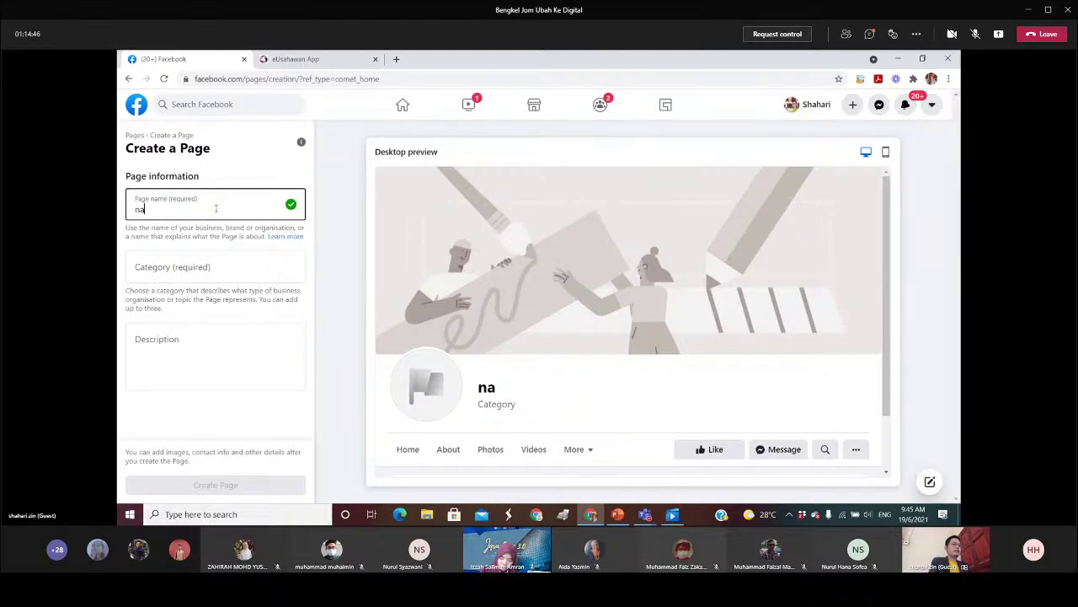
type("shop.")
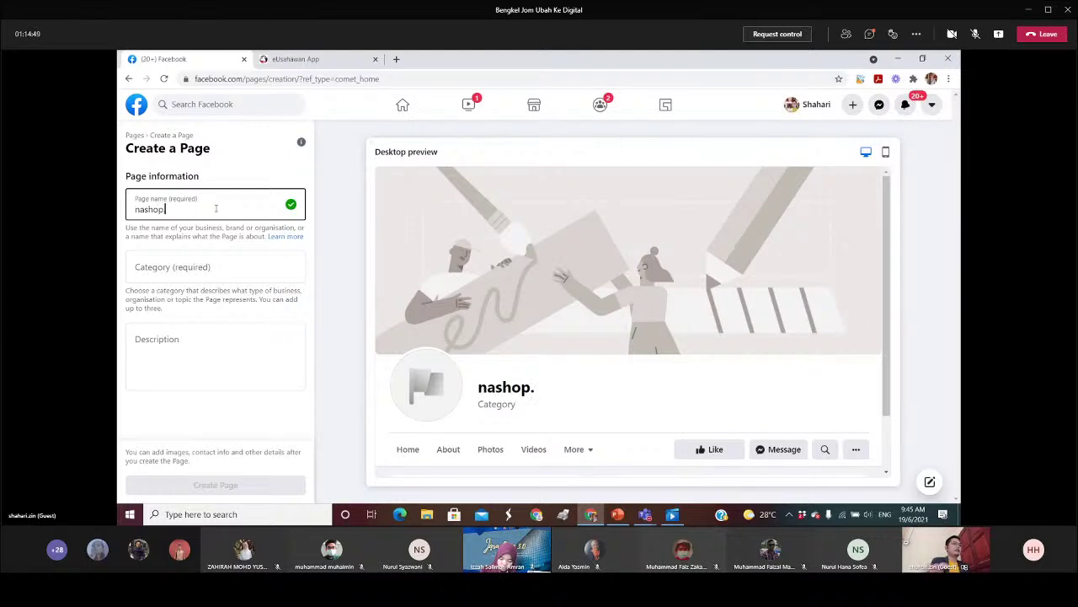
type("co")
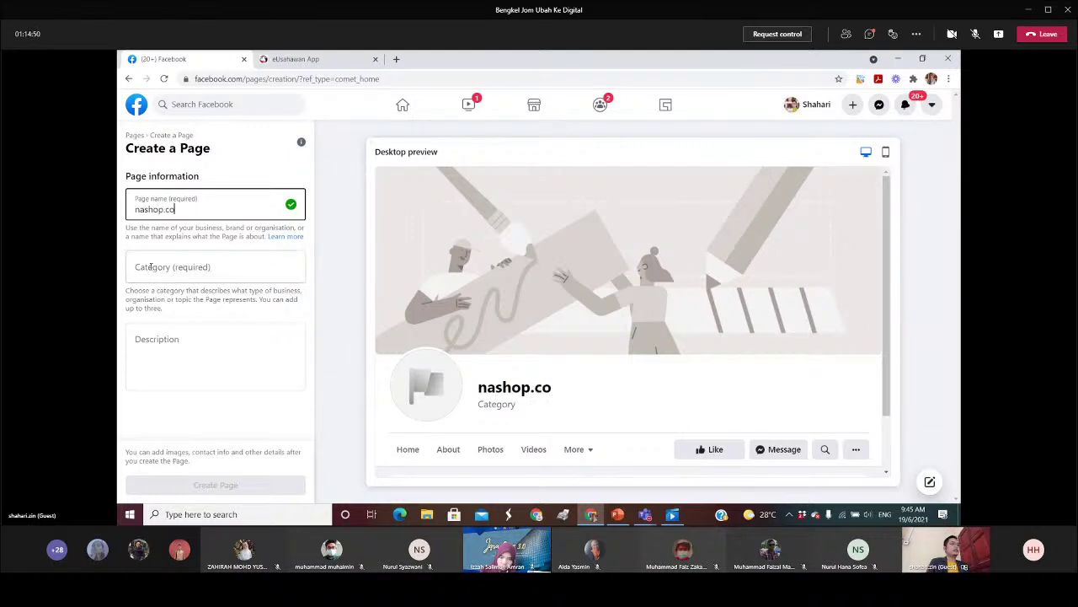
left_click(150, 266)
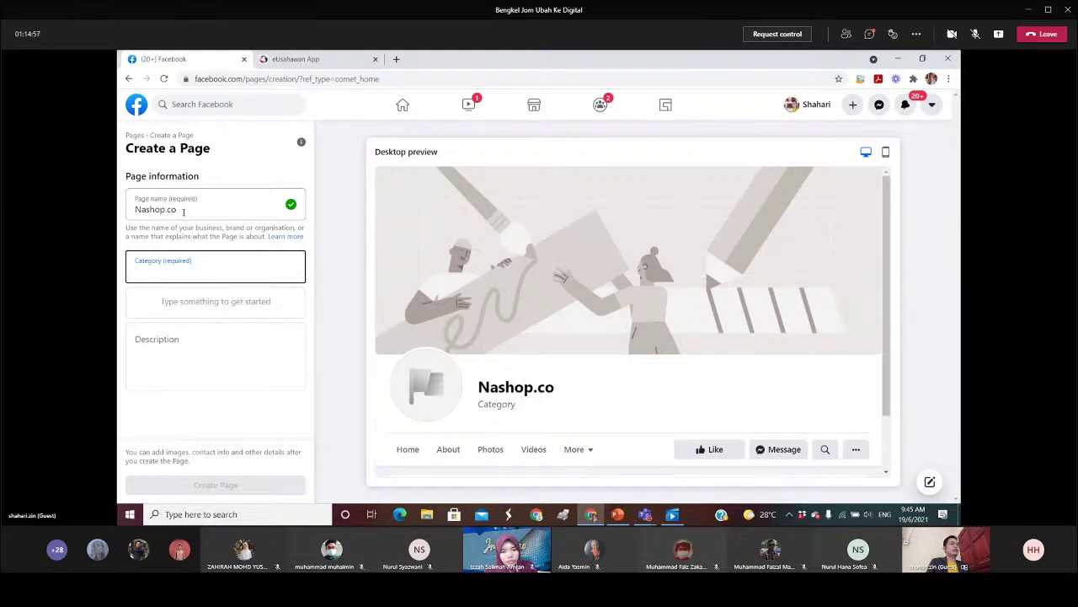
- Retype the Page name as 'suka-suka jual.co' and go to the Category field
left_click(183, 212)
key("BackSpace")
key("BackSpace")
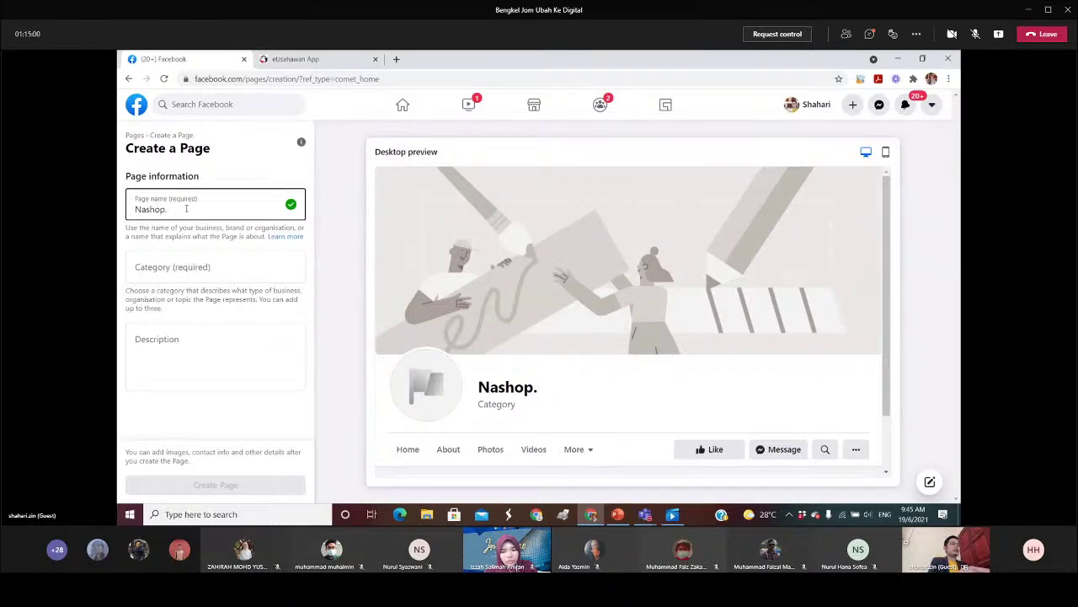
key("BackSpace")
key("BackSpace")
key("BackSpace")
key("BackSpace")
key("BackSpace")
key("BackSpace")
key("BackSpace")
type("suka")
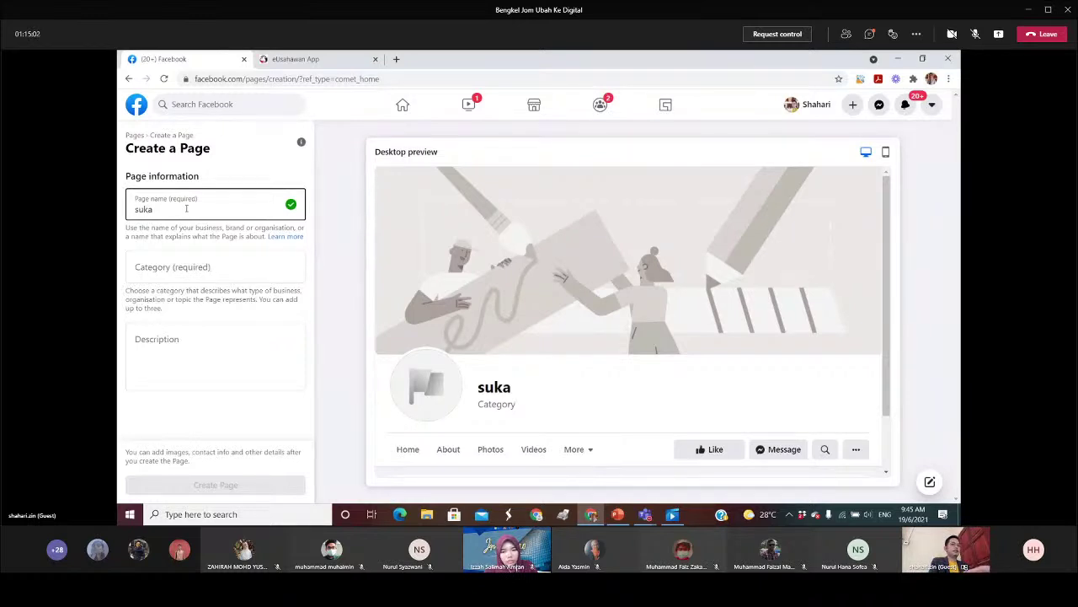
type("-suka jual.co")
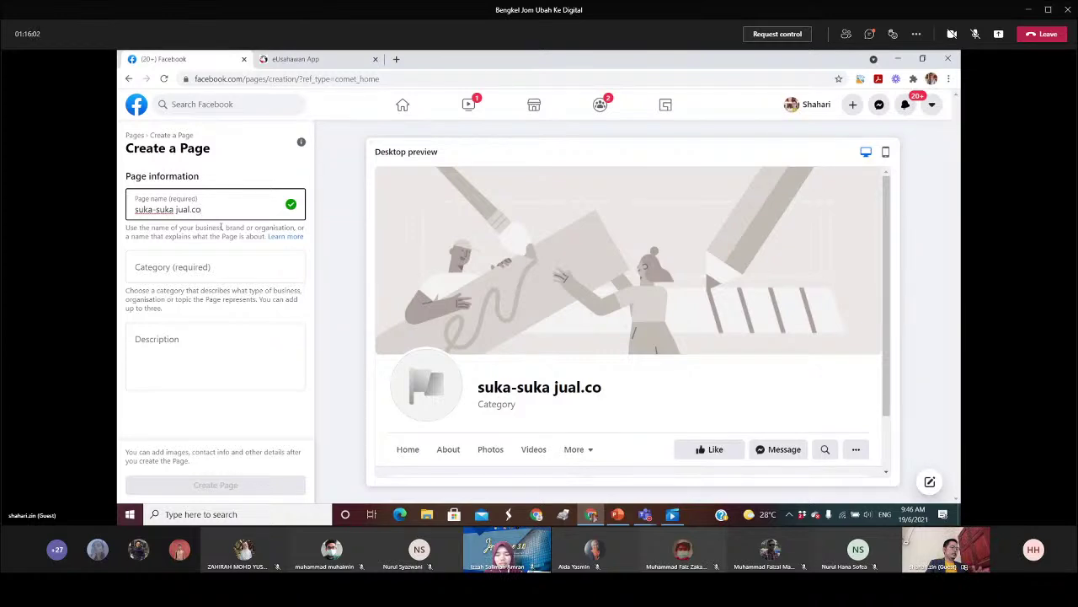
left_click(169, 272)
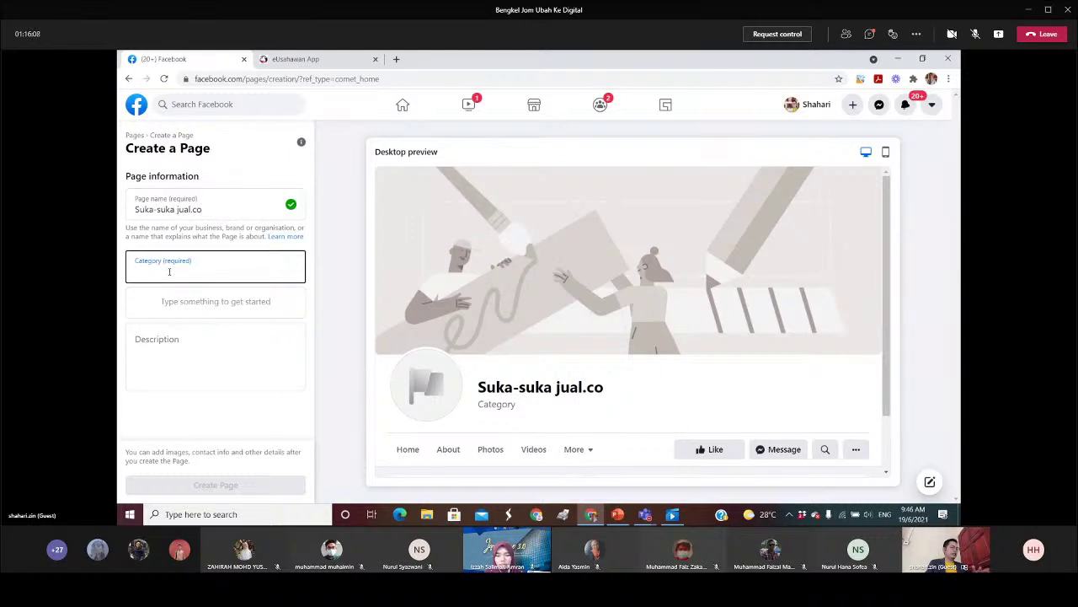
- Add Food & drink and Women's clothes shop as the Page's categories
type("foo")
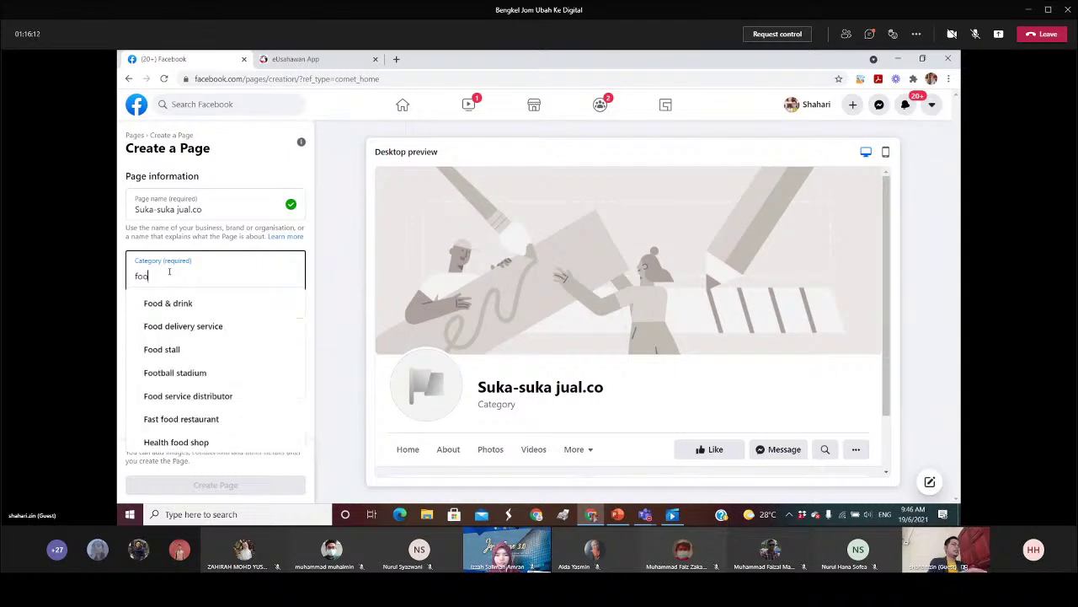
left_click(156, 304)
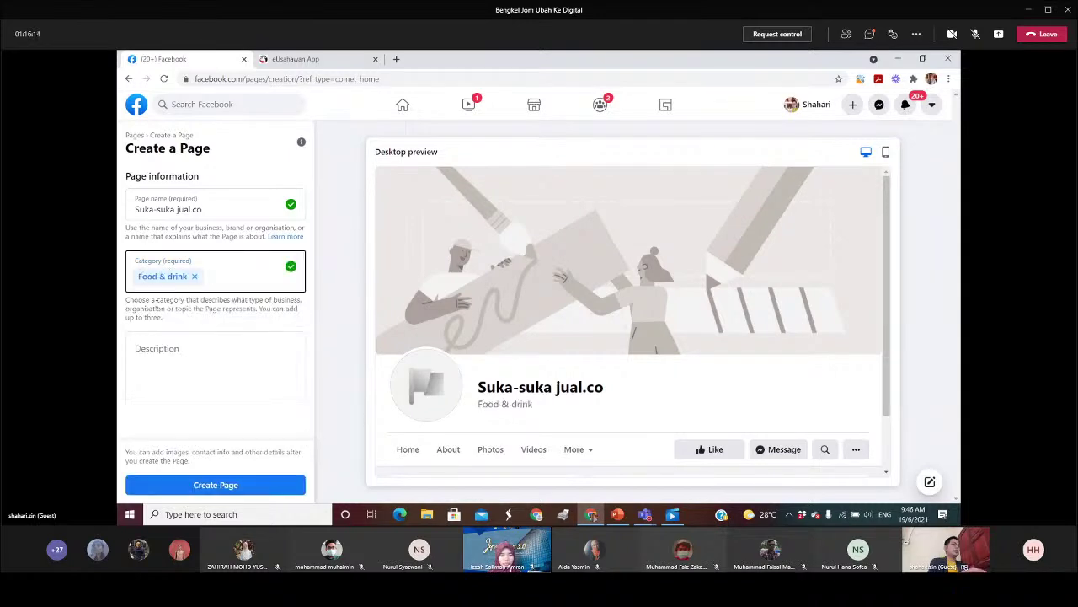
type("colth")
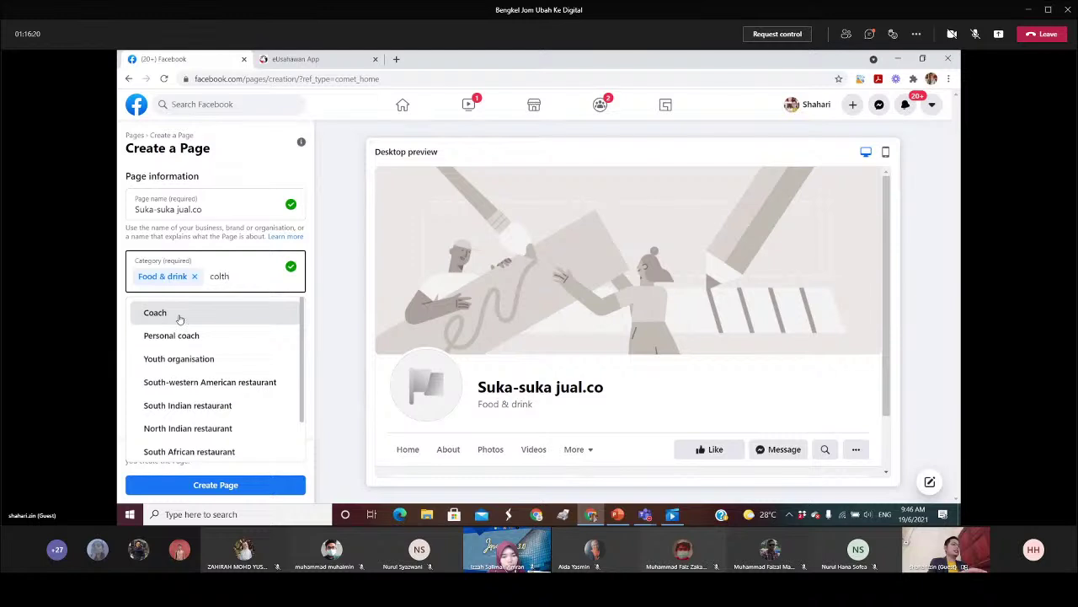
scroll(179, 319, "down", 1)
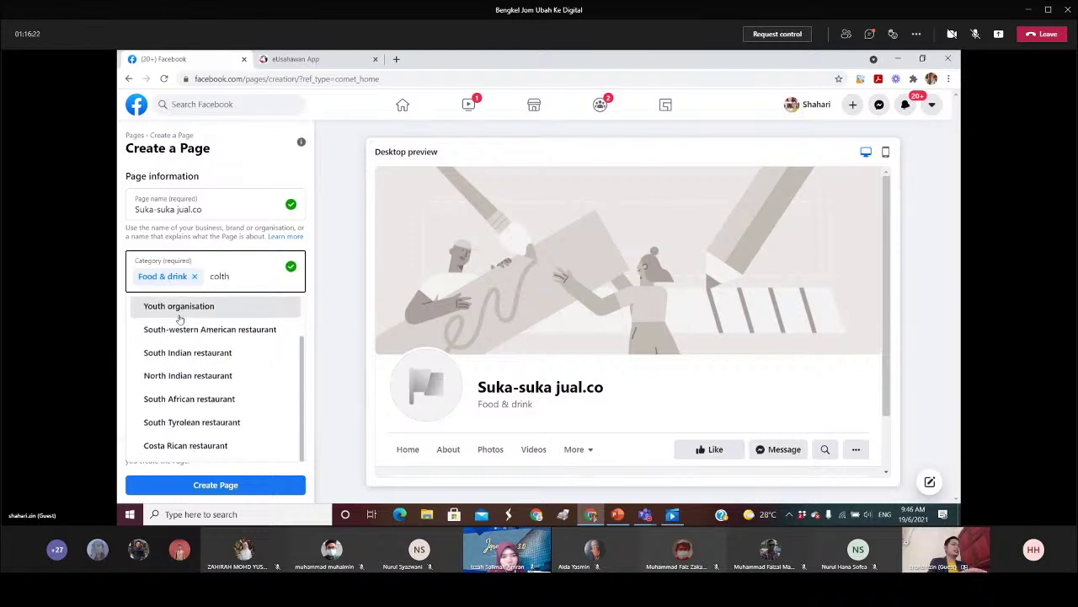
scroll(196, 375, "up", 1)
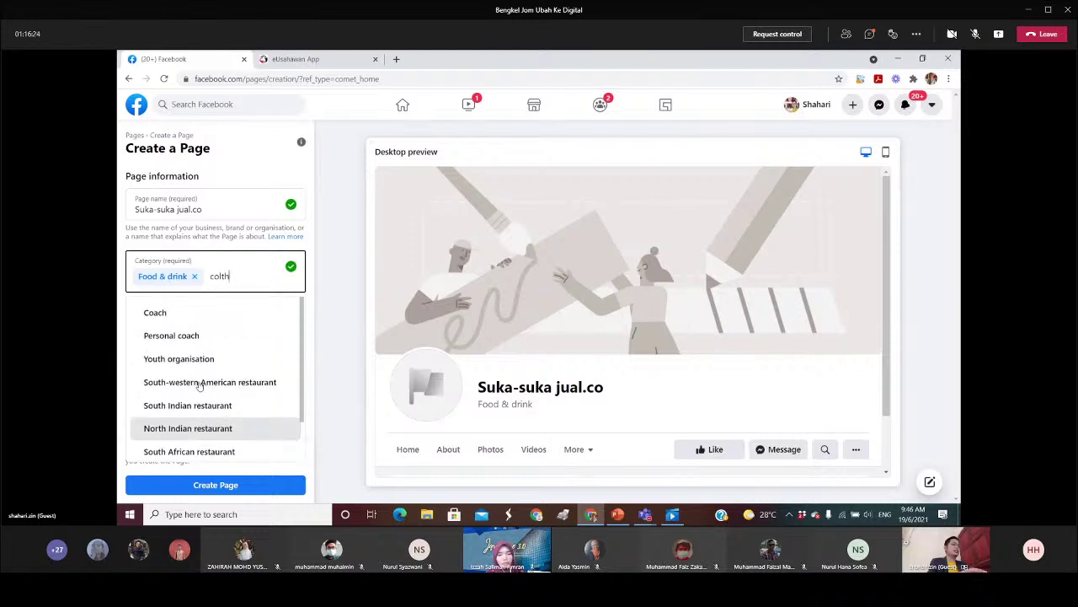
key("BackSpace")
key("BackSpace")
key("BackSpace")
key("BackSpace")
key("BackSpace")
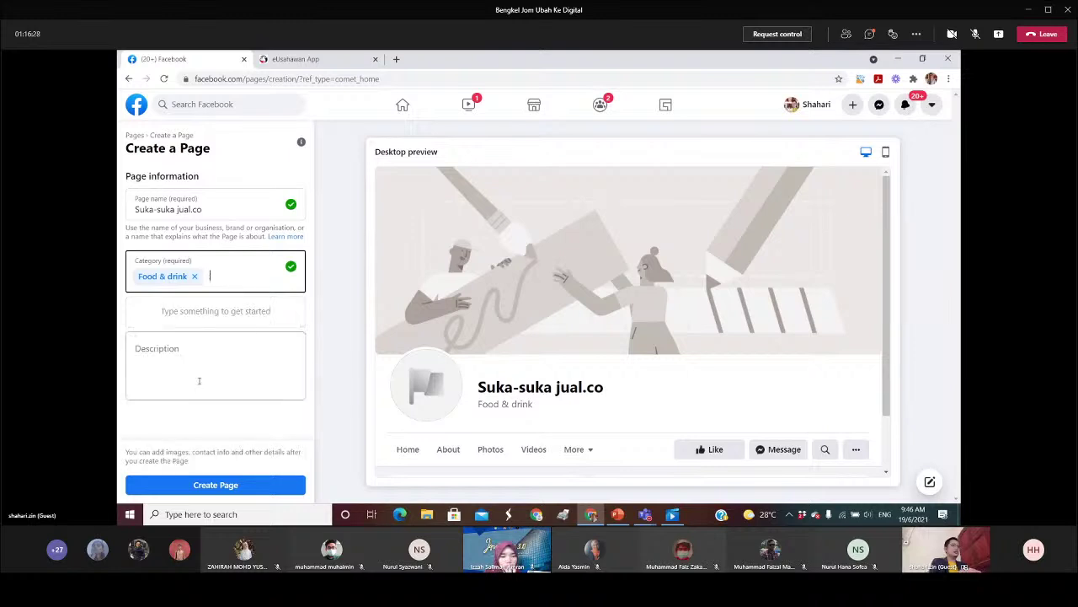
type("a")
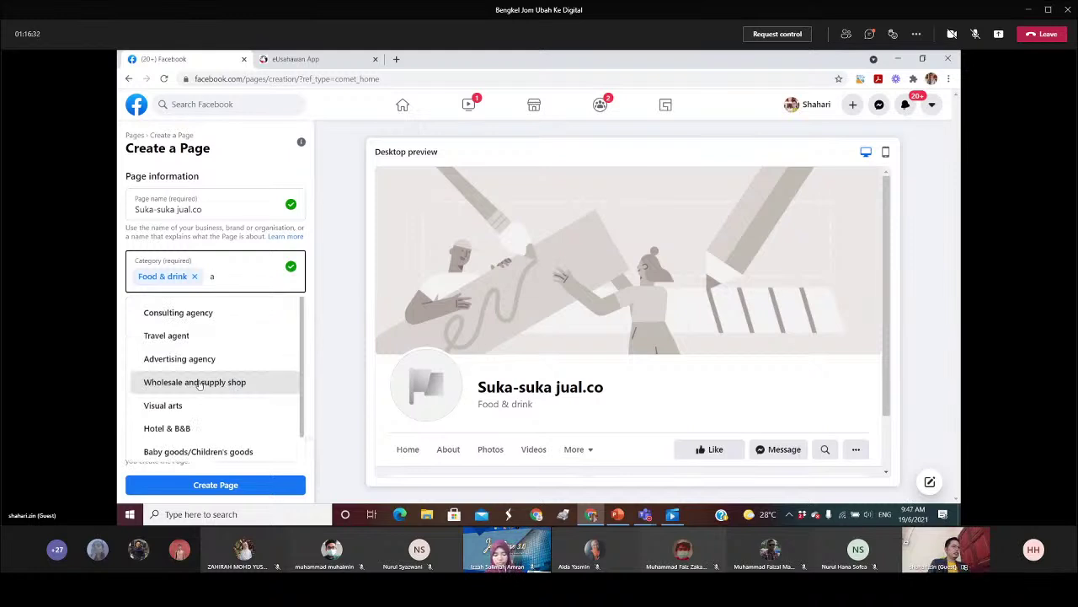
scroll(199, 384, "down", 1)
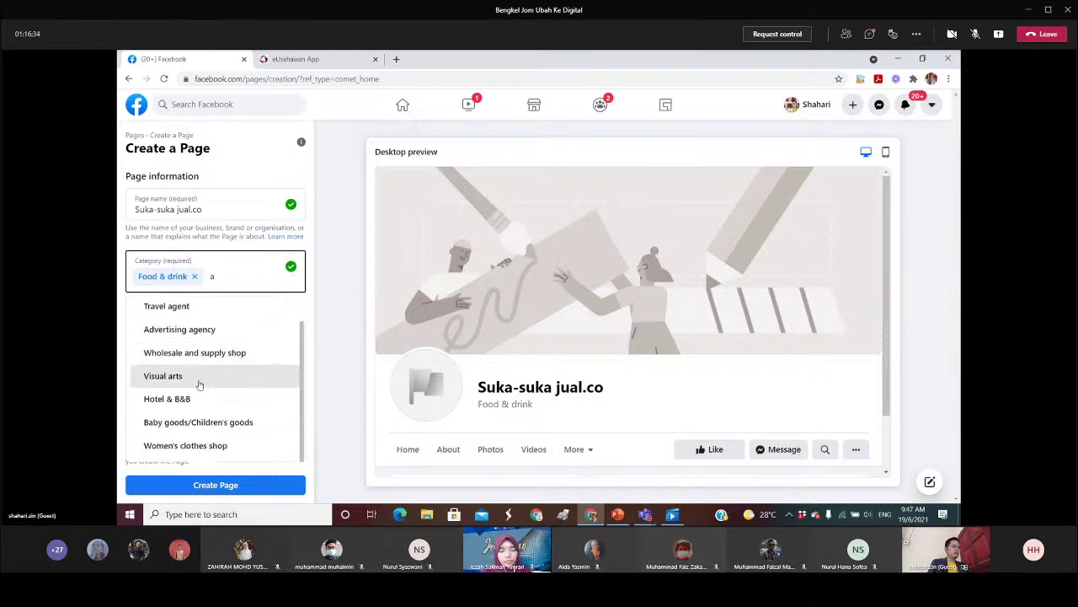
left_click(187, 453)
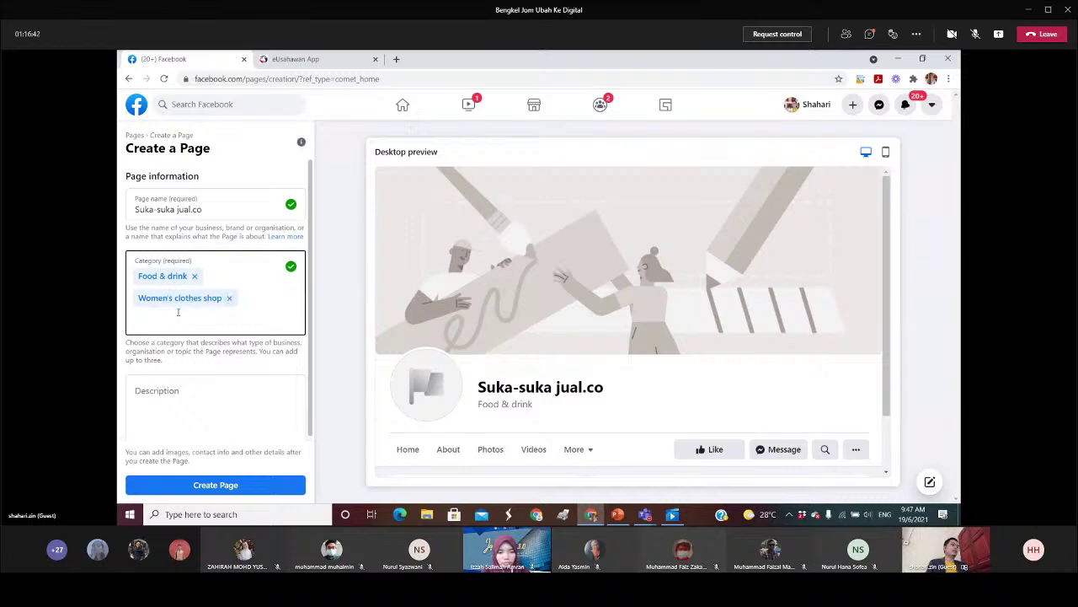
- Write the description 'menjual pelbagai jenis barangan daripada makanan hingga ke pakaian'
left_click(142, 390)
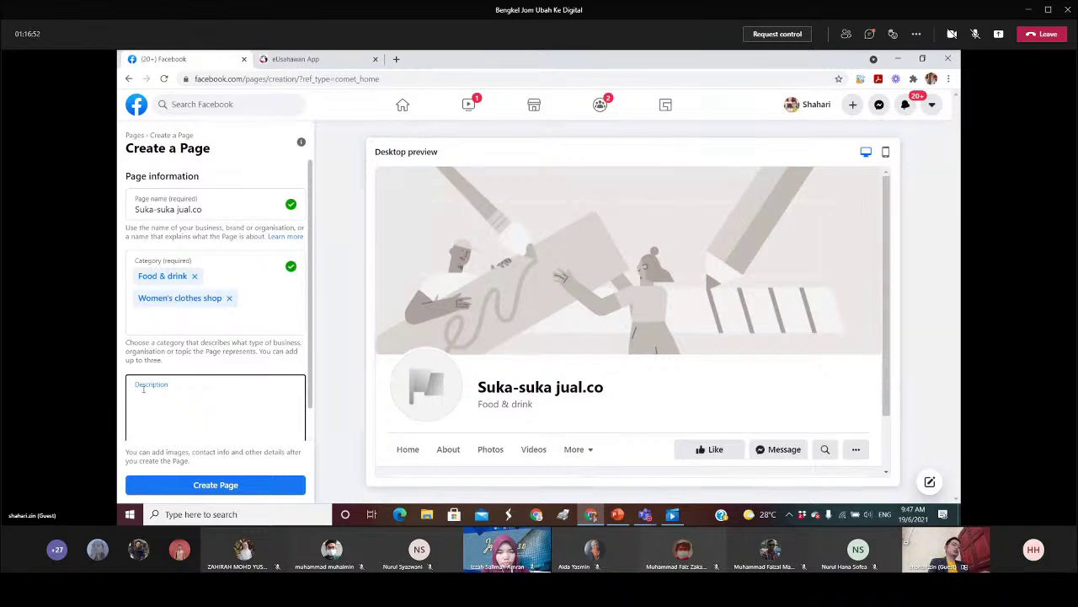
type("menjual pelbag")
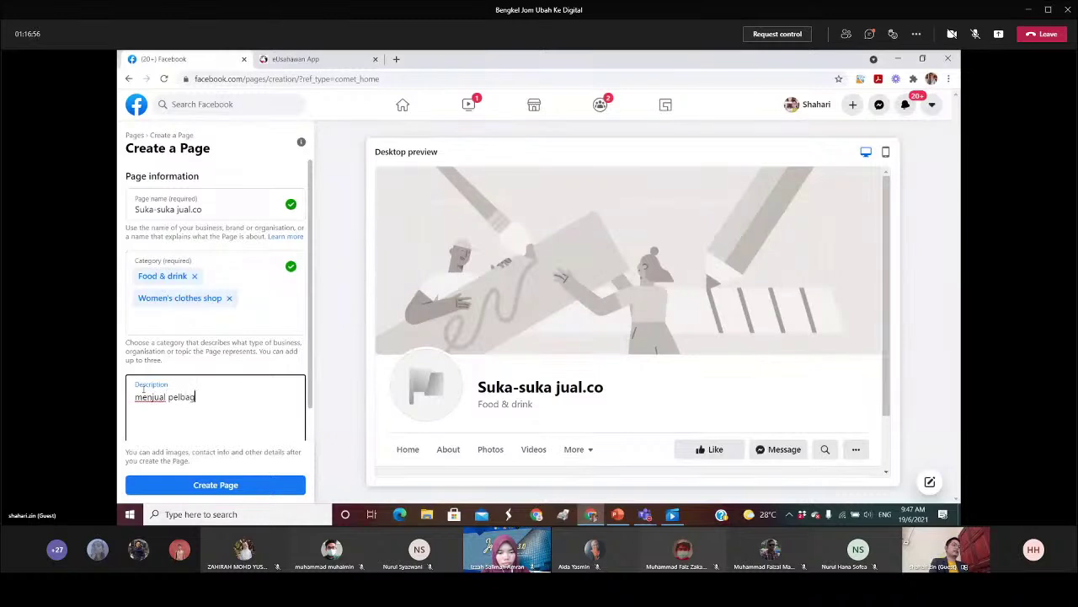
type("ai jenis barangan dari")
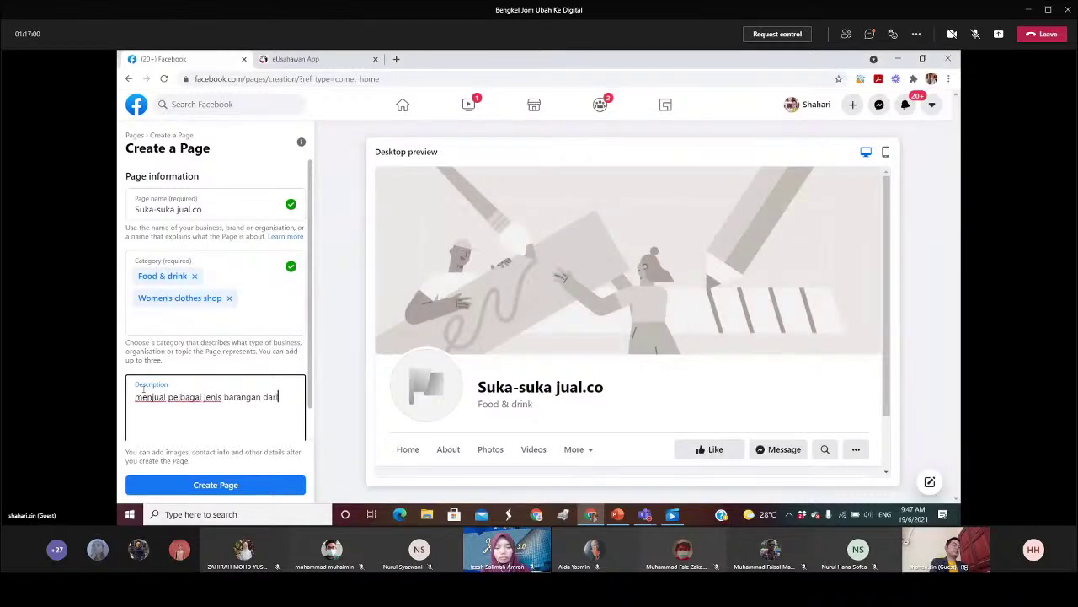
type("pada makan")
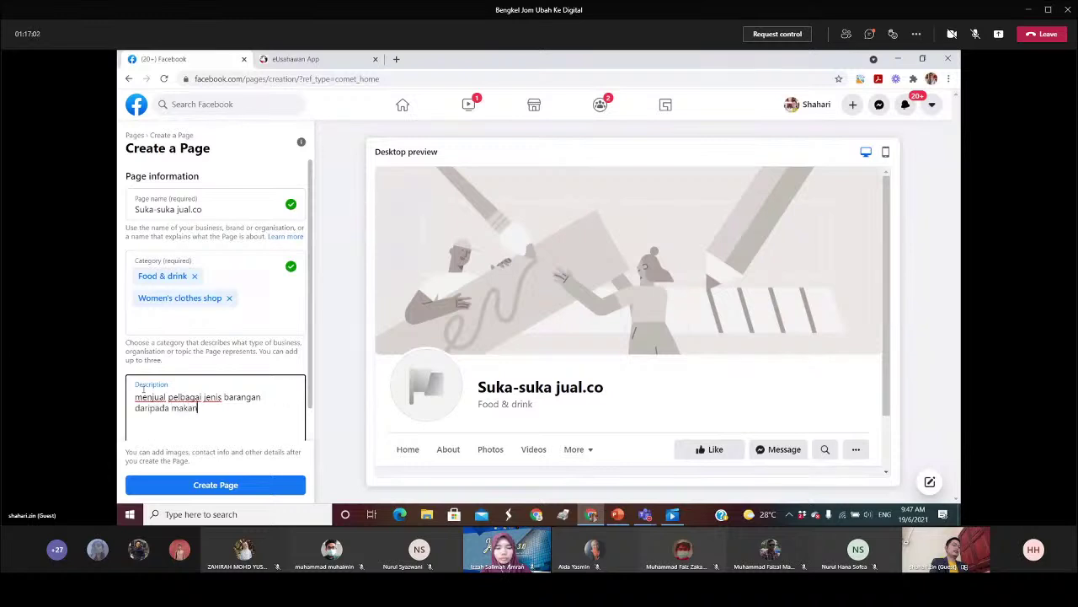
type("an hing")
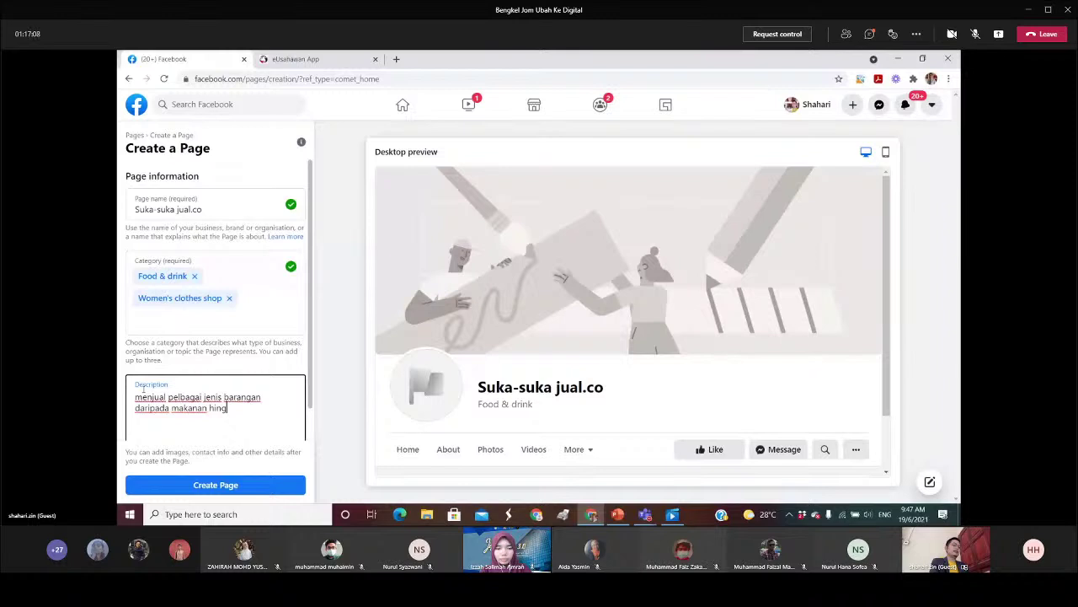
type("ga ke pakaian")
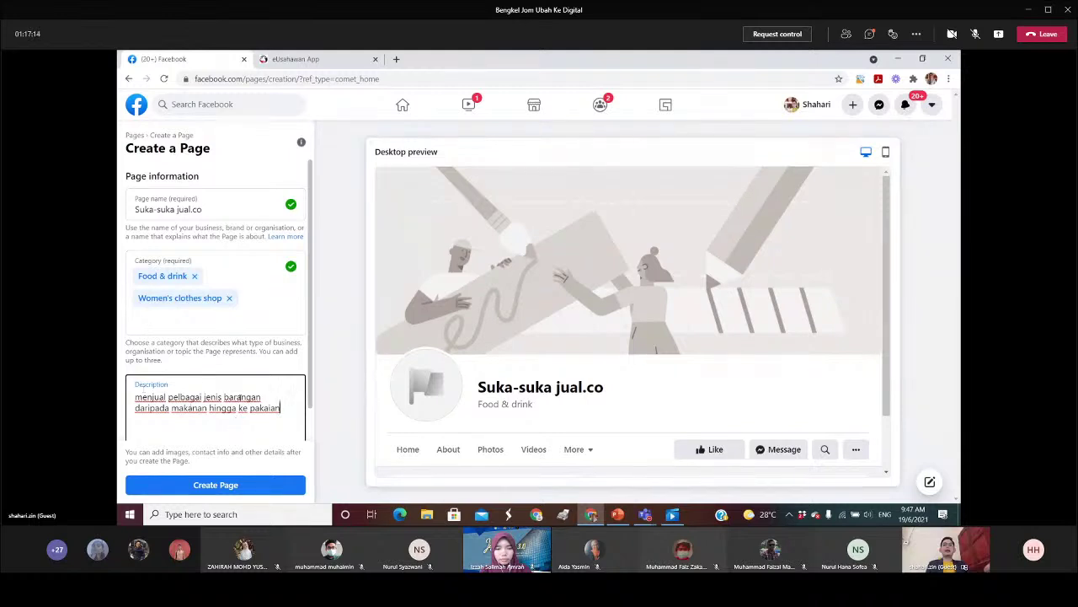
scroll(194, 384, "down", 1)
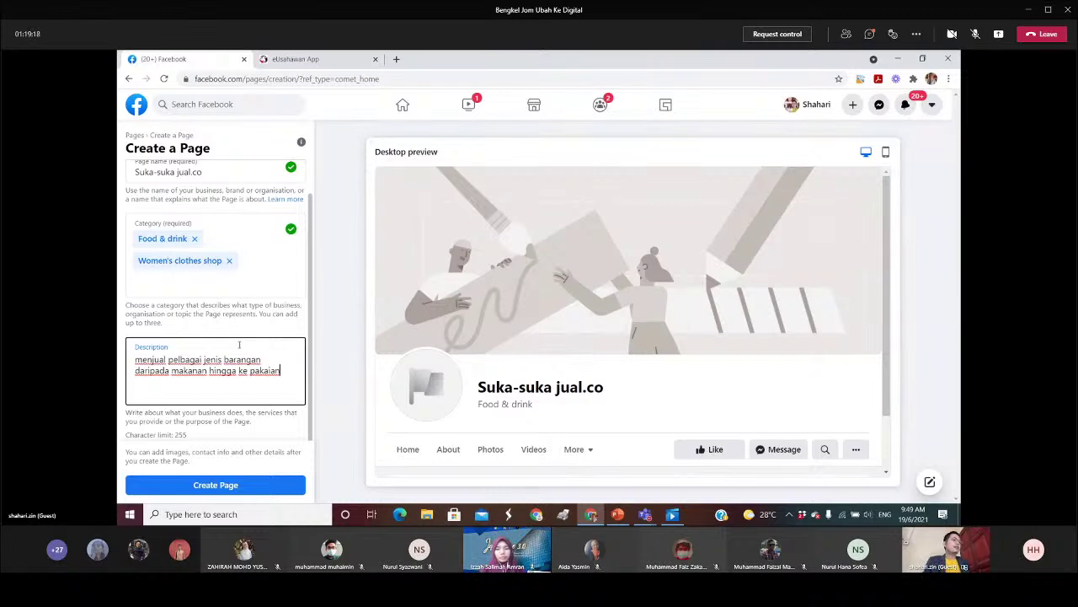
- Create the Suka-suka jual.co Page, review its preview, and save the setup
left_click(235, 491)
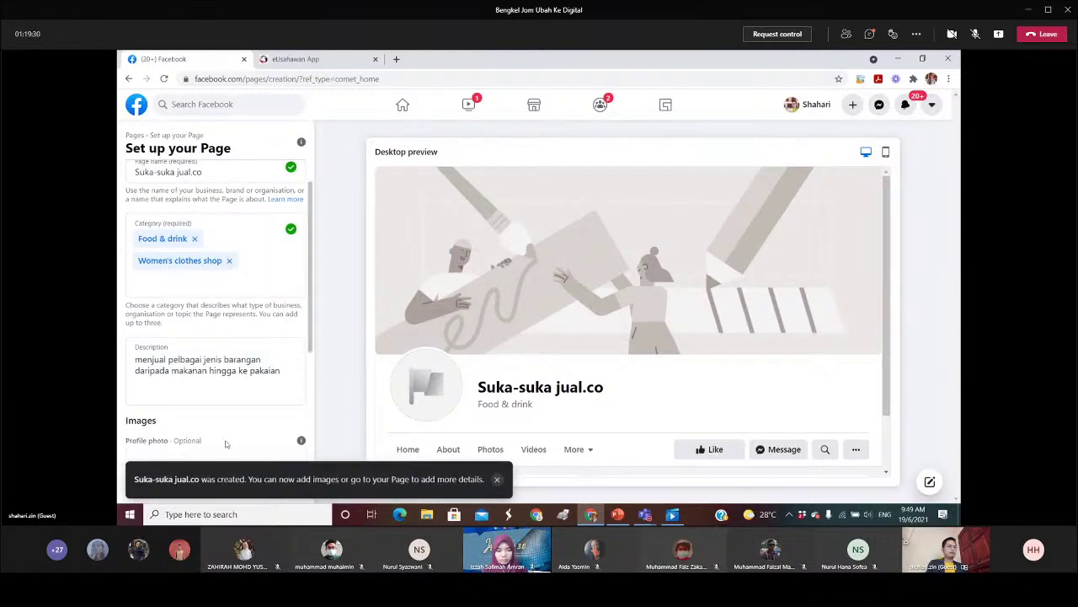
scroll(226, 444, "down", 2)
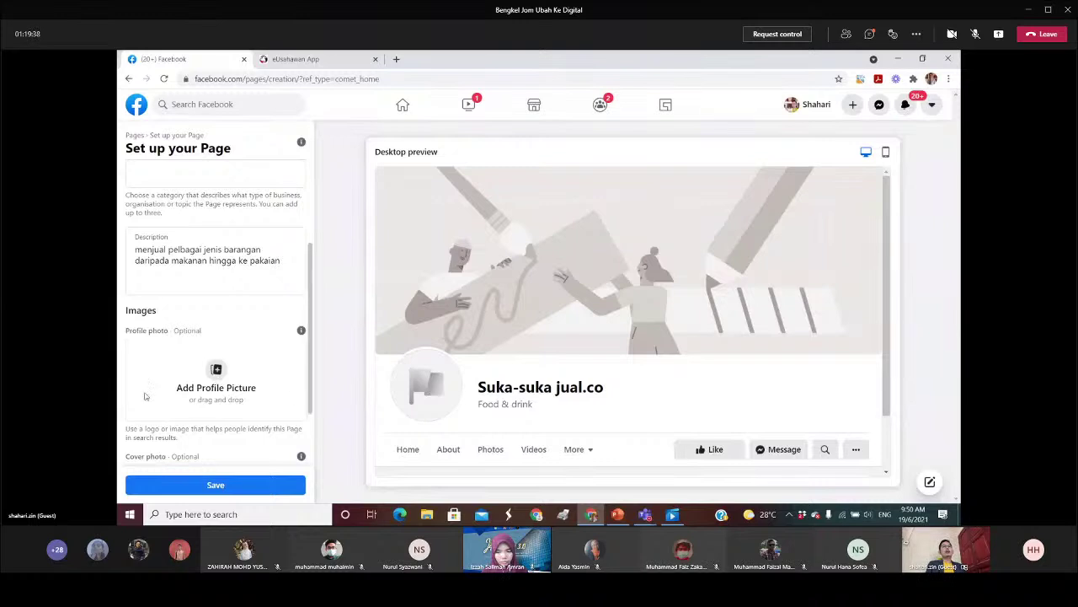
scroll(149, 394, "down", 2)
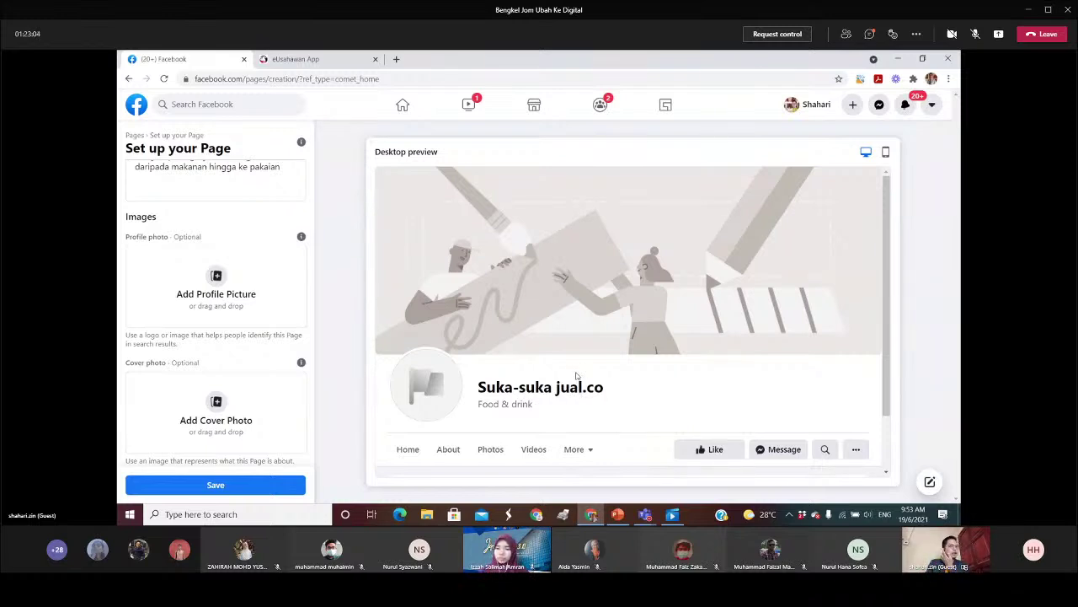
scroll(580, 376, "down", 2)
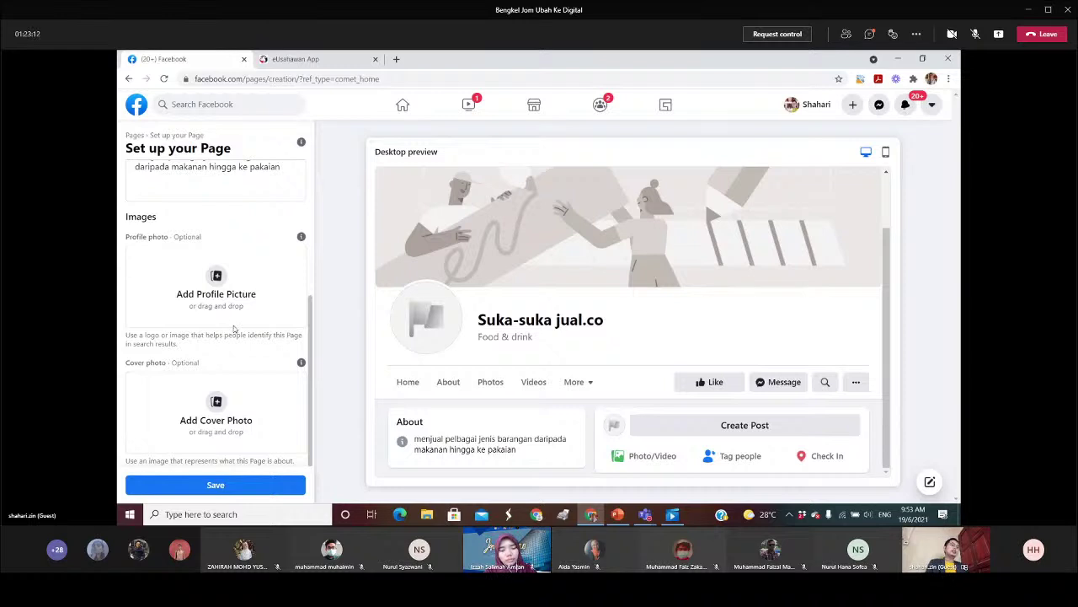
left_click(230, 483)
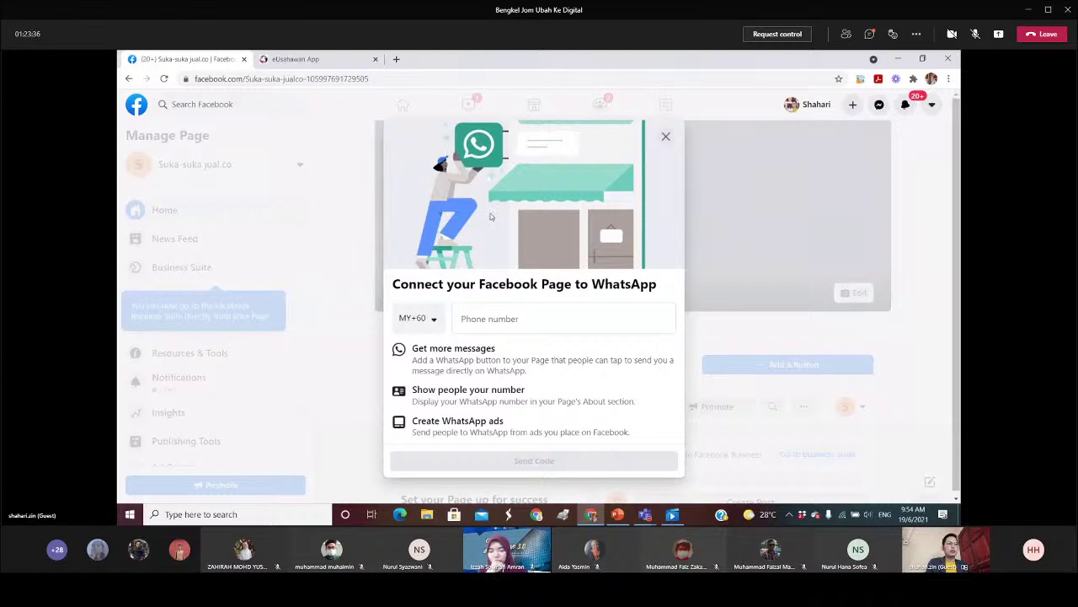
- Dismiss the WhatsApp connection prompt and confirm leaving without connecting WhatsApp
left_click(463, 317)
left_click(470, 322)
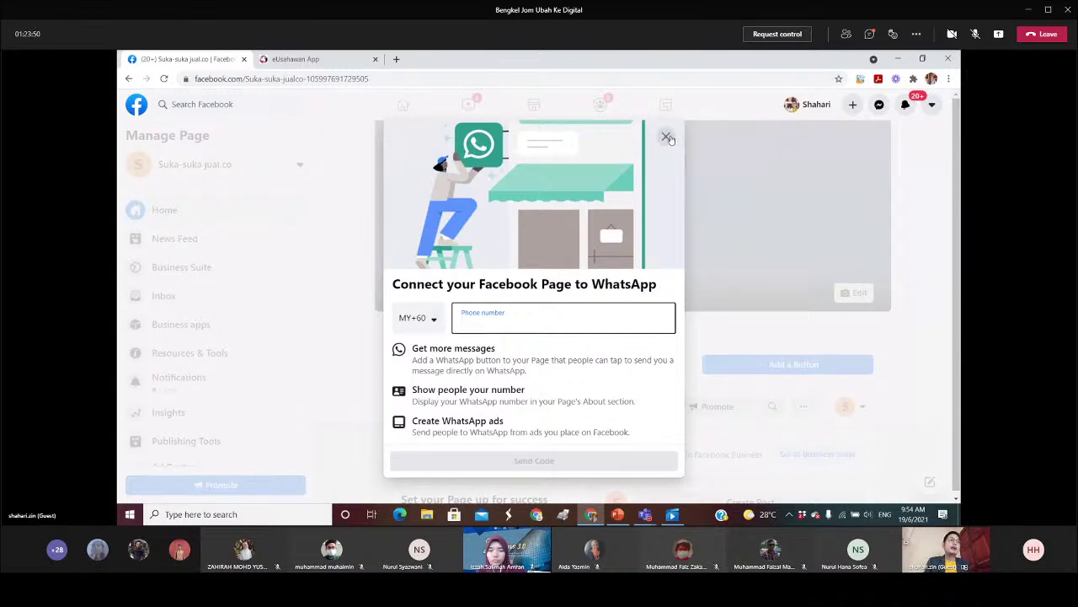
left_click(666, 137)
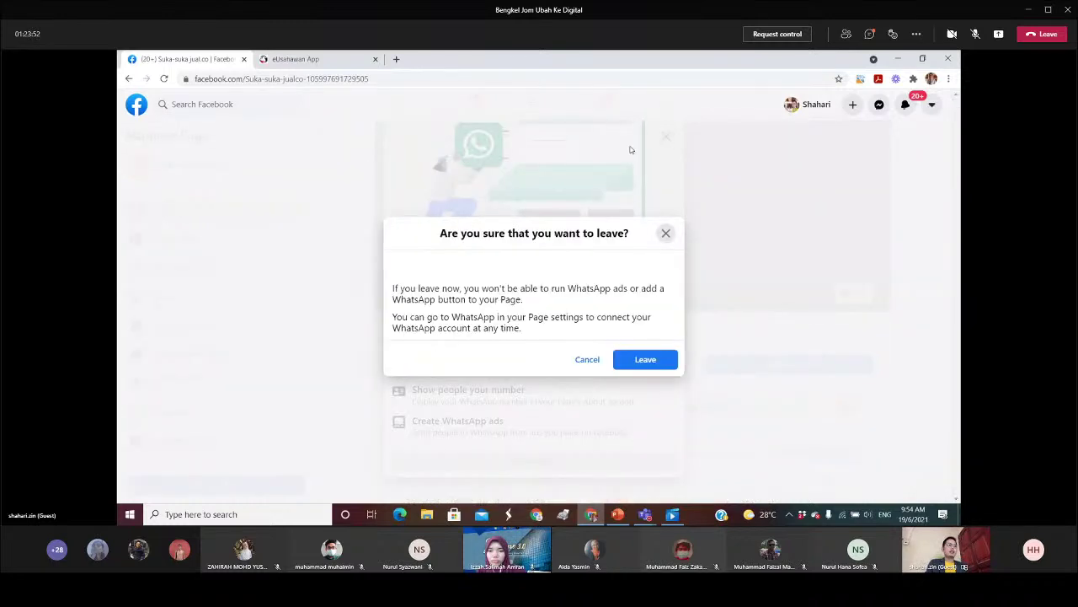
key("Return")
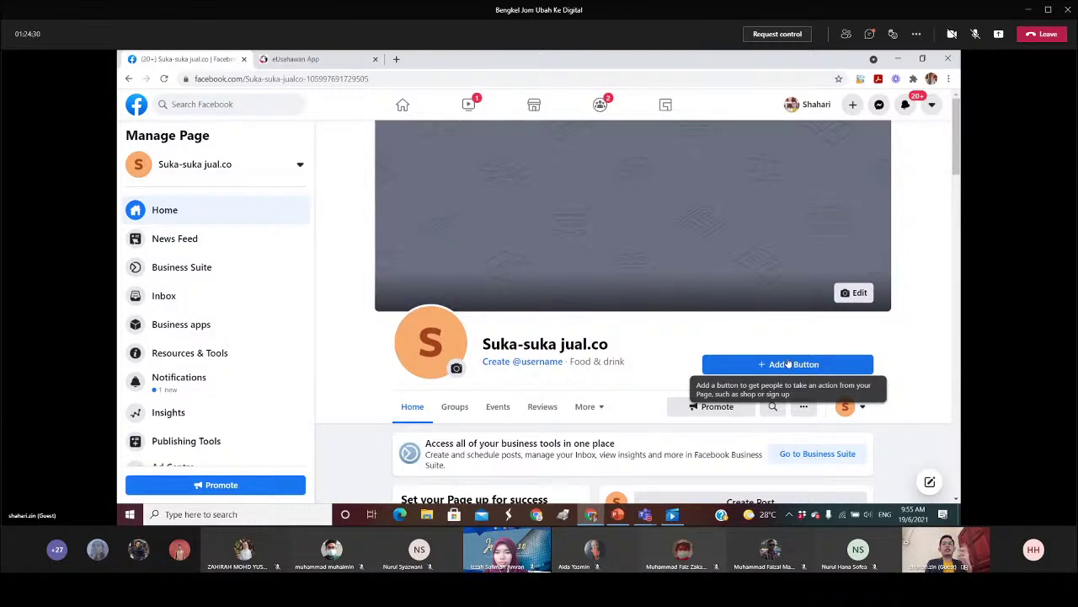
- Add a Send WhatsApp Message action button to the Page
left_click(787, 363)
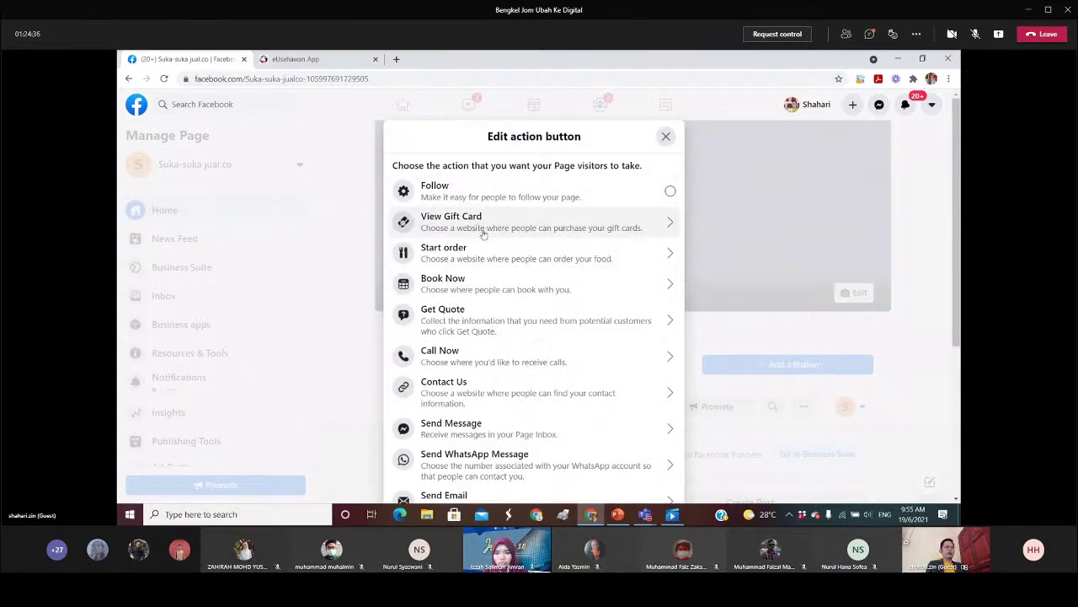
scroll(485, 257, "down", 1)
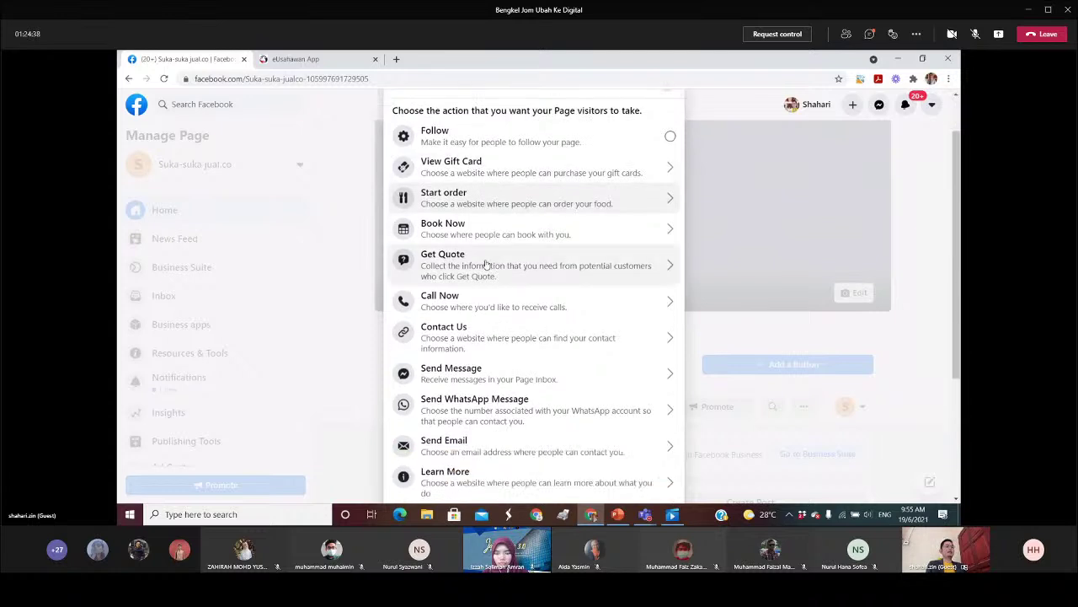
left_click(519, 419)
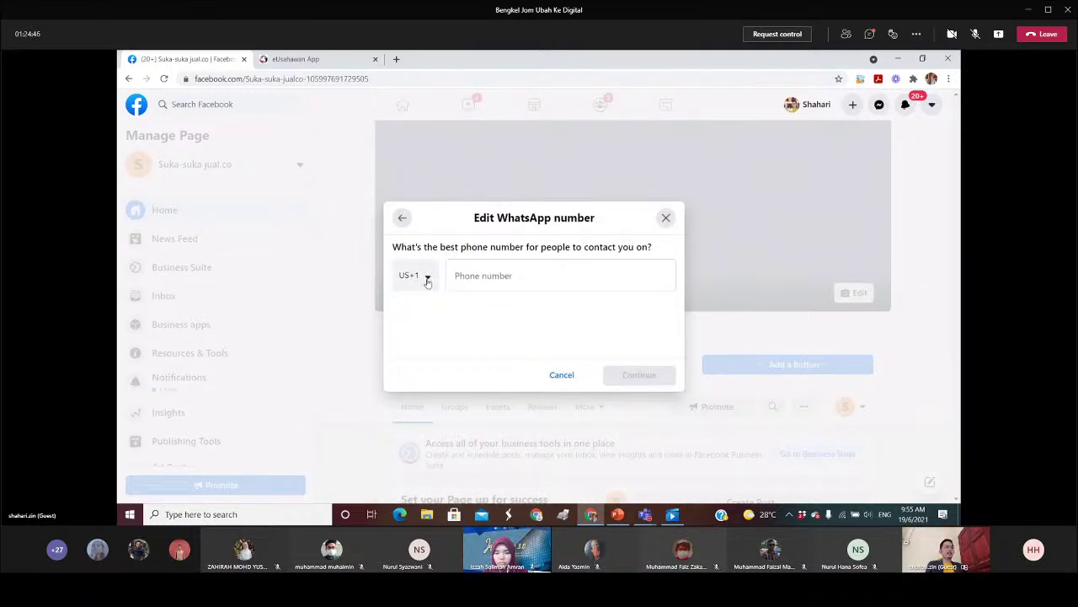
- Set the country code to Malaysia +60 and enter the WhatsApp phone number
left_click(427, 280)
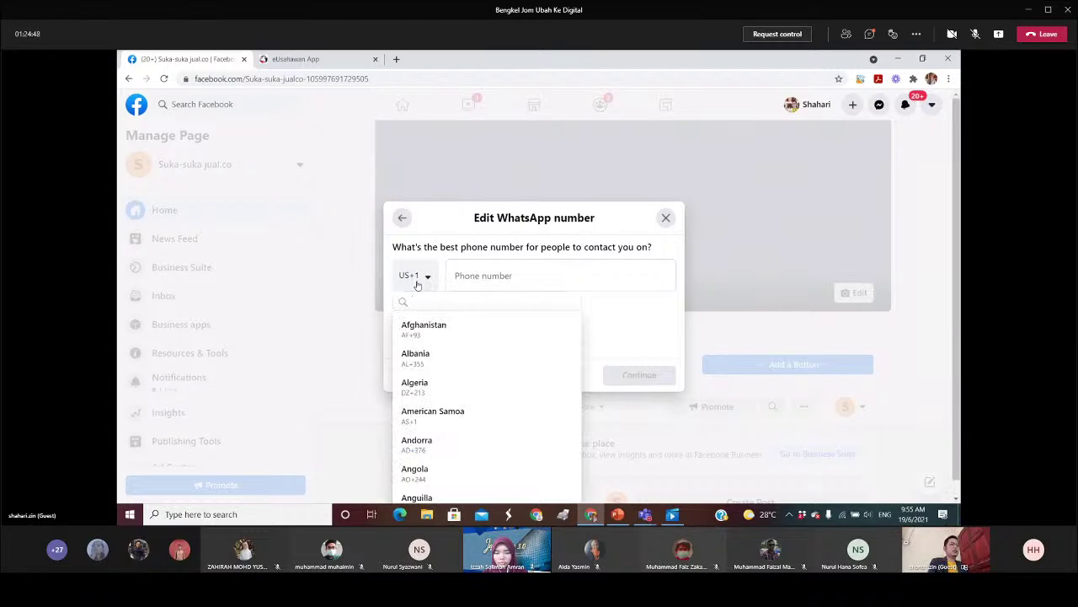
type("mal")
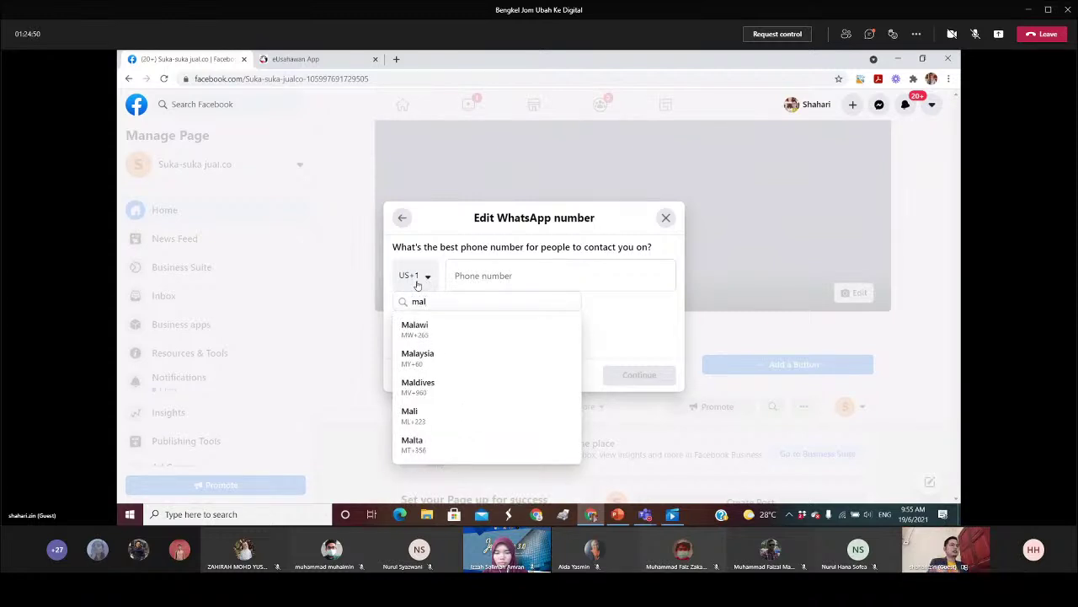
left_click(409, 357)
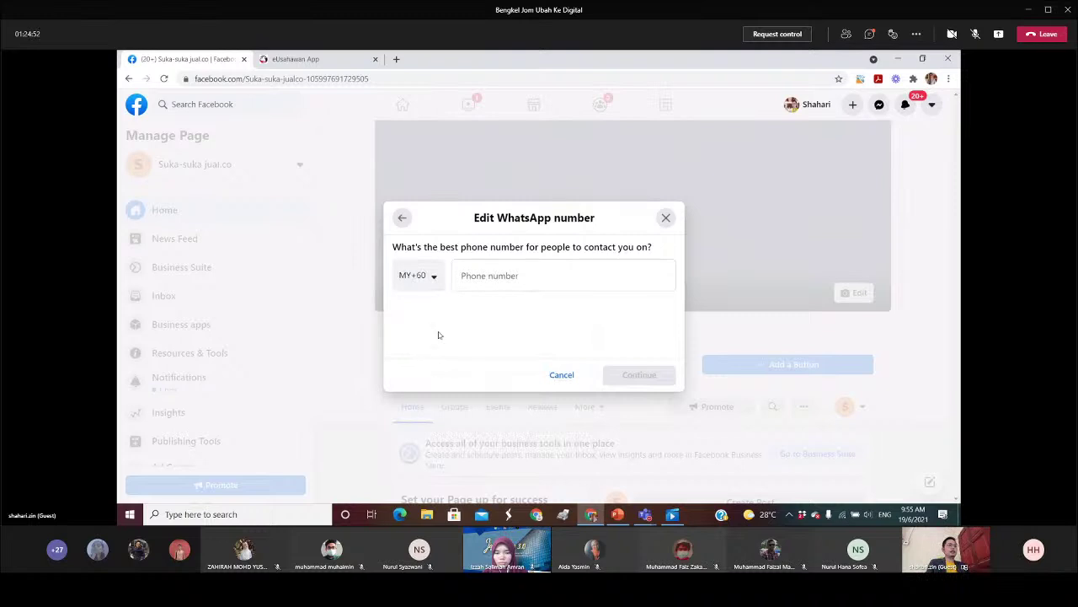
left_click(489, 271)
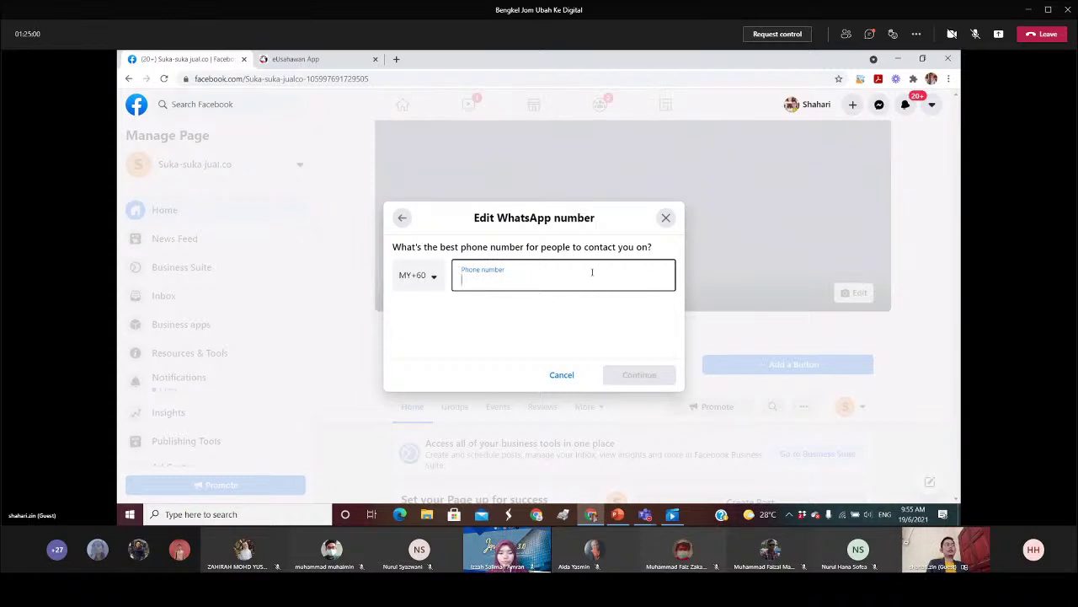
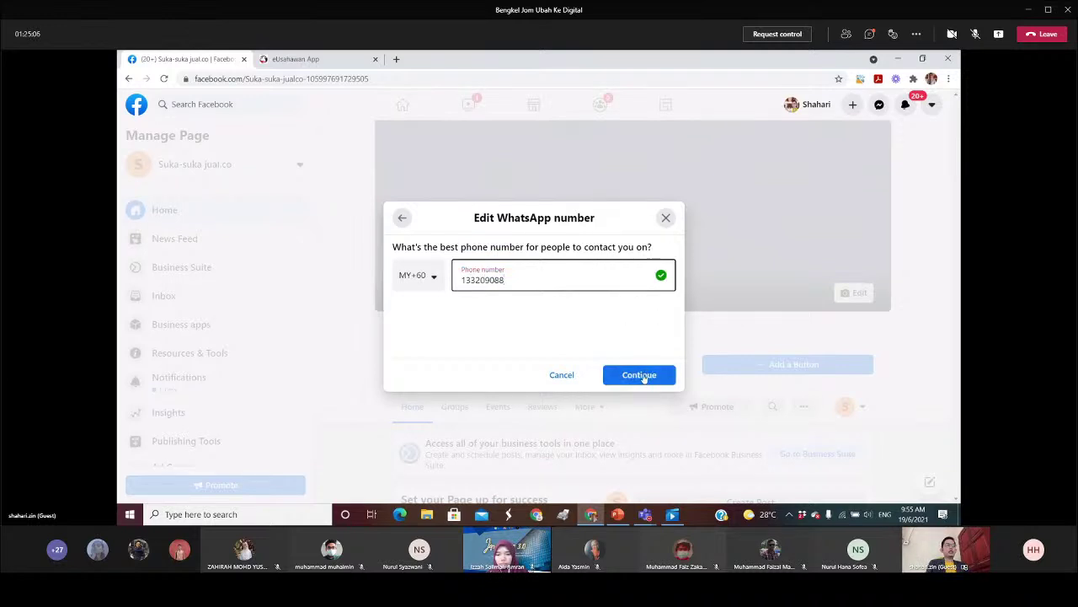
- Submit the number and confirm it with the WhatsApp verification code
left_click(642, 375)
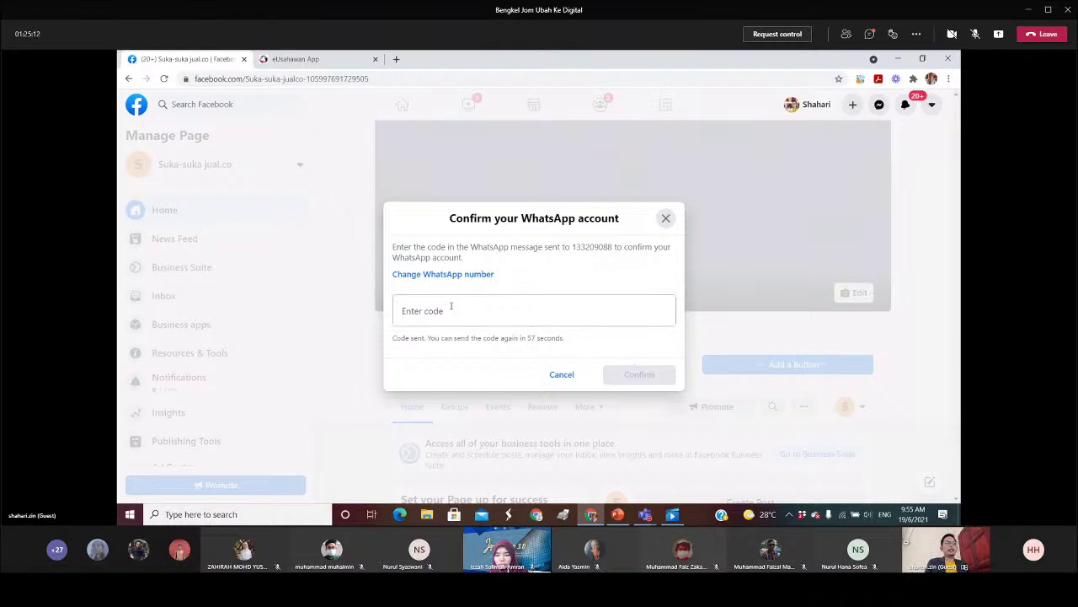
left_click(452, 307)
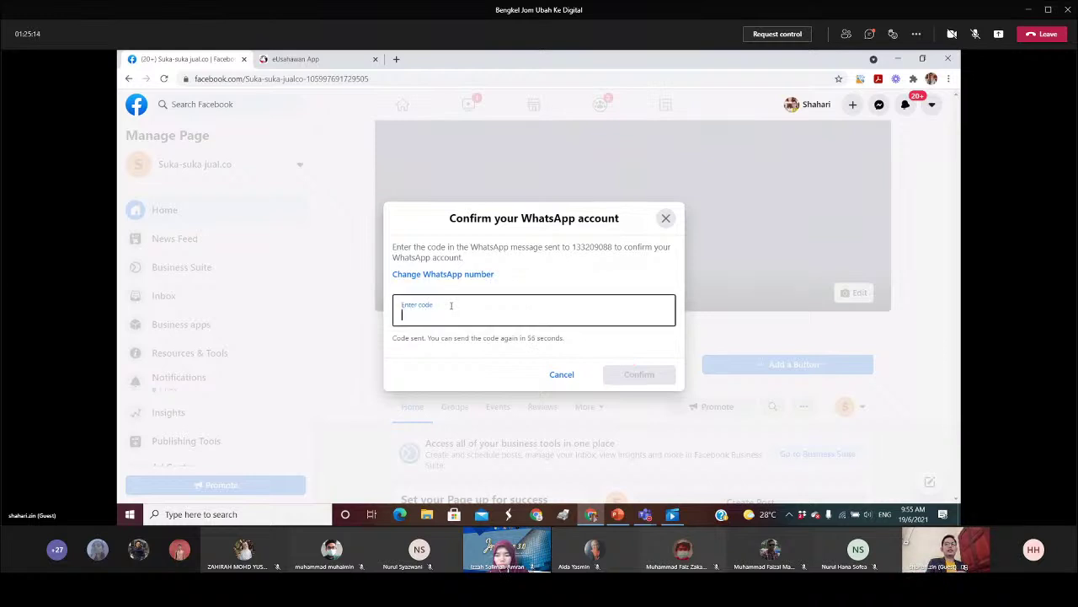
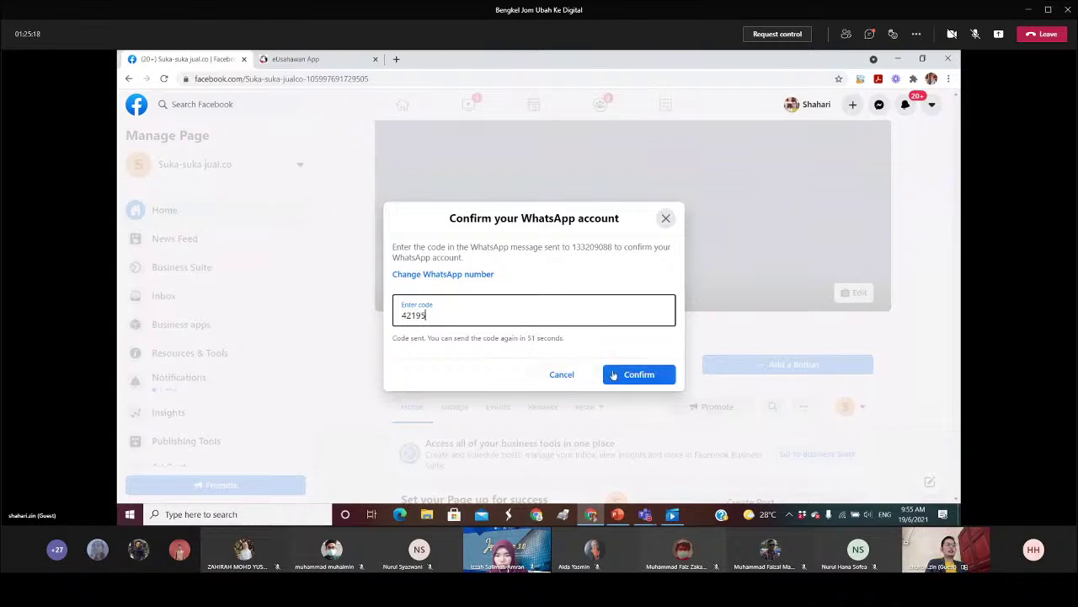
left_click(630, 374)
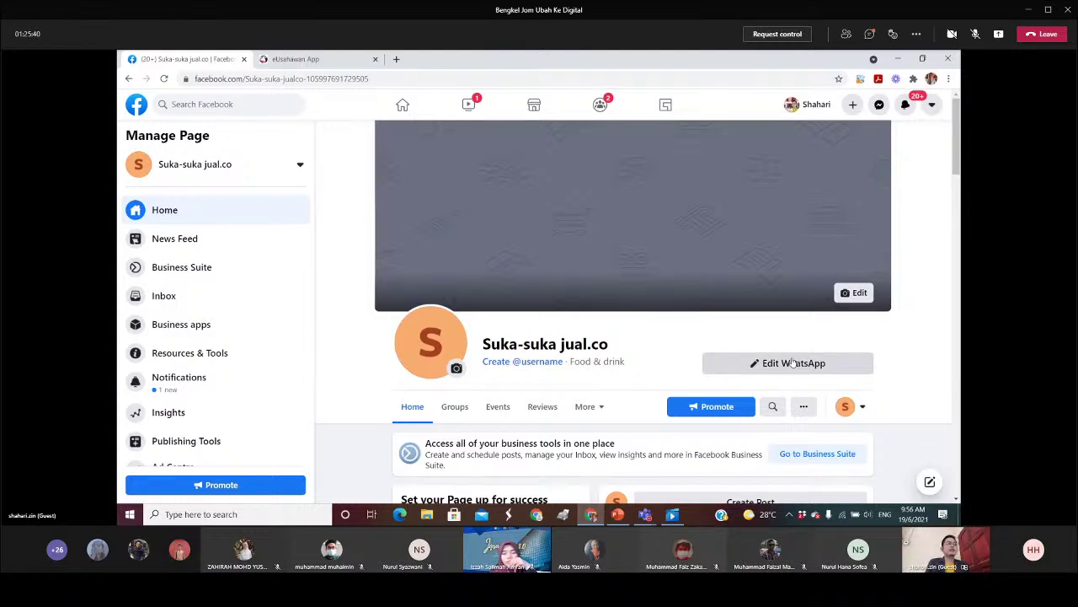
- Expand the 'Establish your Page's identity' and 'Provide info and preferences' checklist sections
scroll(793, 358, "down", 2)
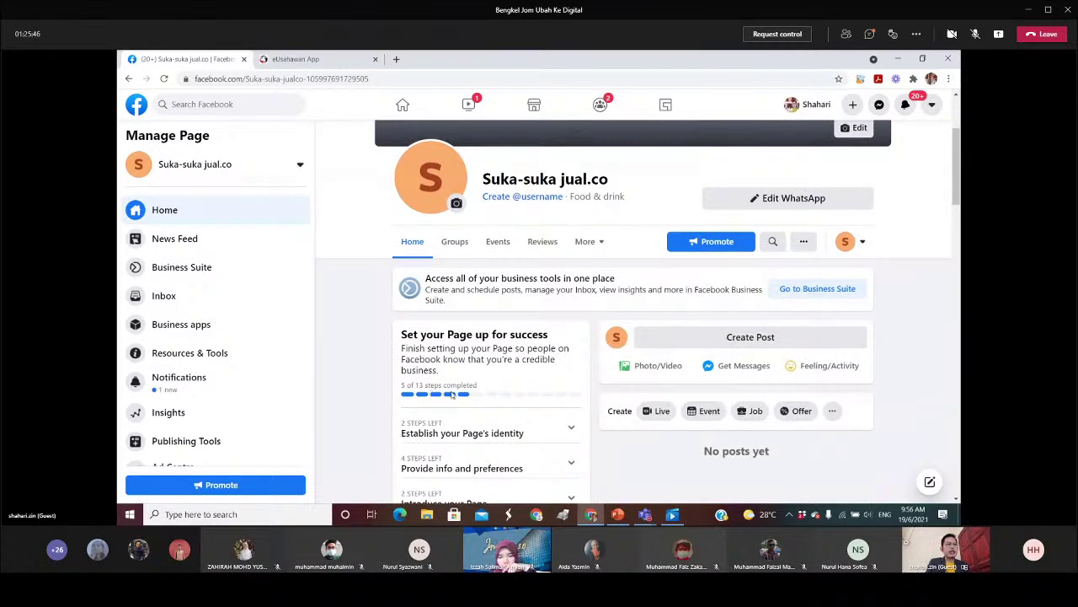
scroll(514, 380, "down", 1)
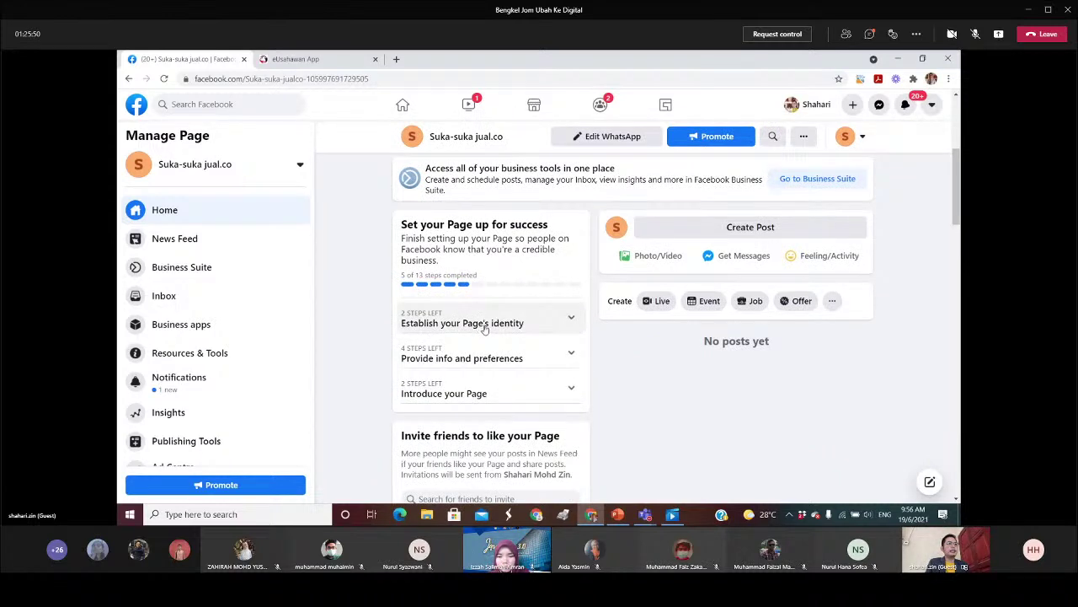
left_click(571, 320)
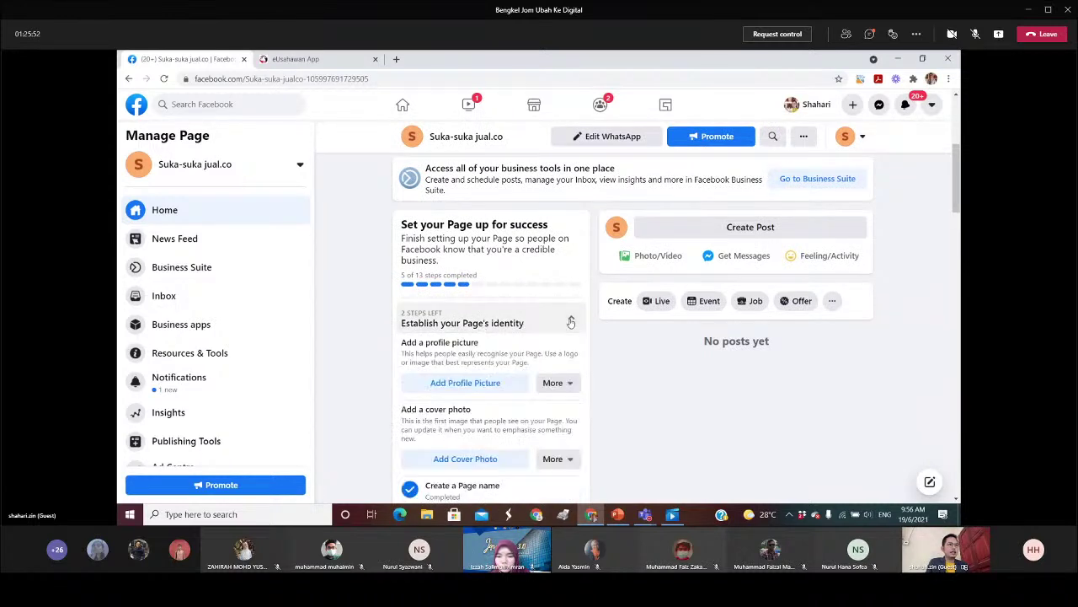
scroll(483, 394, "down", 1)
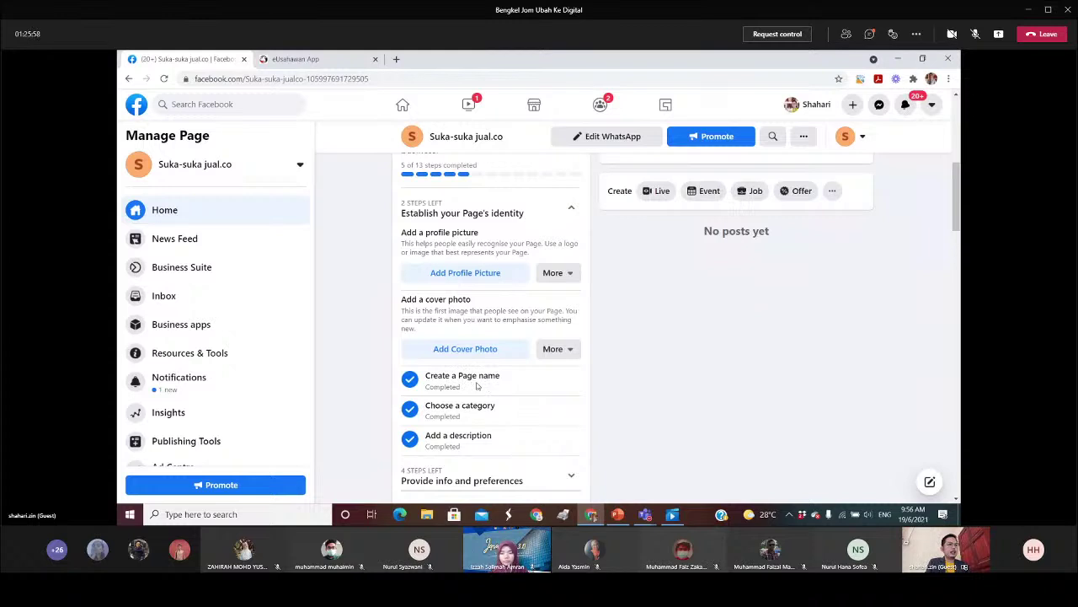
scroll(476, 404, "down", 1)
scroll(476, 408, "down", 1)
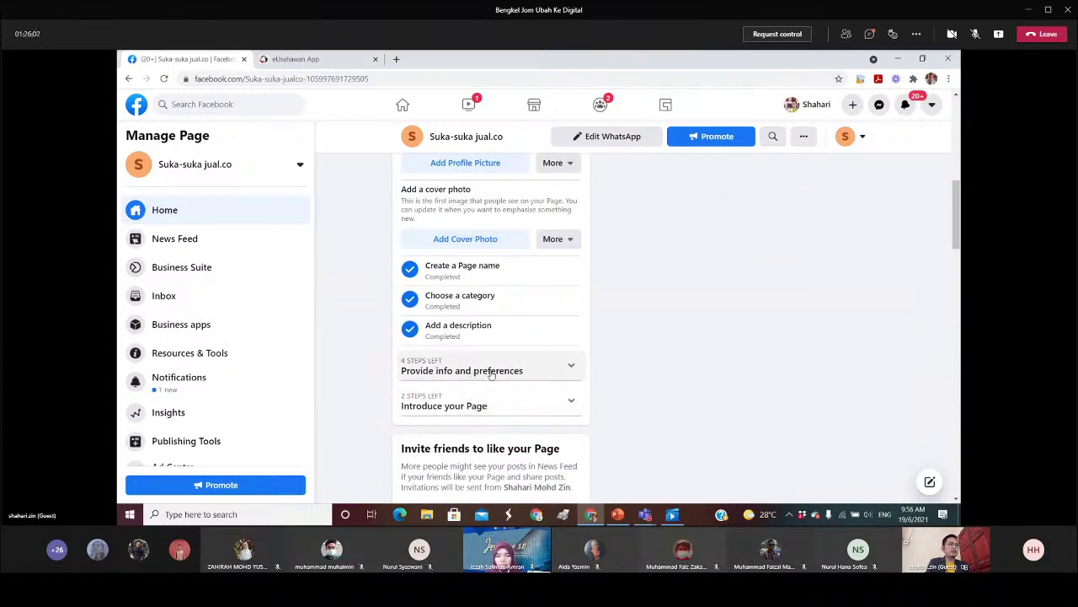
left_click(492, 372)
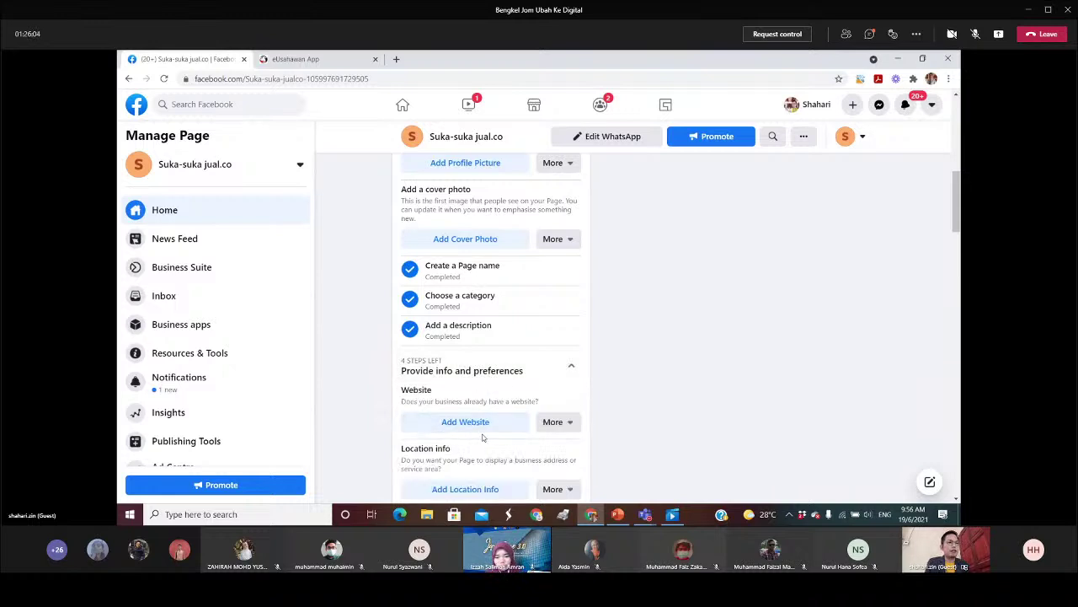
- Open Add Location Info to enter the Page's address
scroll(487, 426, "down", 1)
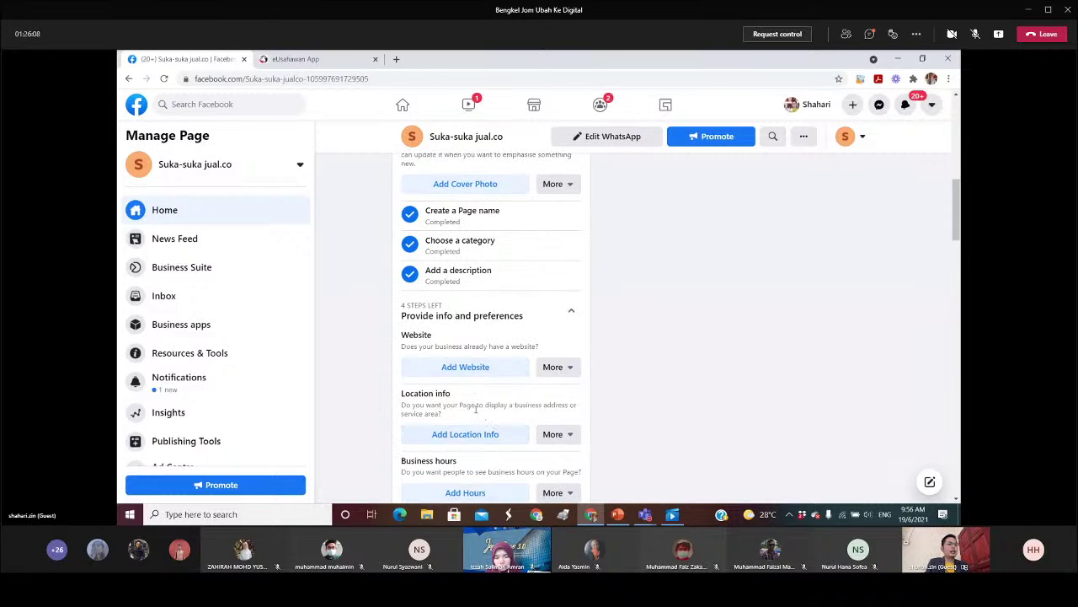
scroll(476, 409, "down", 1)
left_click(515, 386)
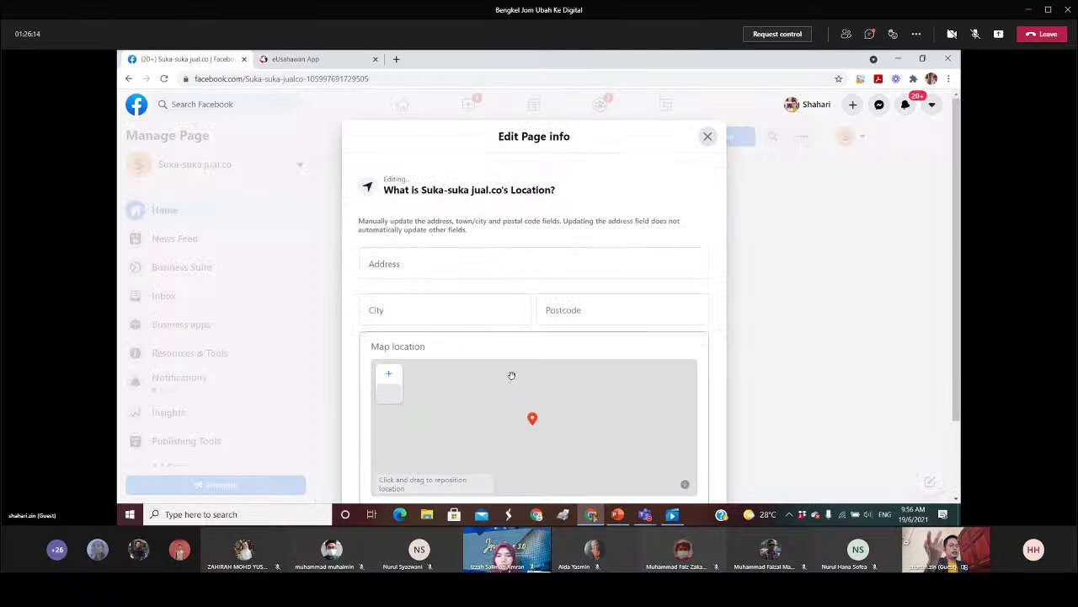
- Set the Page location to address 'ku', city kulai and postcode 81440, then close the editor
left_click(424, 267)
type("kulai")
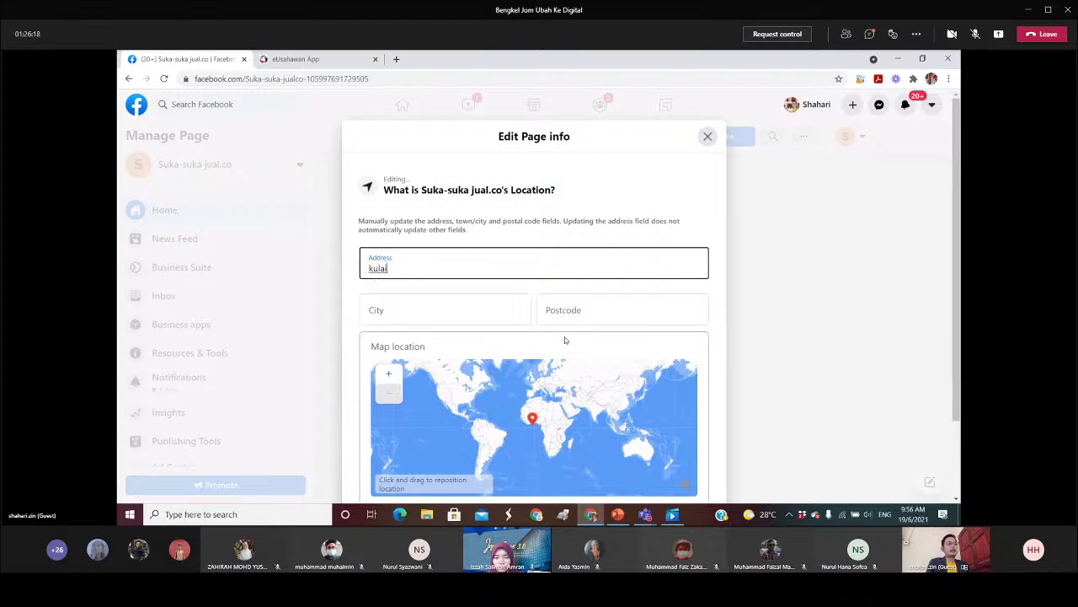
left_click(579, 316)
left_click(440, 313)
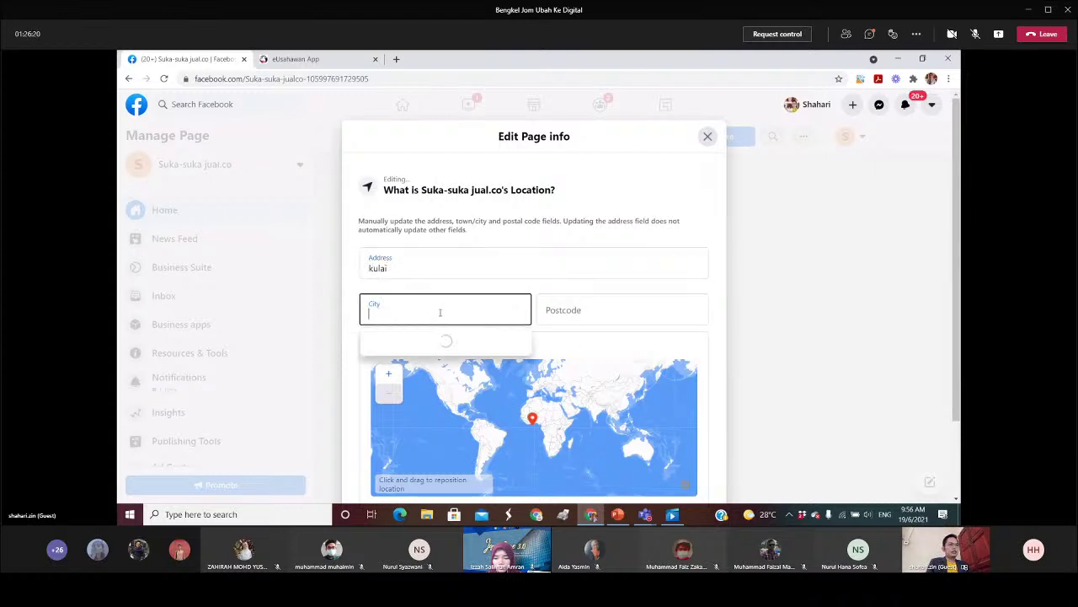
type("kulai")
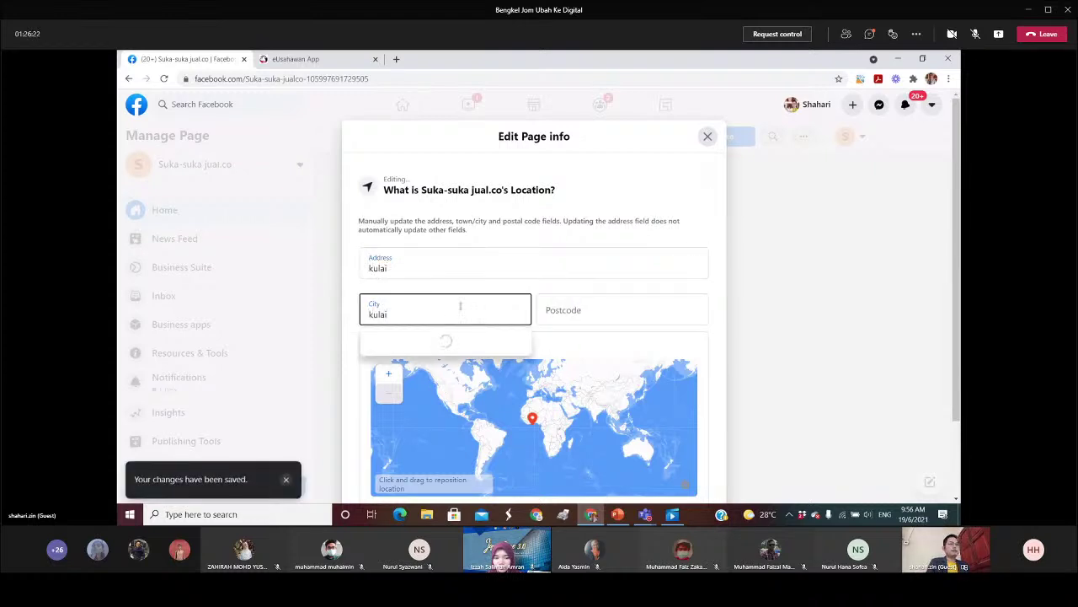
left_click(577, 310)
type("8")
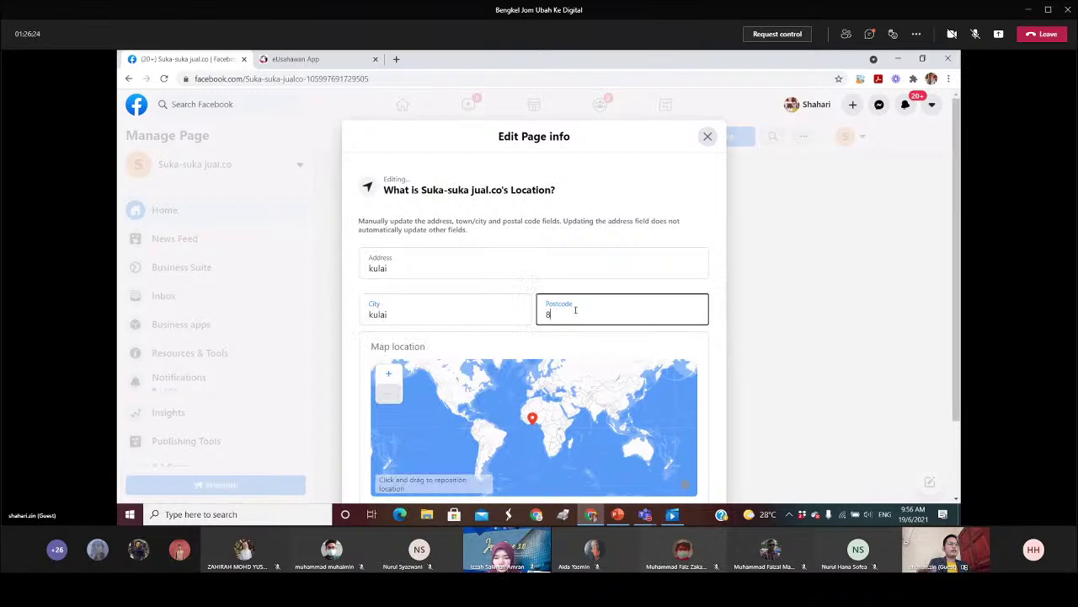
type("1440")
left_click(730, 346)
scroll(453, 393, "down", 2)
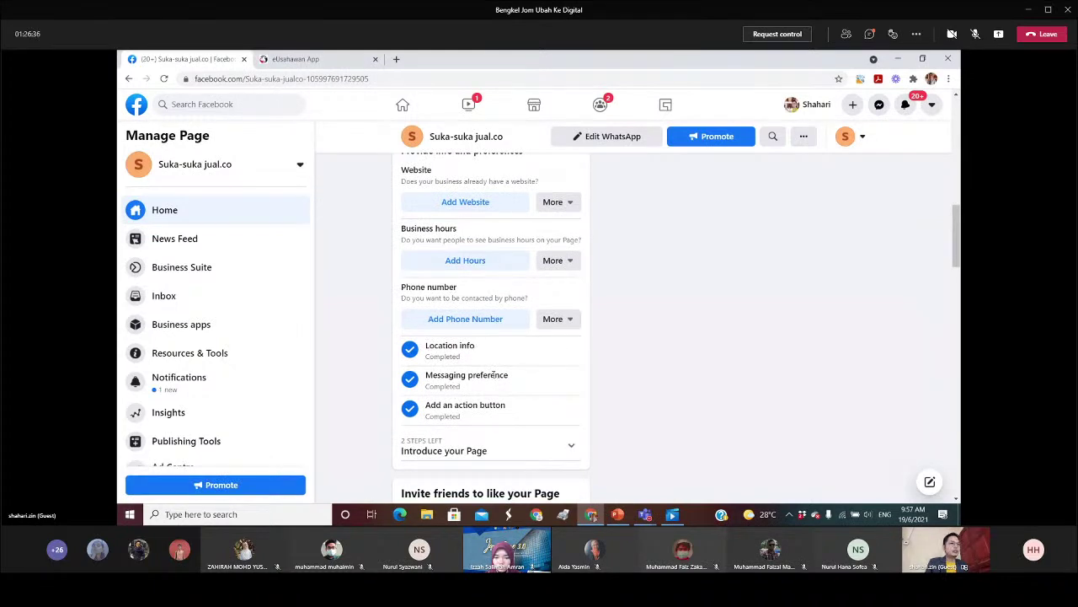
scroll(489, 368, "down", 1)
scroll(484, 337, "down", 2)
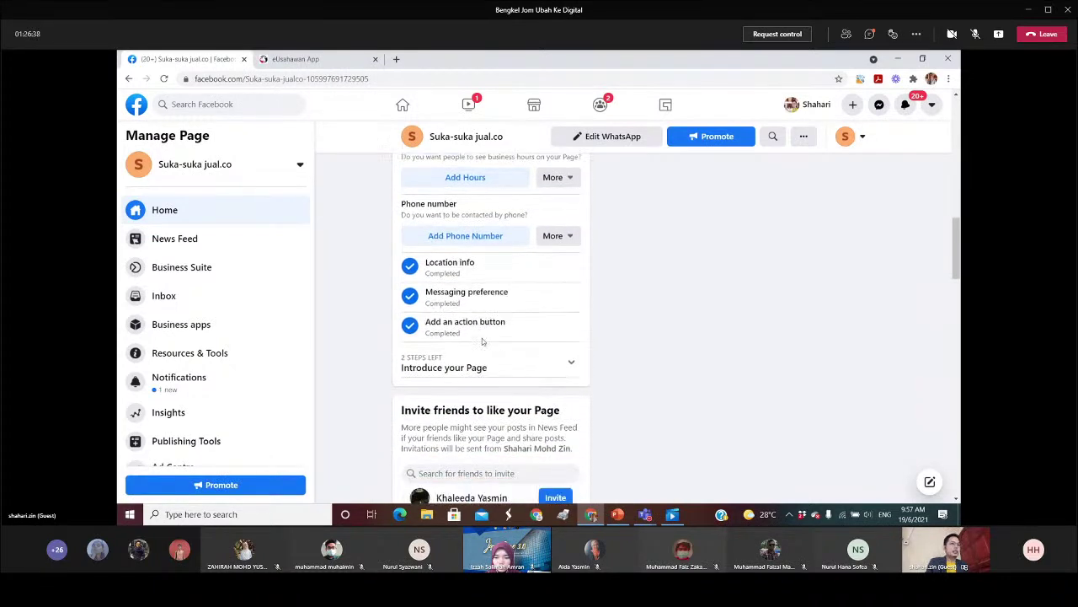
scroll(489, 354, "down", 2)
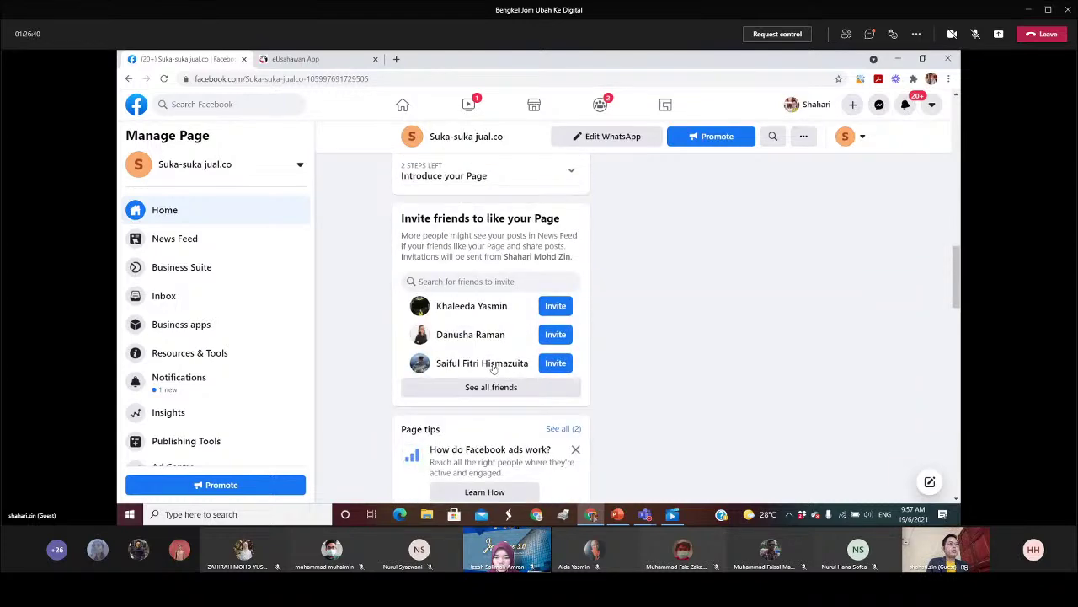
scroll(494, 368, "up", 4)
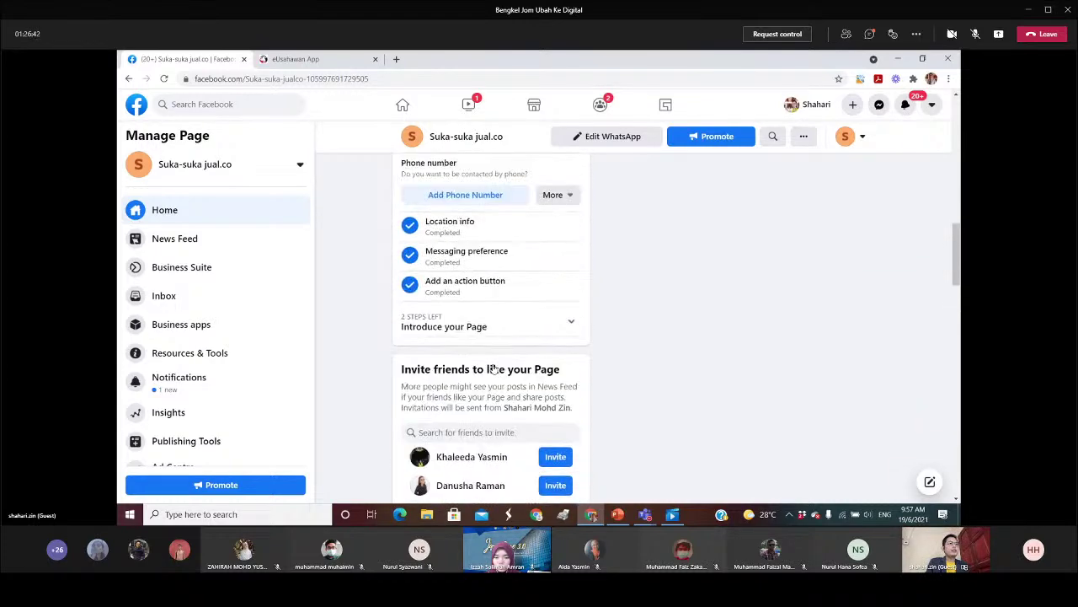
scroll(494, 368, "up", 3)
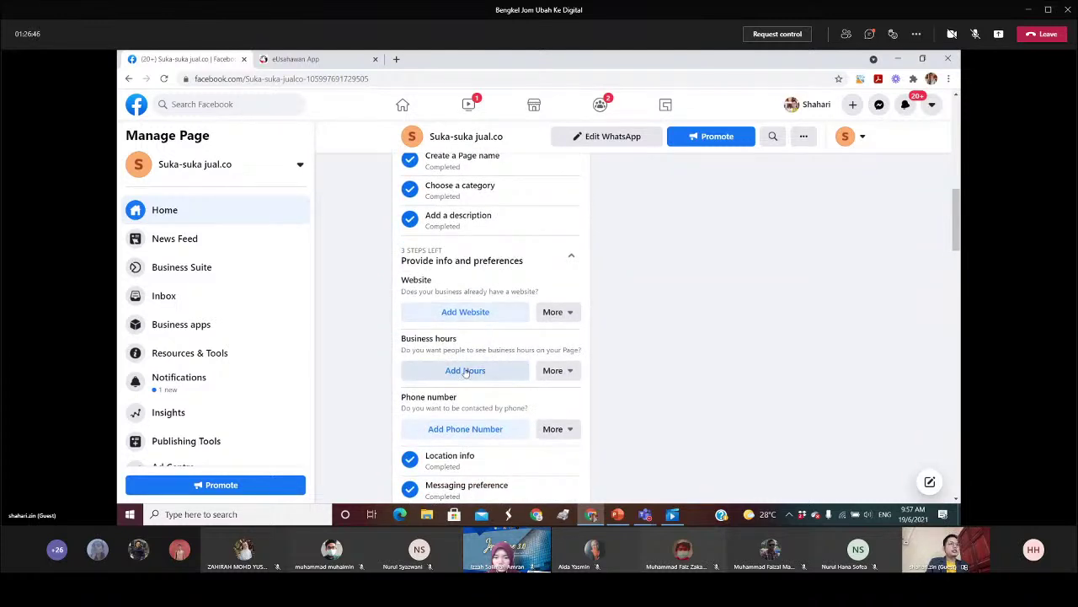
- Set the Page's business hours to Always open and close the editor
left_click(490, 372)
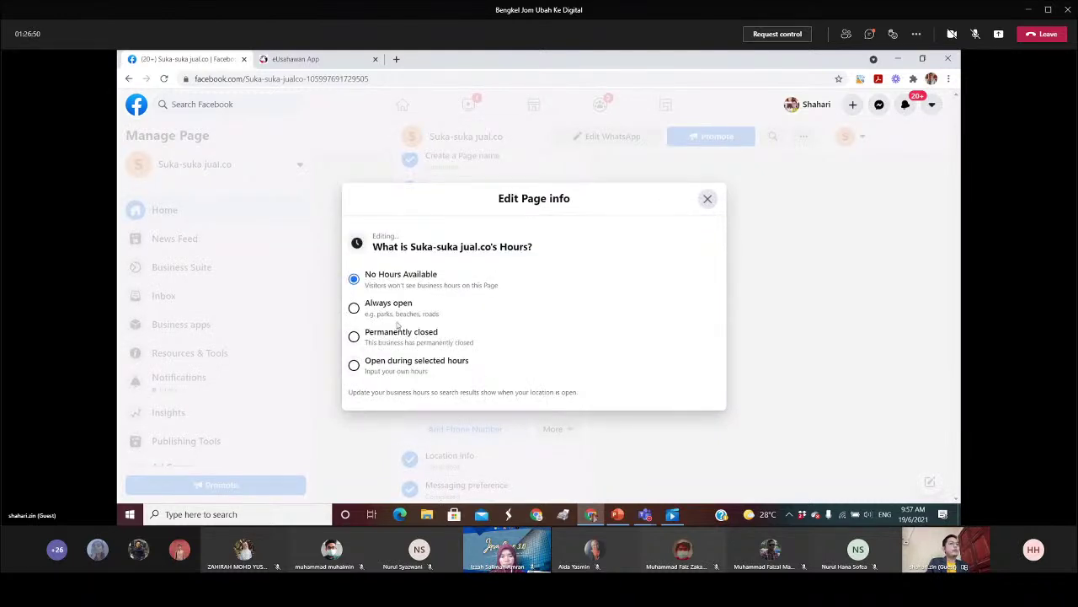
left_click(354, 307)
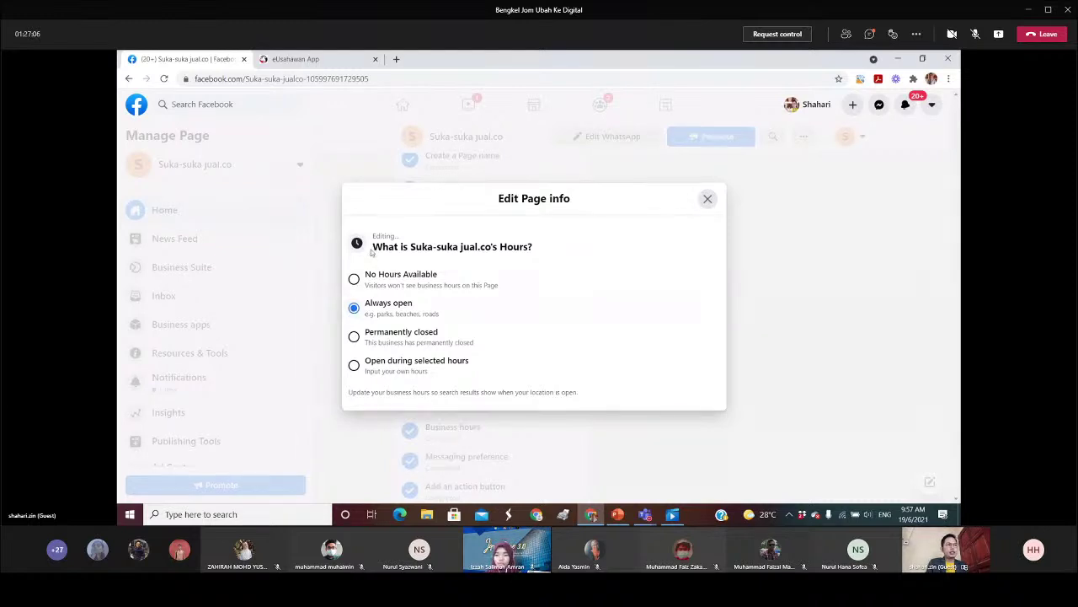
left_click(767, 215)
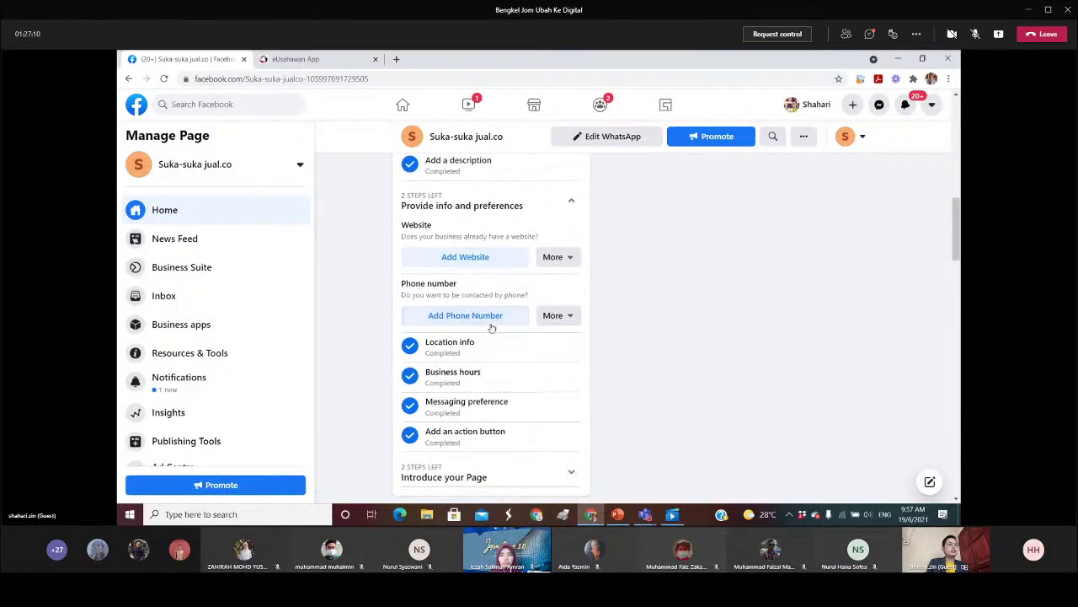
left_click(503, 317)
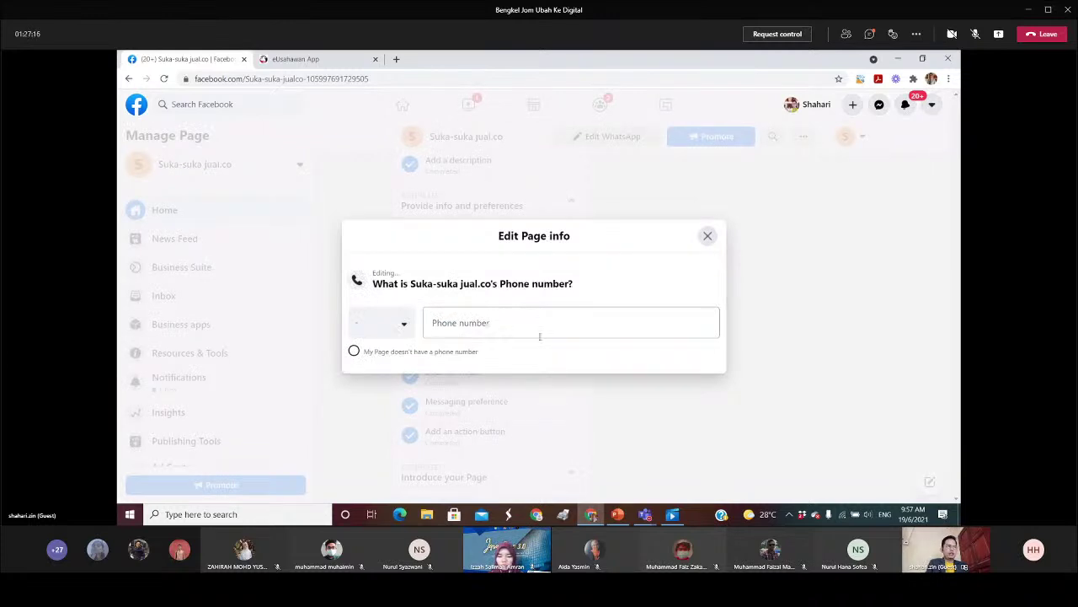
left_click(708, 237)
scroll(628, 295, "up", 2)
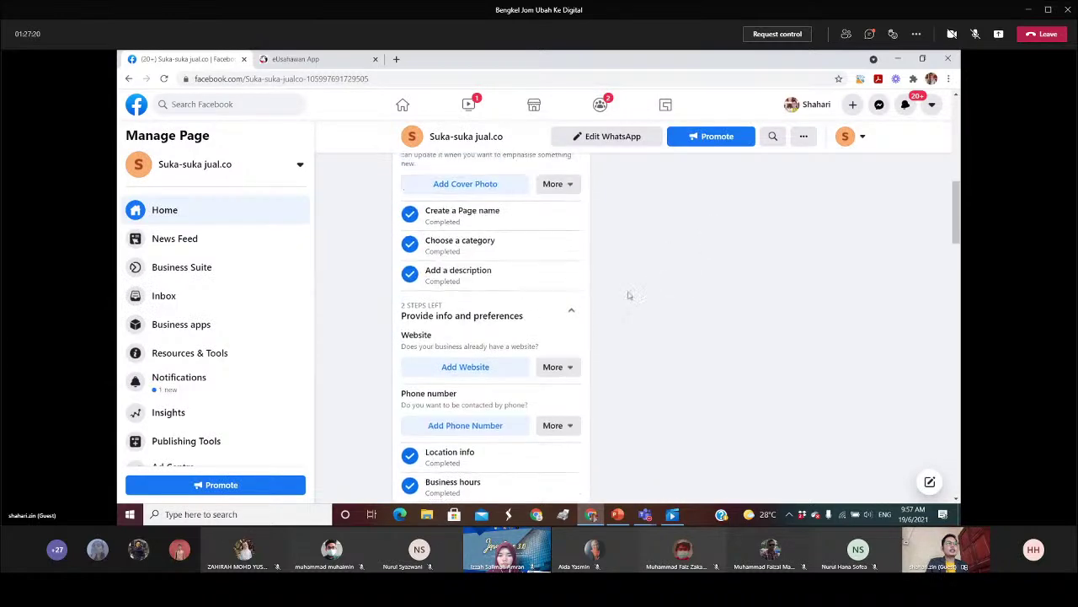
- Return to the top of the Page and show the More list of Videos, Photos, About, Community and Edit
scroll(629, 295, "up", 5)
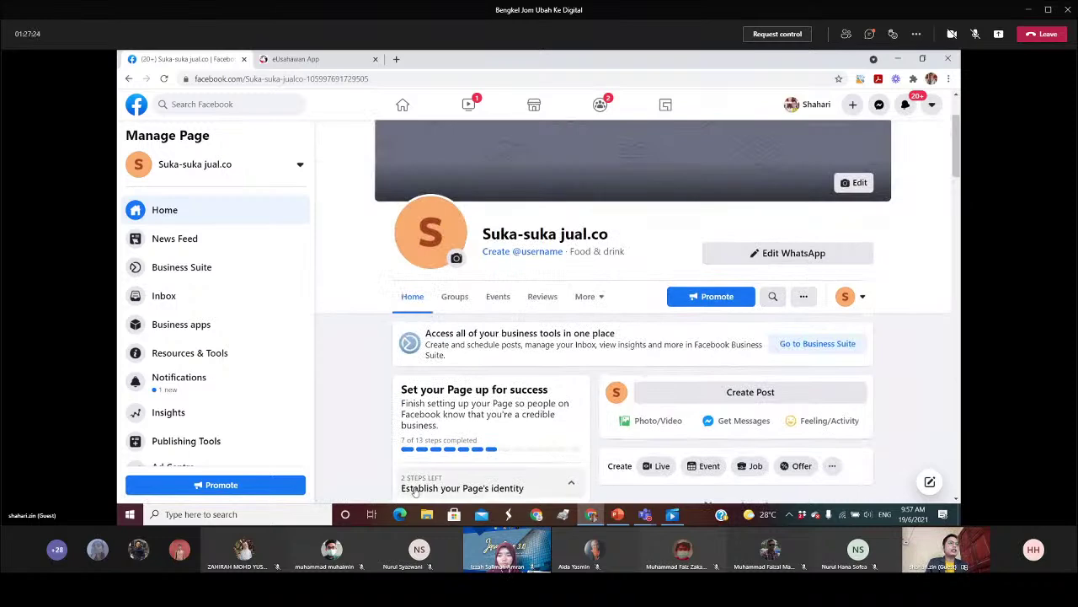
scroll(415, 491, "down", 3)
scroll(438, 459, "up", 2)
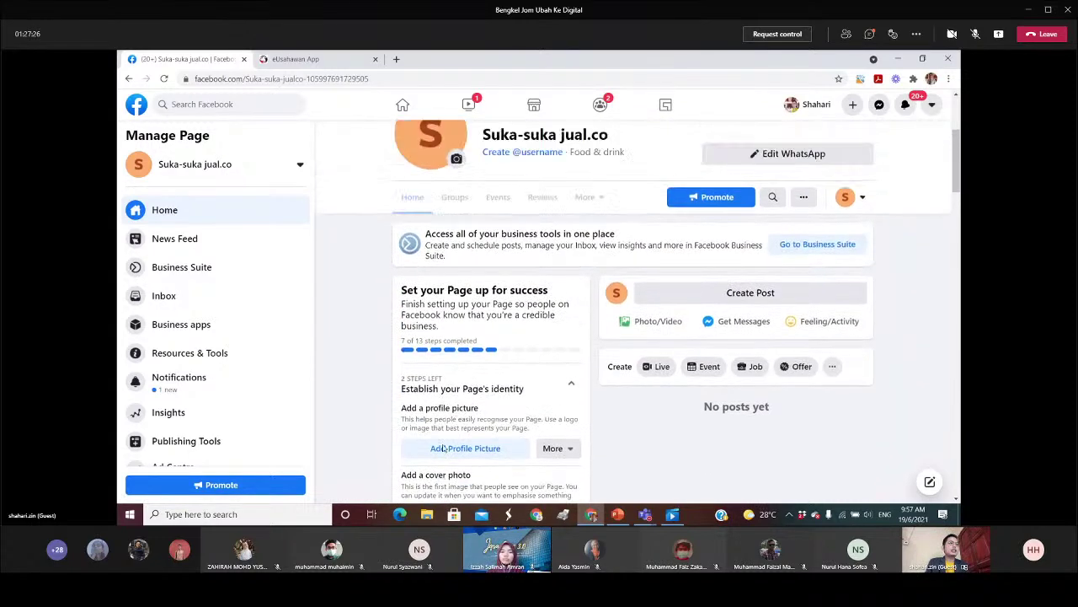
scroll(443, 448, "up", 2)
scroll(478, 369, "down", 1)
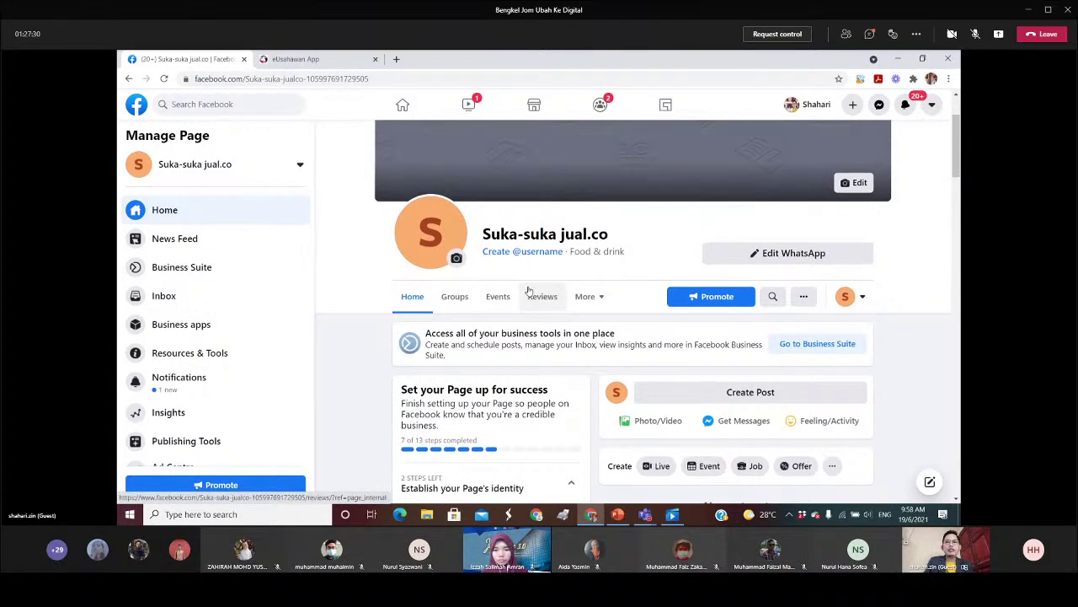
scroll(532, 287, "up", 1)
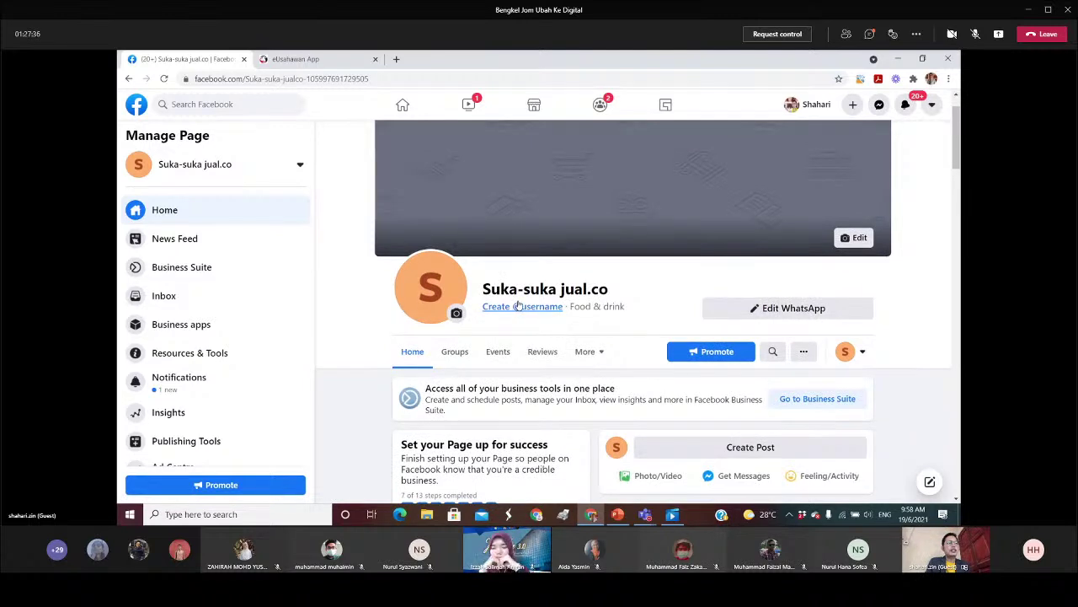
left_click(595, 352)
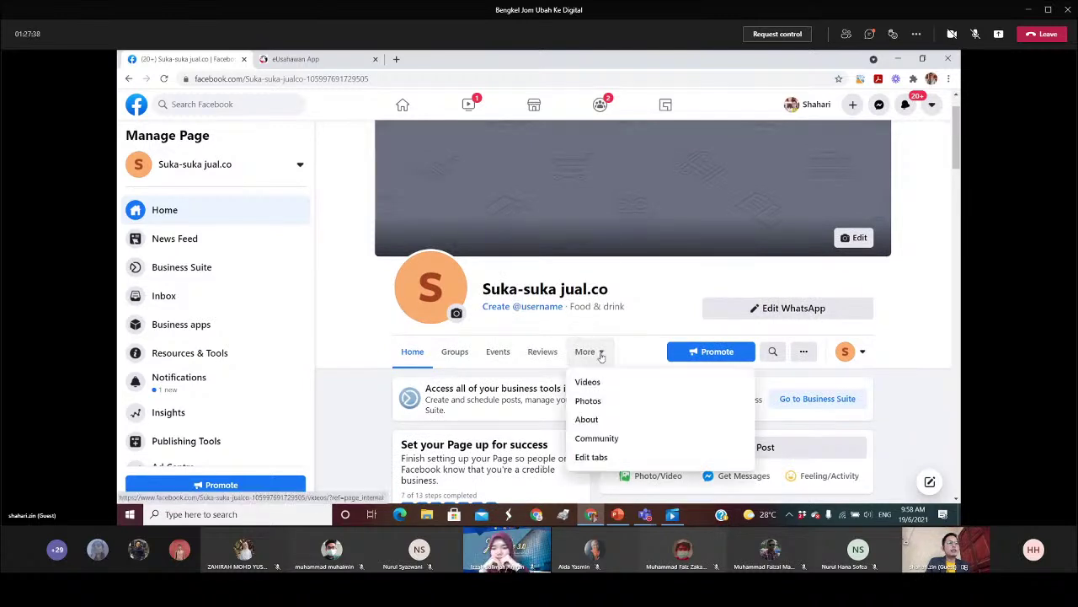
left_click(583, 420)
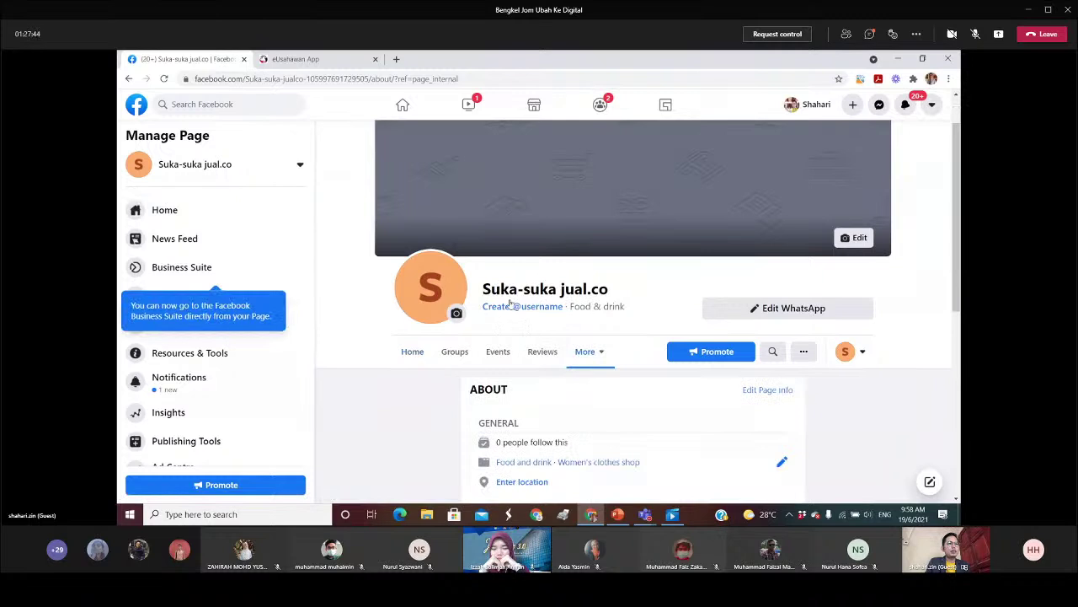
scroll(522, 317, "down", 2)
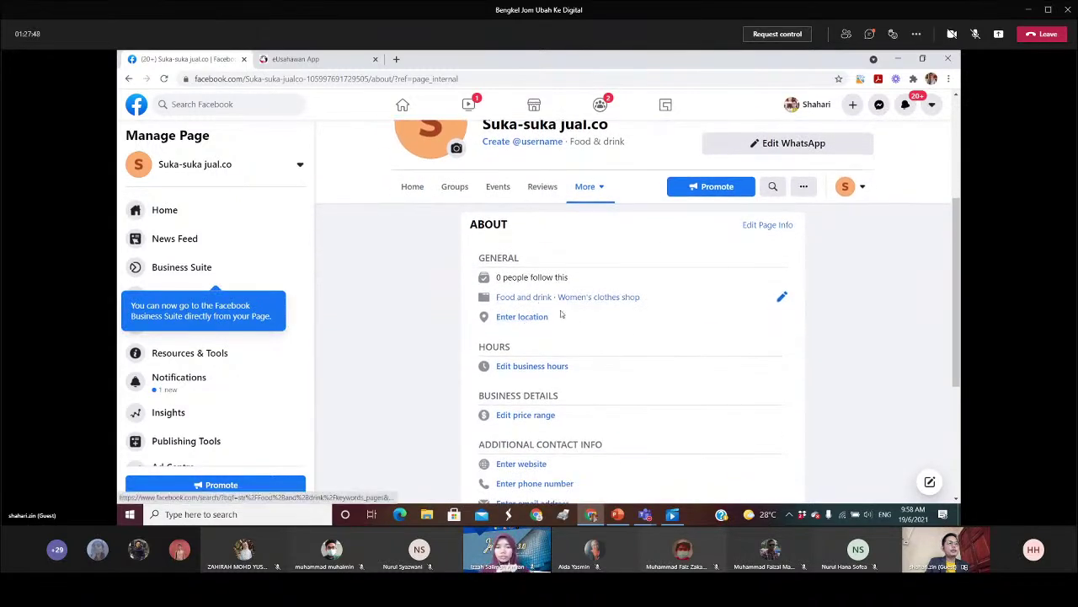
scroll(573, 329, "down", 1)
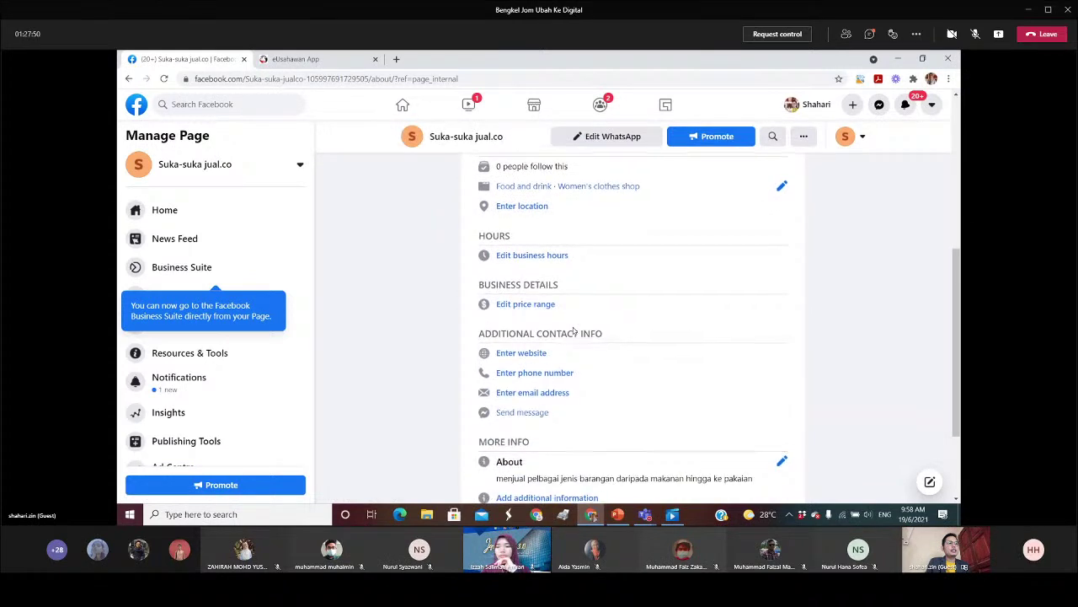
scroll(573, 331, "down", 1)
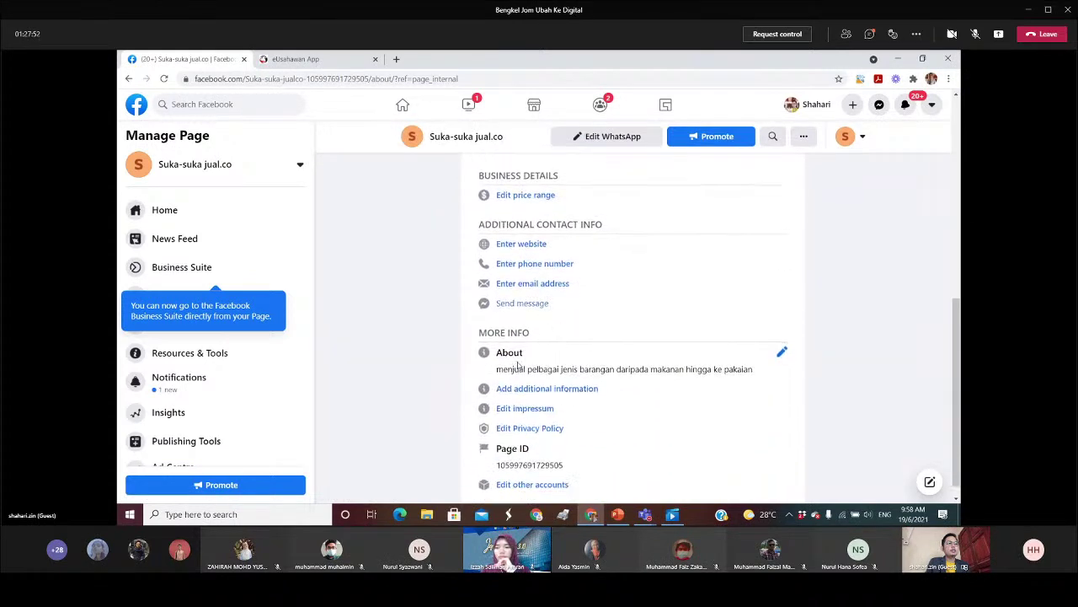
scroll(529, 371, "up", 1)
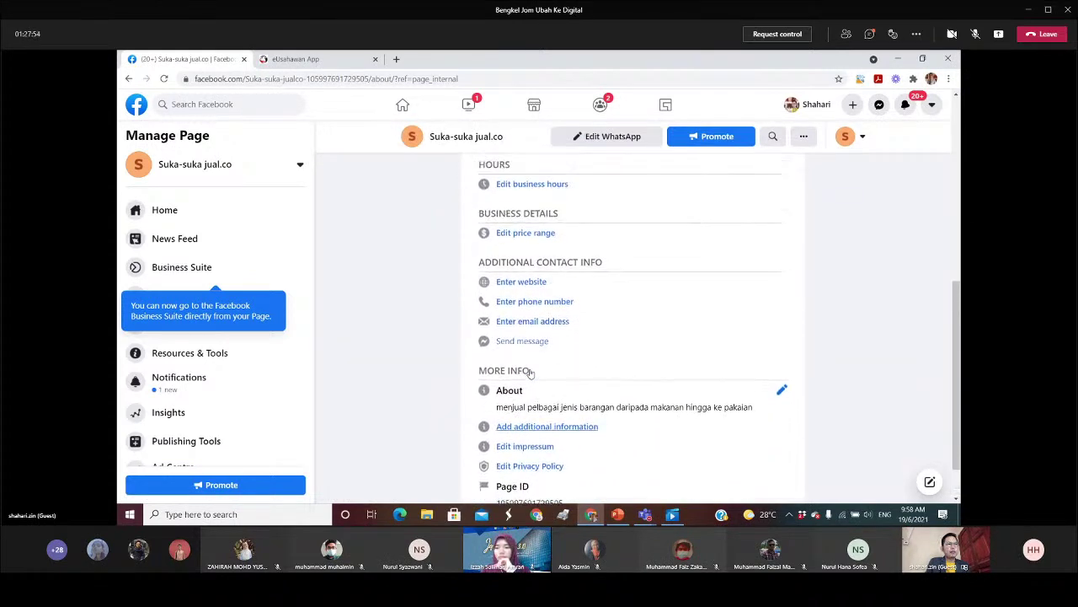
scroll(531, 373, "up", 2)
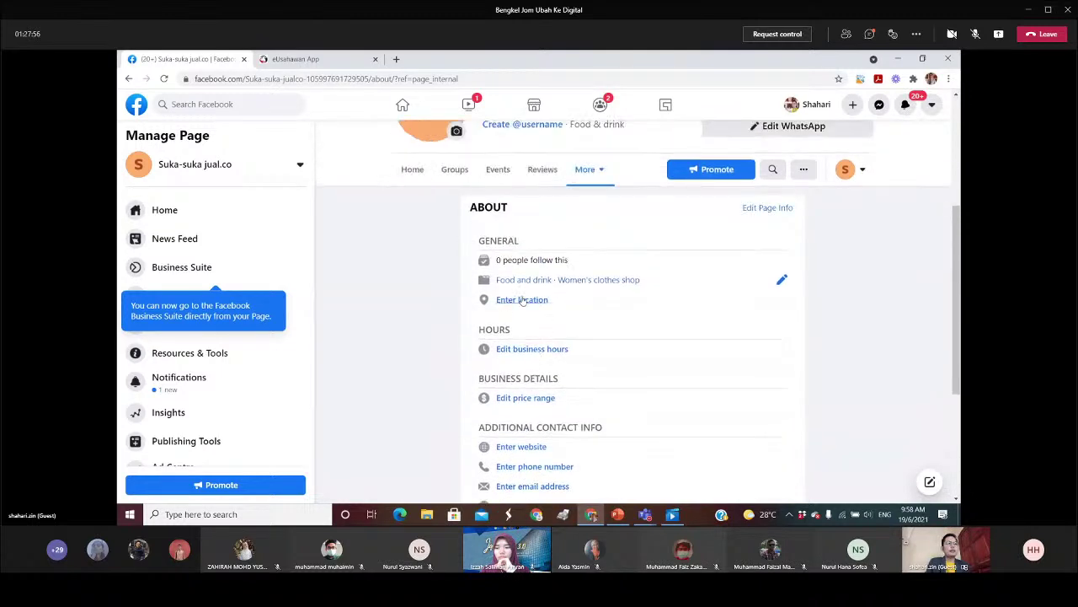
scroll(523, 380, "up", 3)
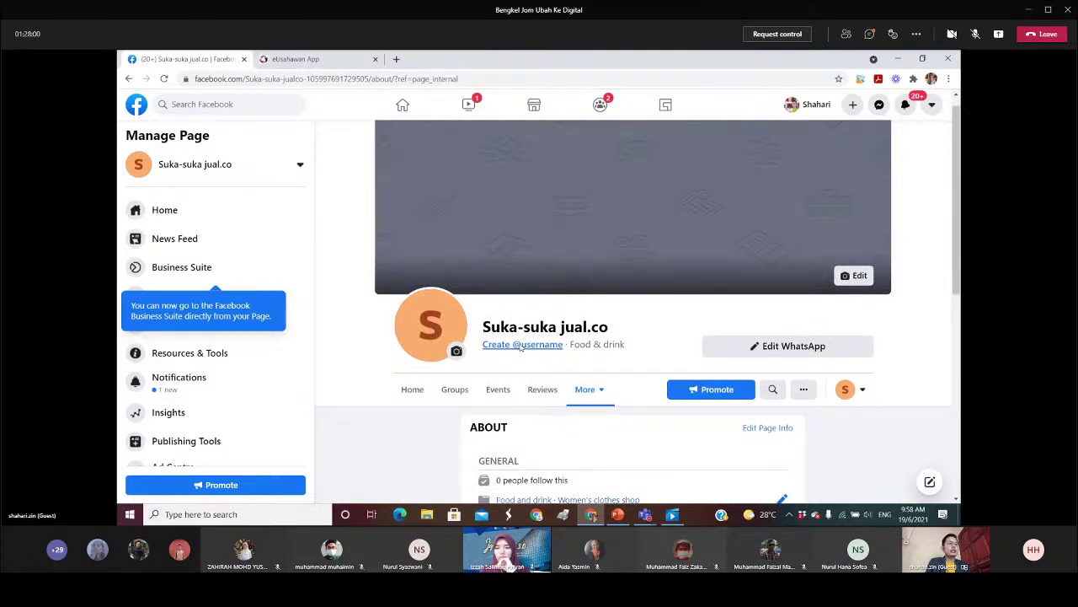
left_click(521, 345)
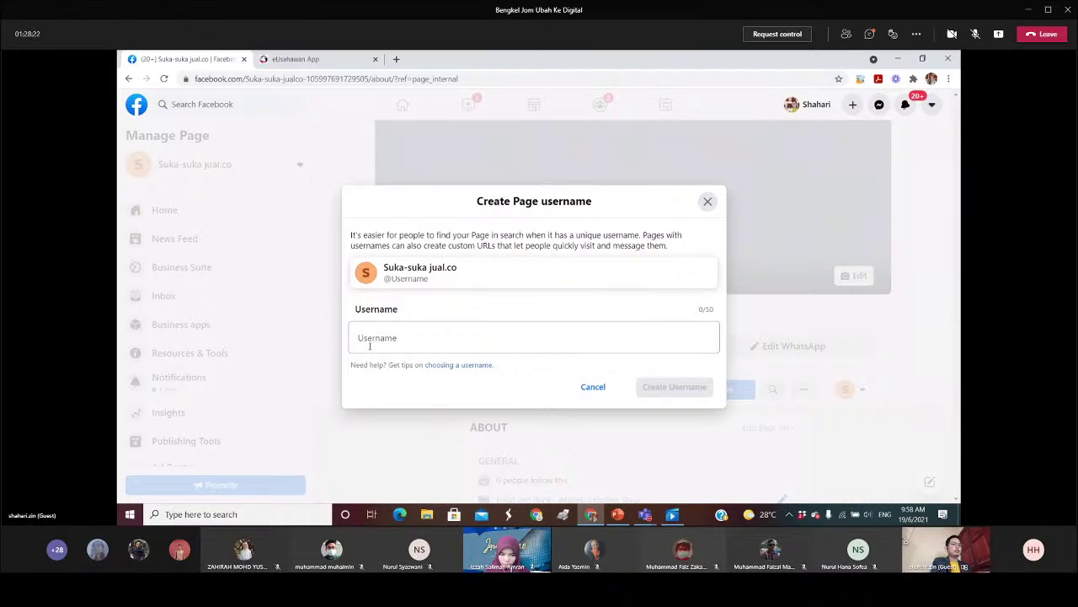
left_click(359, 340)
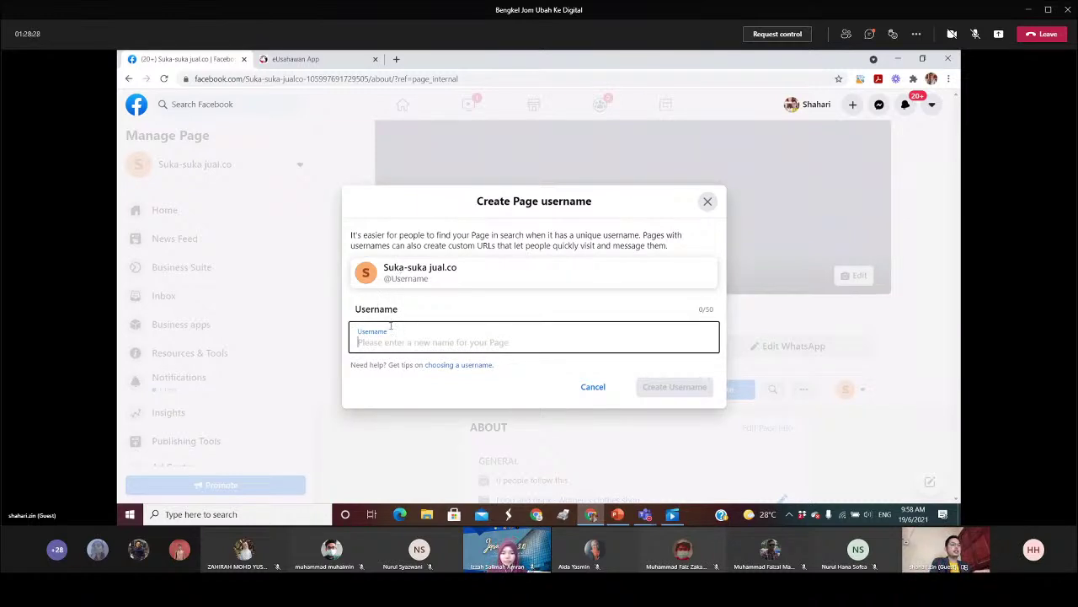
type("suka")
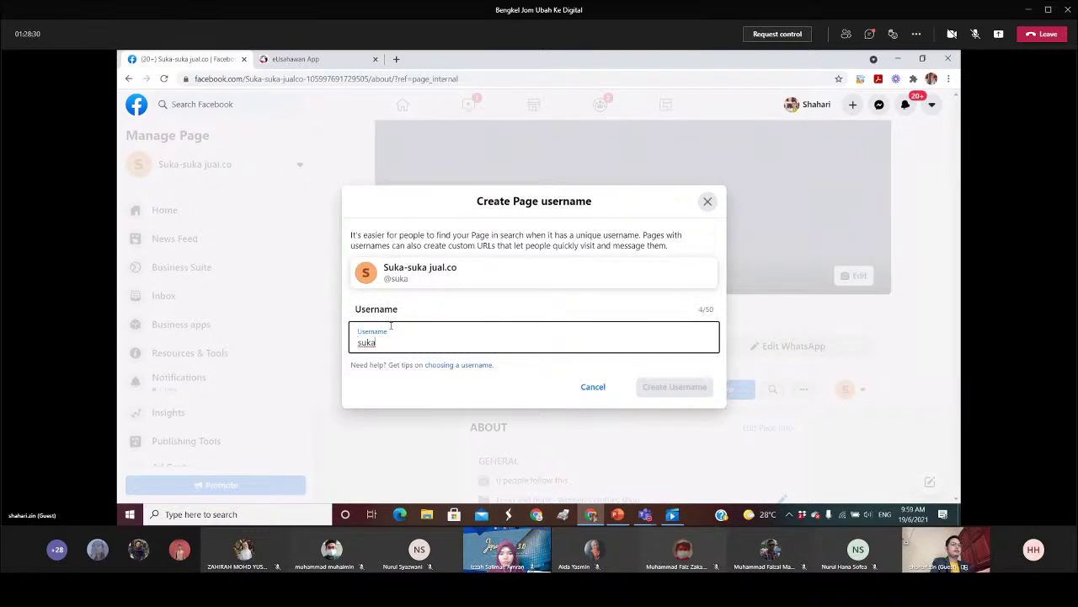
type("sukajual.co")
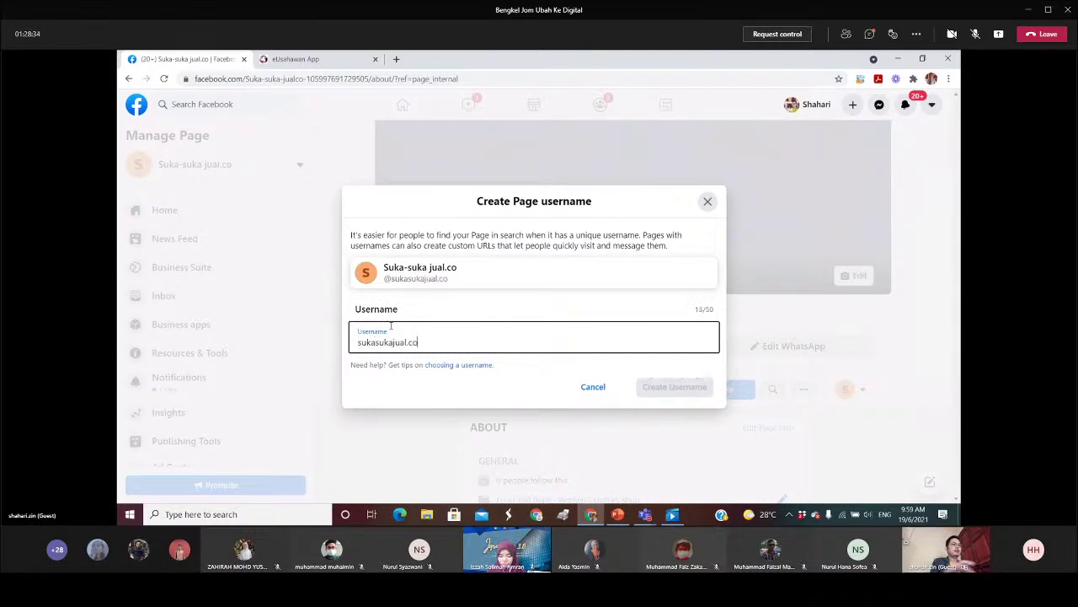
left_click(507, 389)
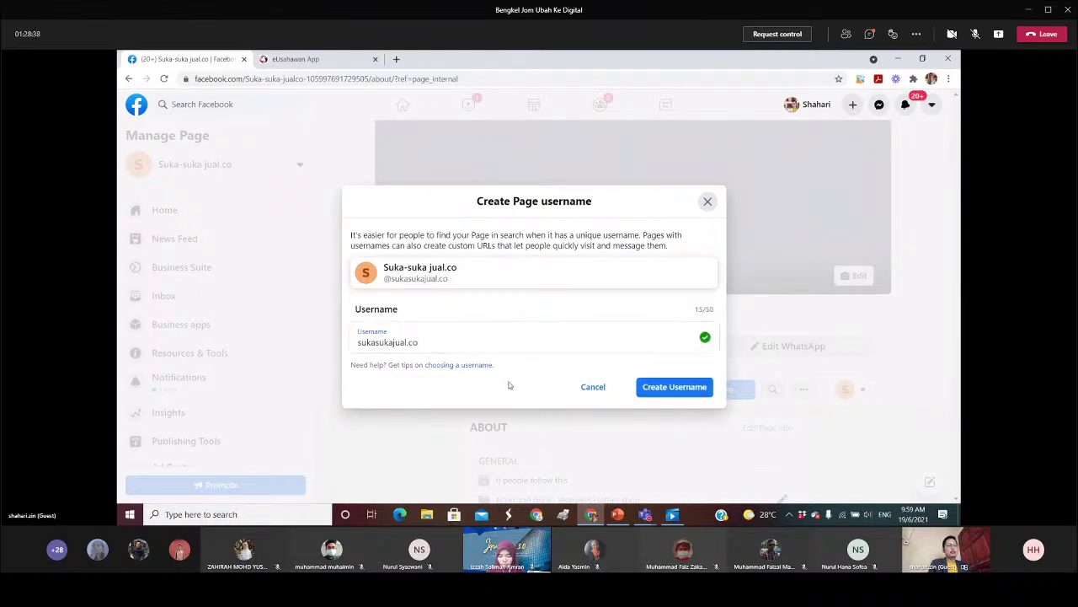
left_click(687, 386)
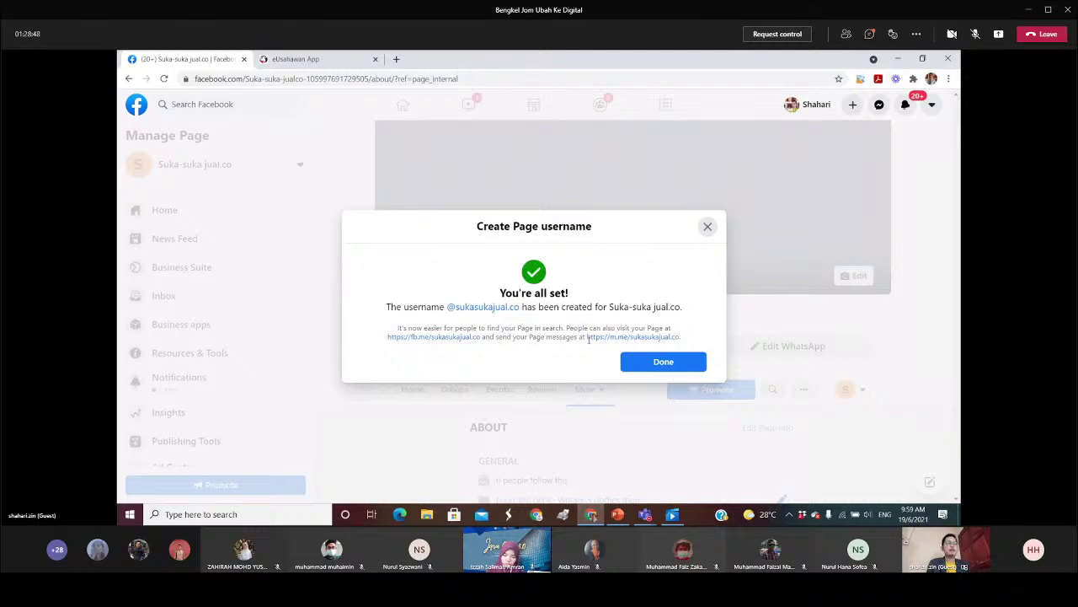
left_click(652, 364)
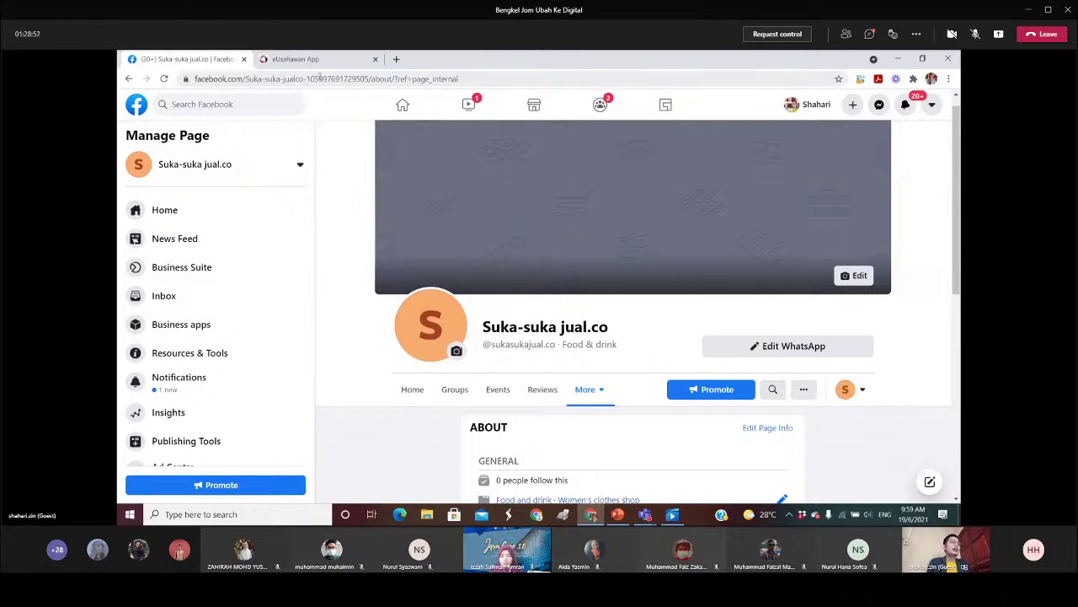
left_click(396, 61)
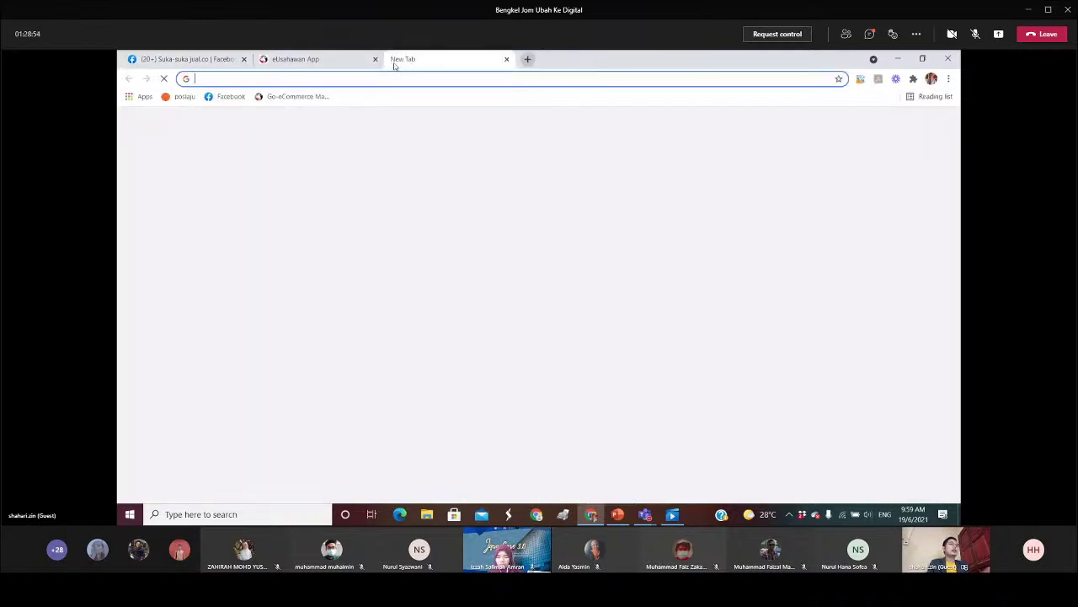
type("www.")
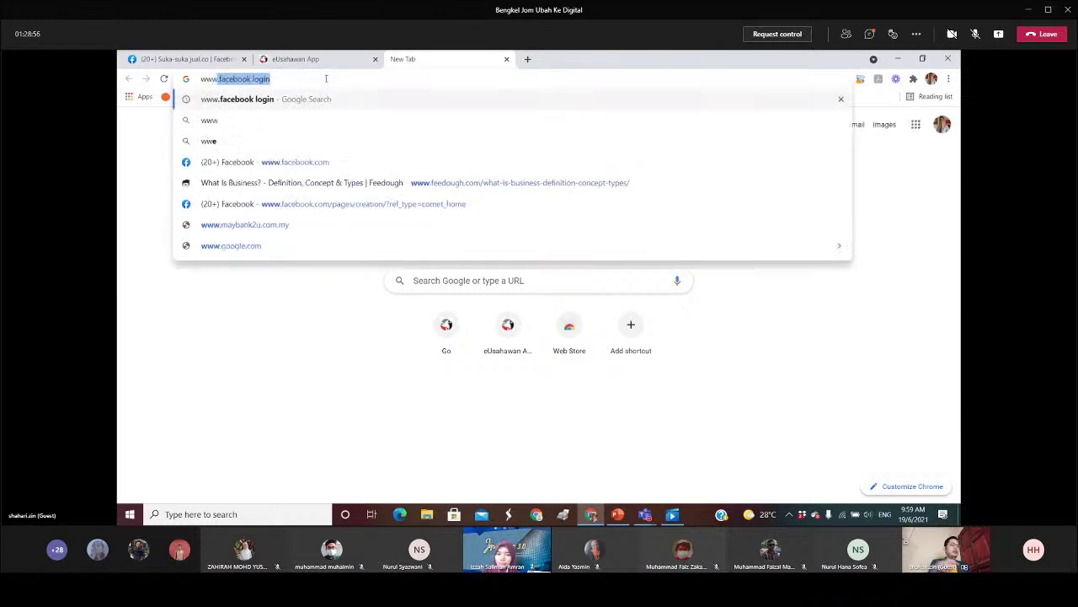
type("faceboo")
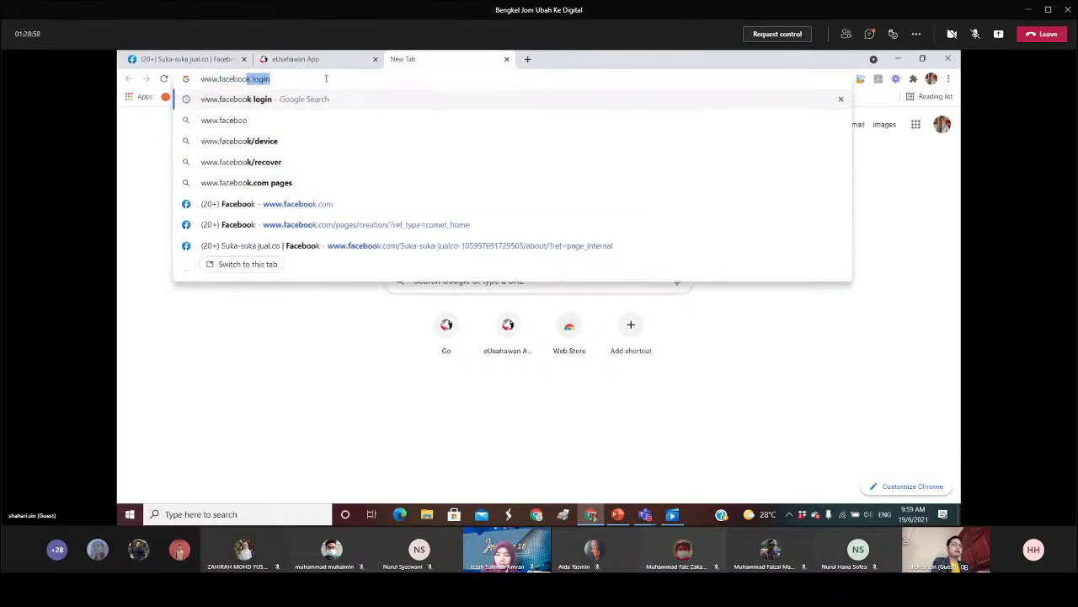
type("k.com")
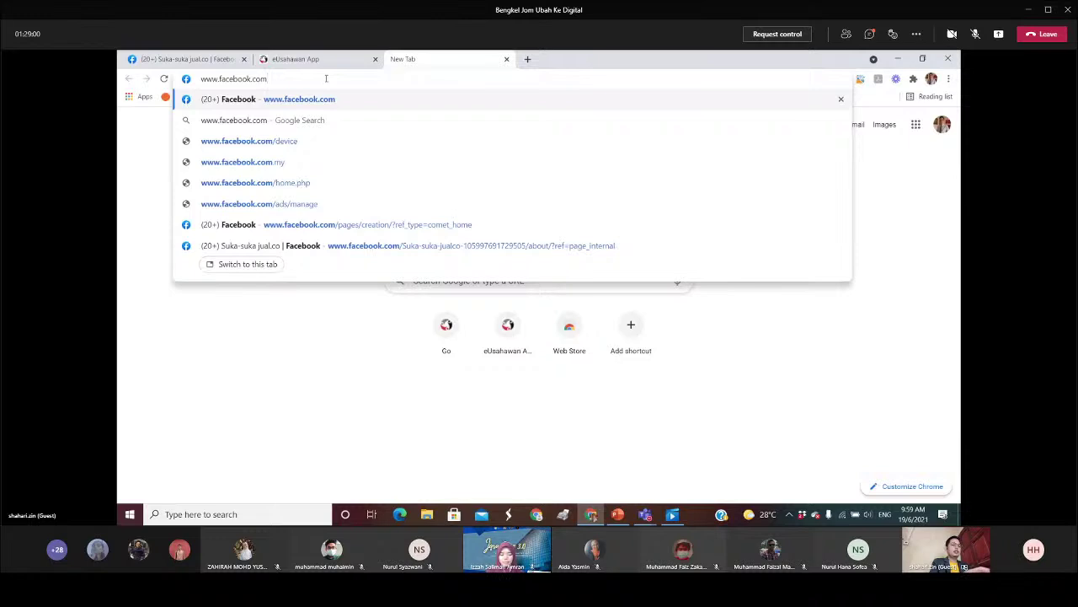
type("/sukas")
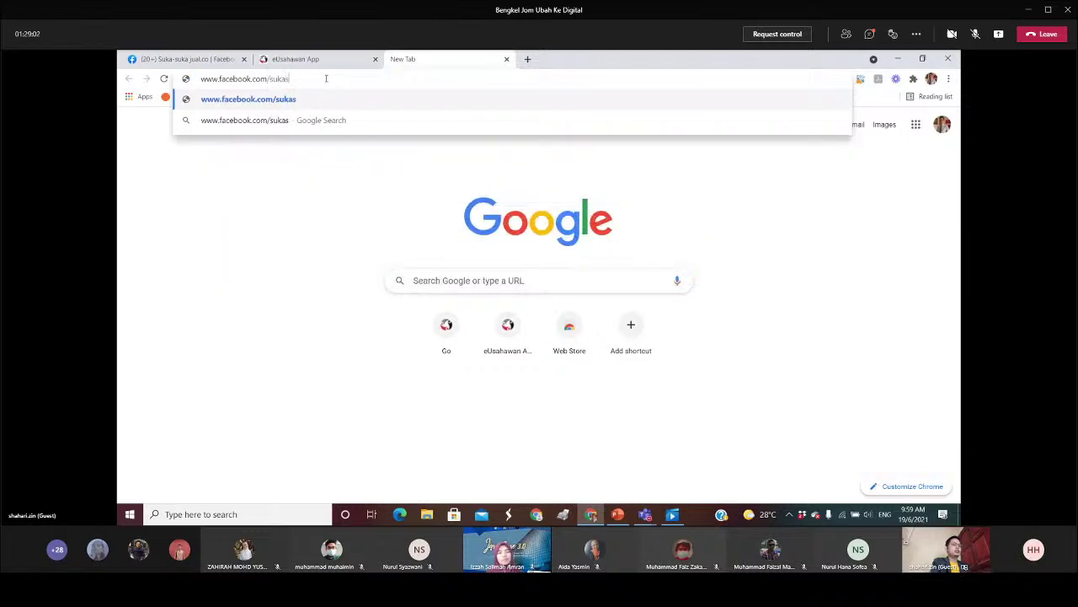
type("ukajua")
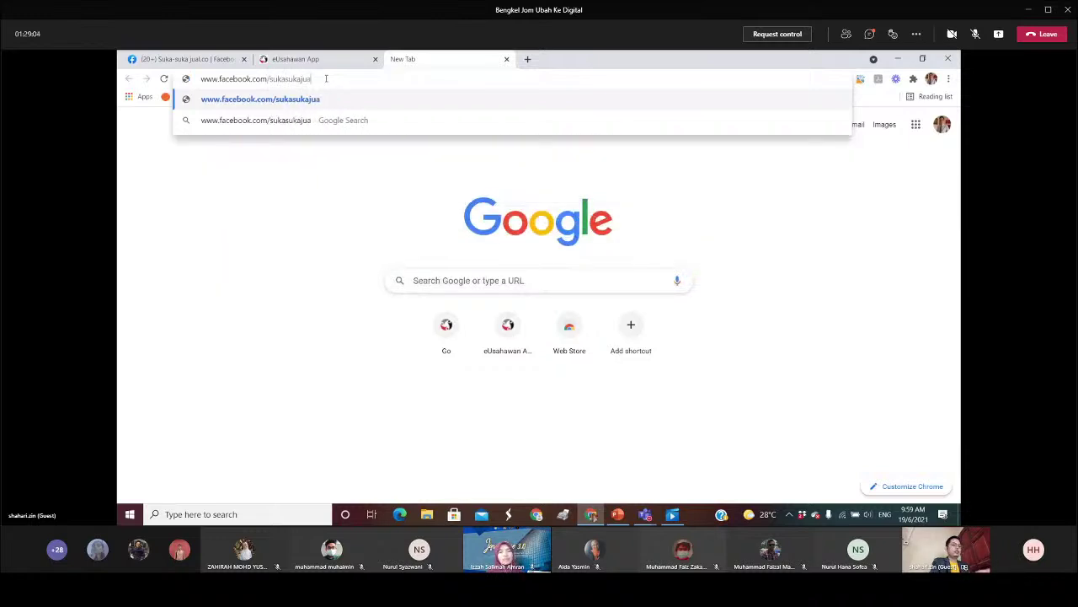
type("l.co")
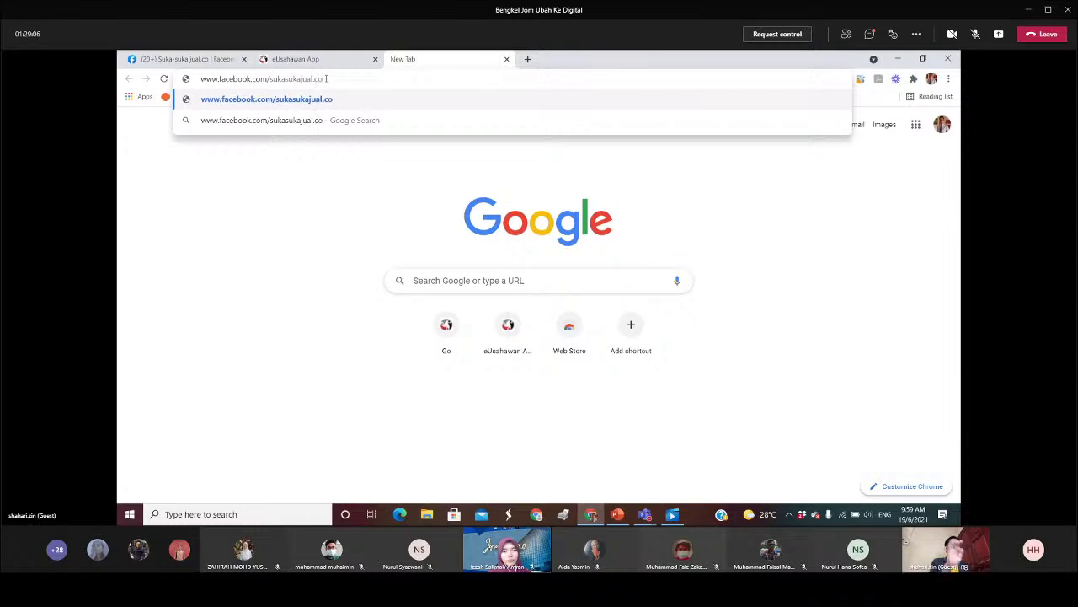
key("Return")
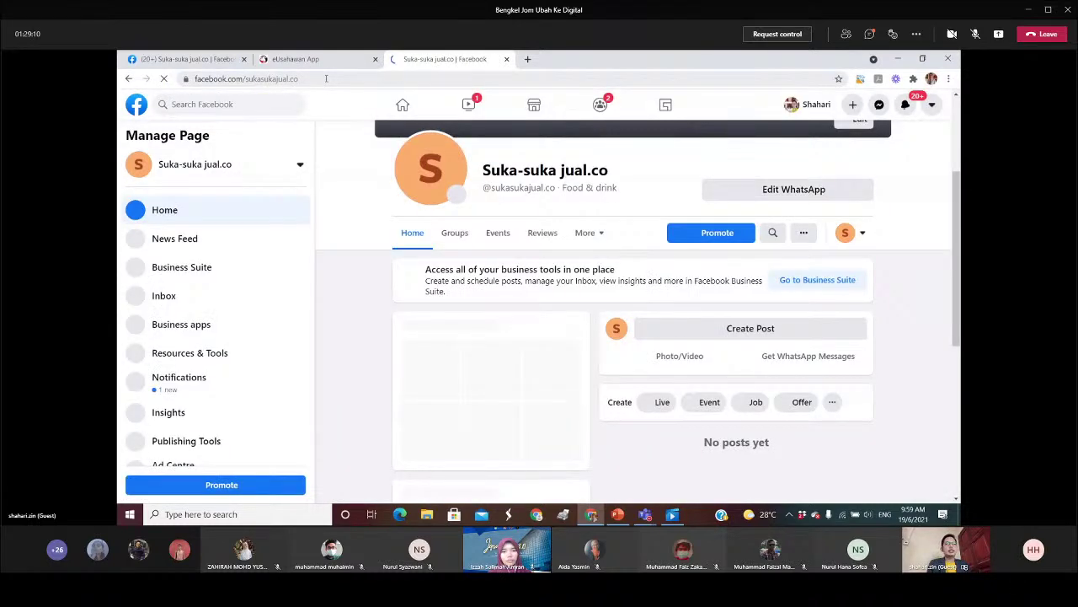
left_click(262, 79)
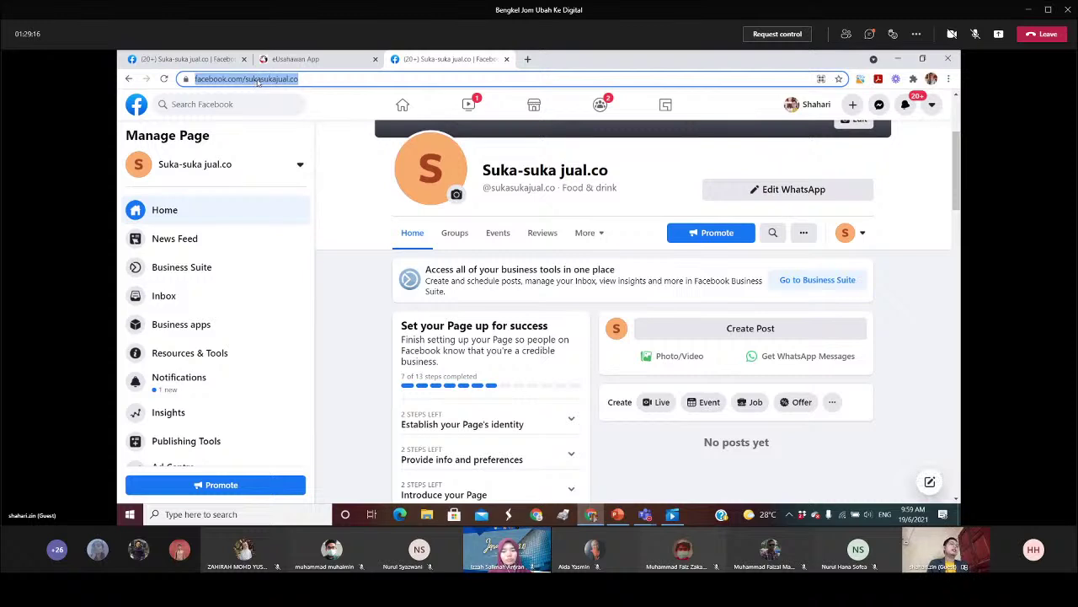
scroll(637, 251, "down", 1)
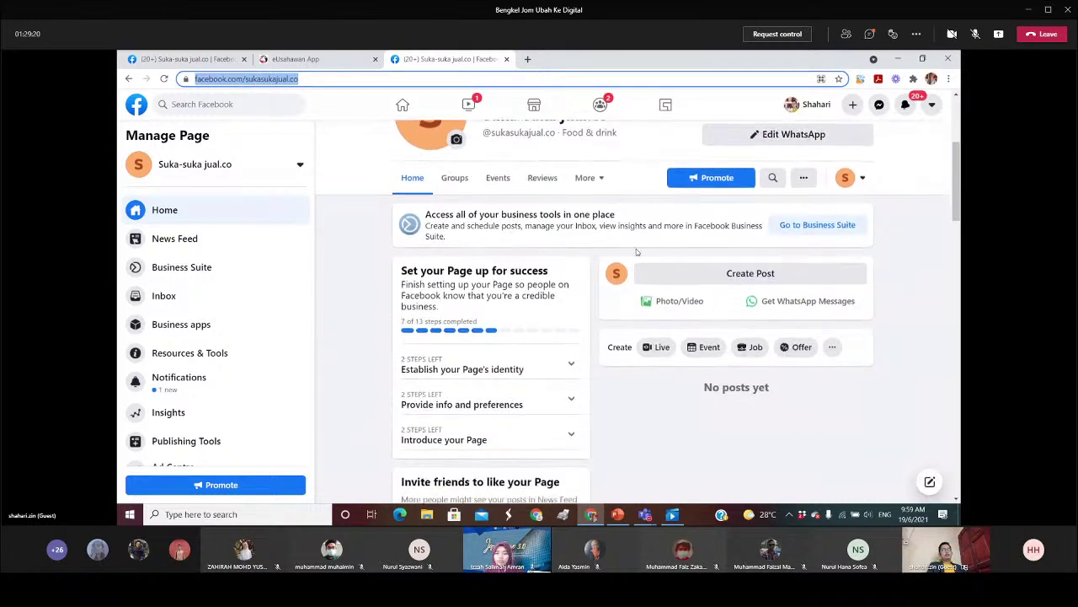
scroll(637, 251, "down", 3)
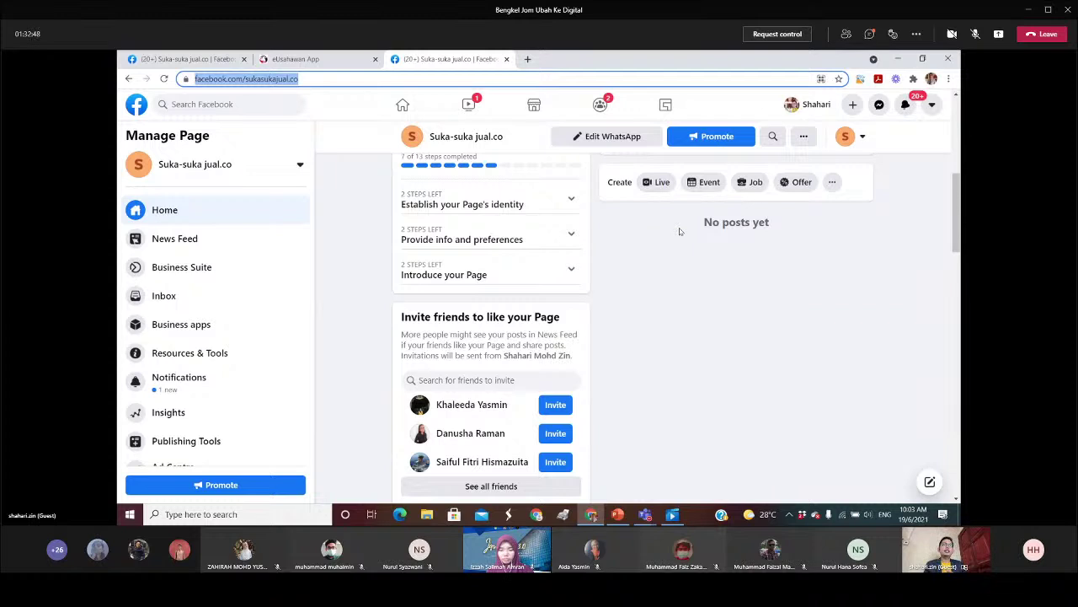
- Start a new Marketplace Item for sale listing from the Create menu
left_click(853, 106)
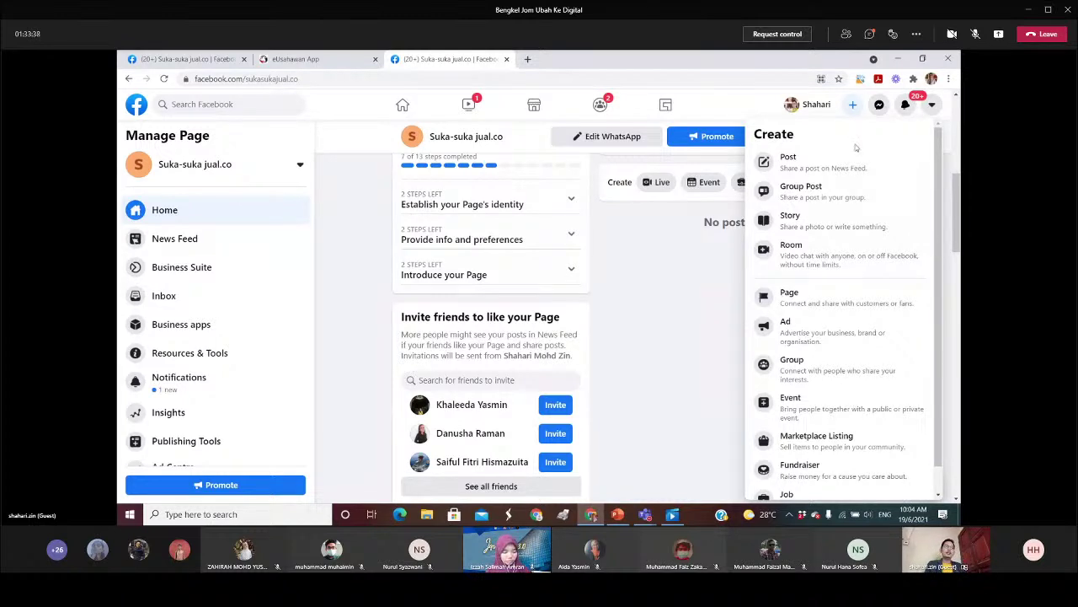
left_click(807, 447)
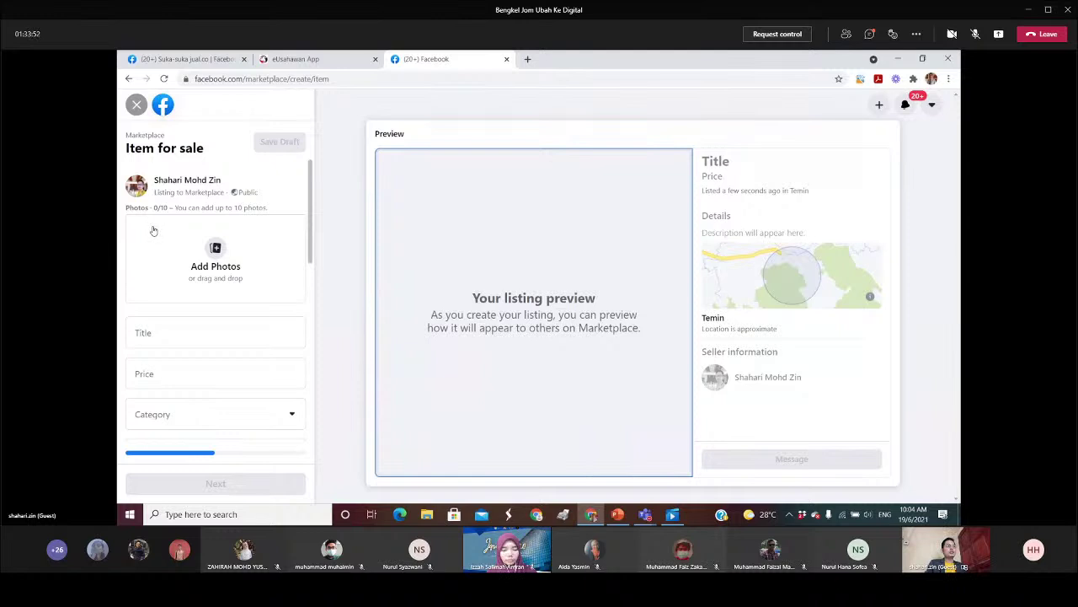
- Close the Create menu to reveal the listing preview and focus the Price field
left_click(880, 104)
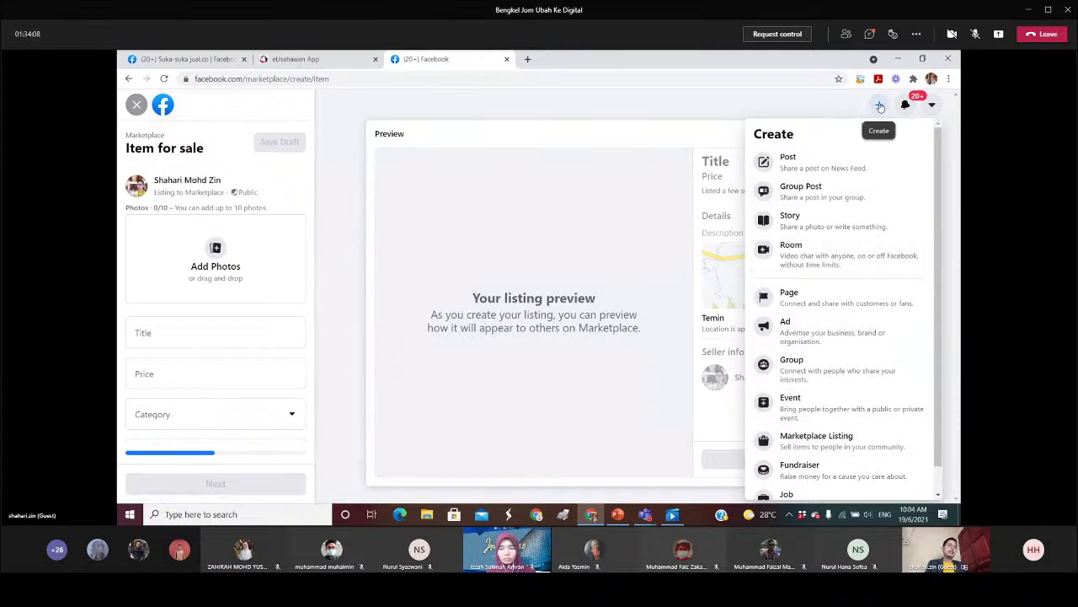
left_click(817, 105)
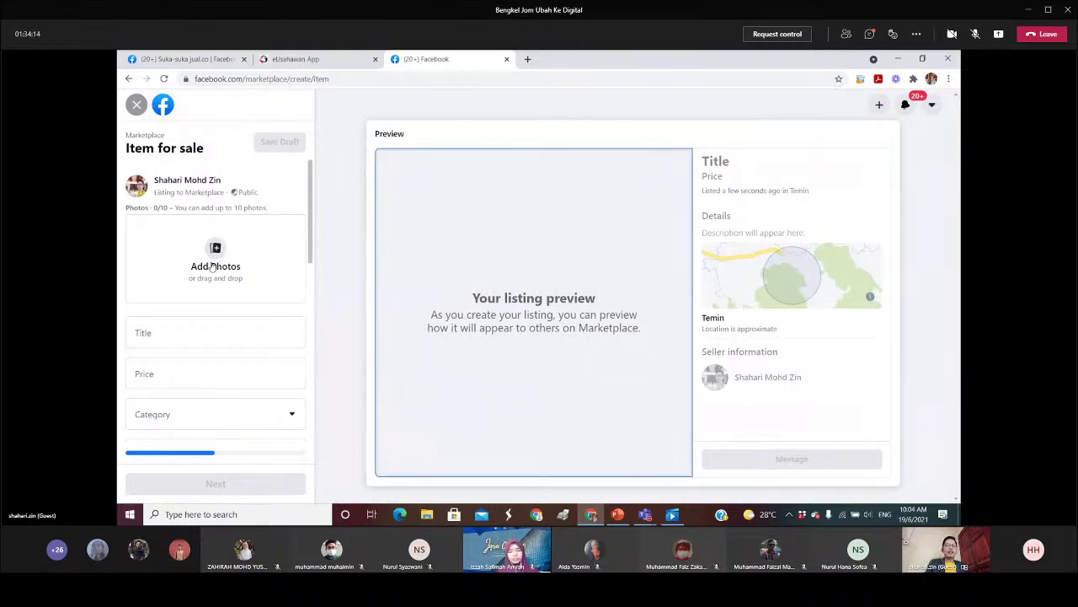
scroll(213, 266, "down", 1)
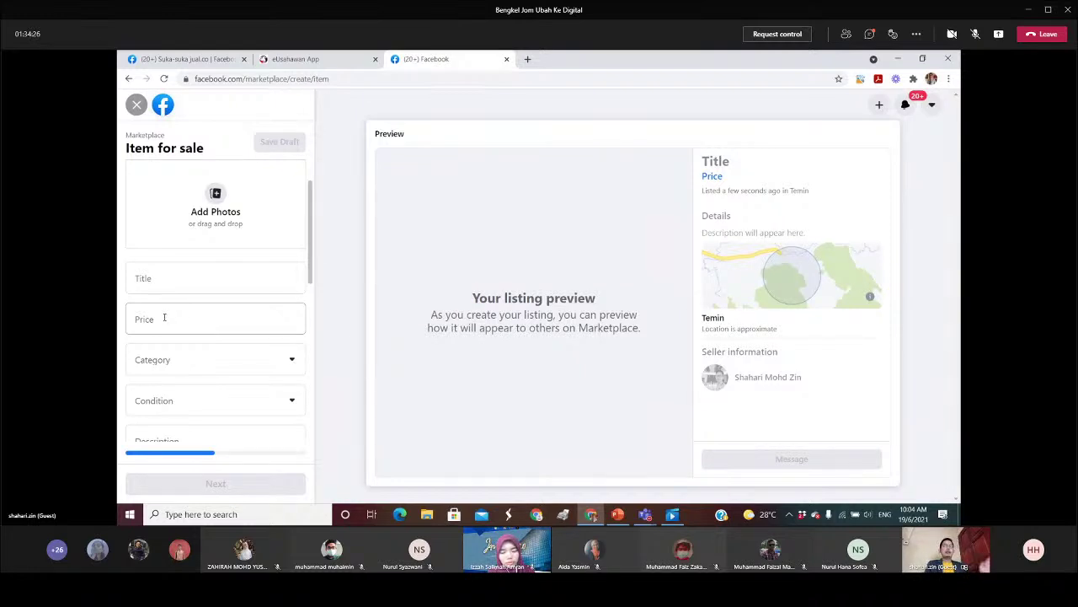
left_click(169, 314)
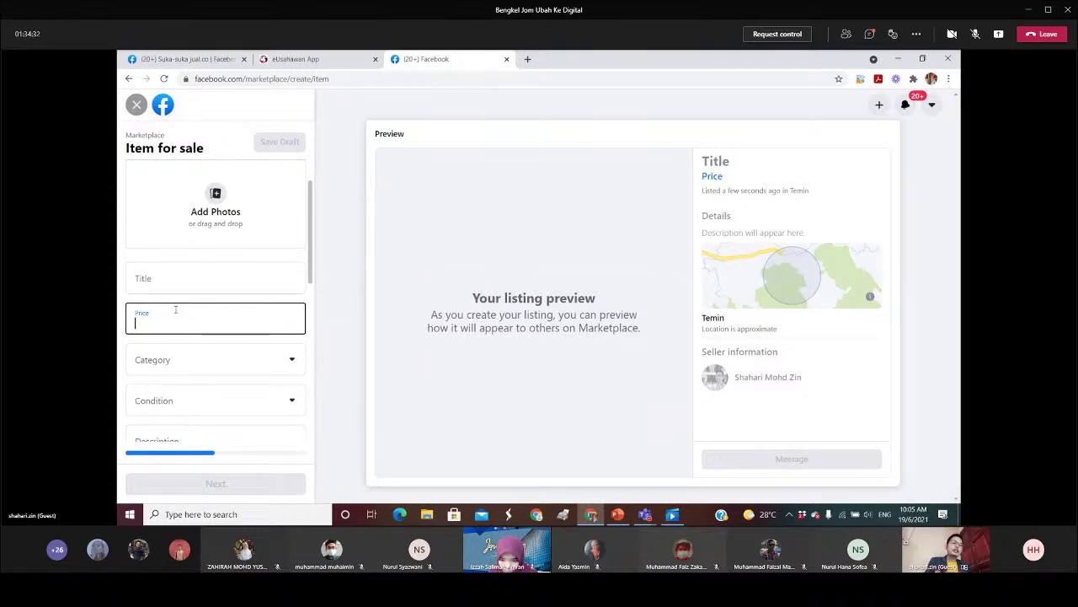
- Enter RM2 as the price, then clear it with Backspace
type("RM2")
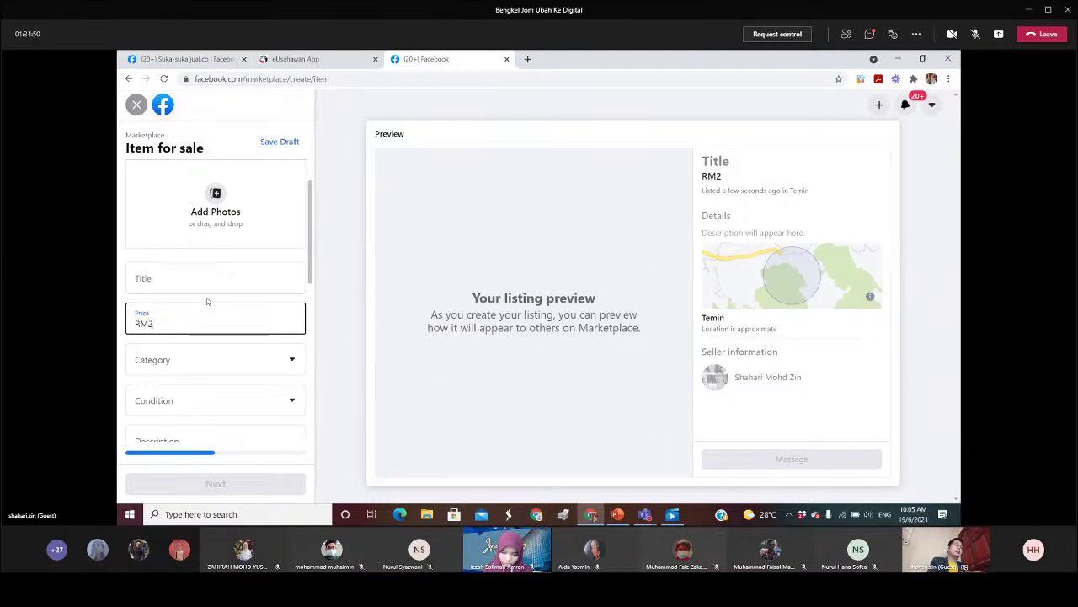
key("BackSpace")
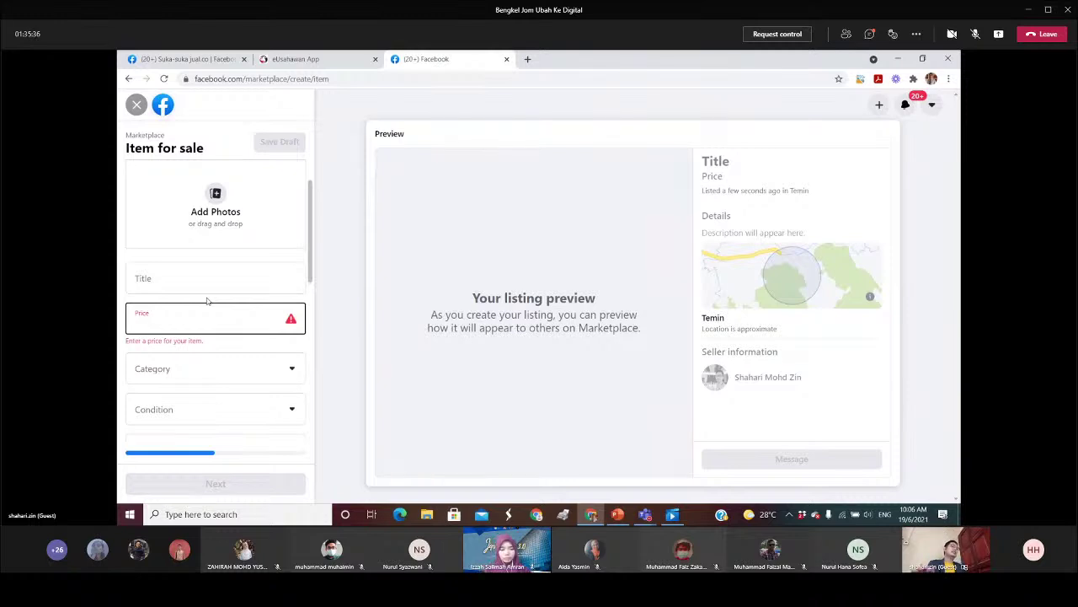
- Enter RM15 as the price and bring up the category list
type("RM15")
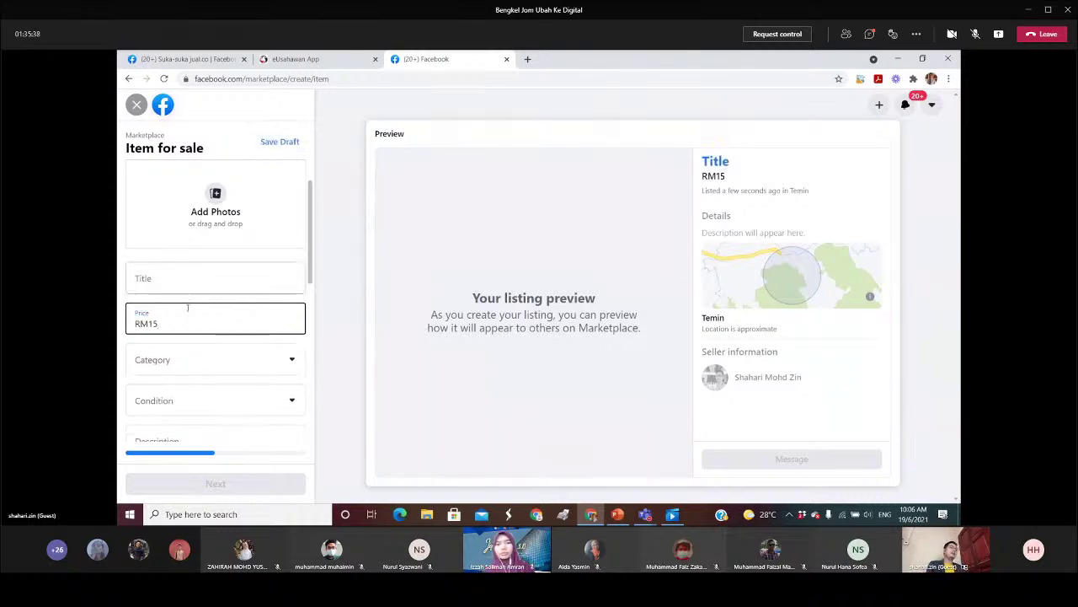
left_click(174, 360)
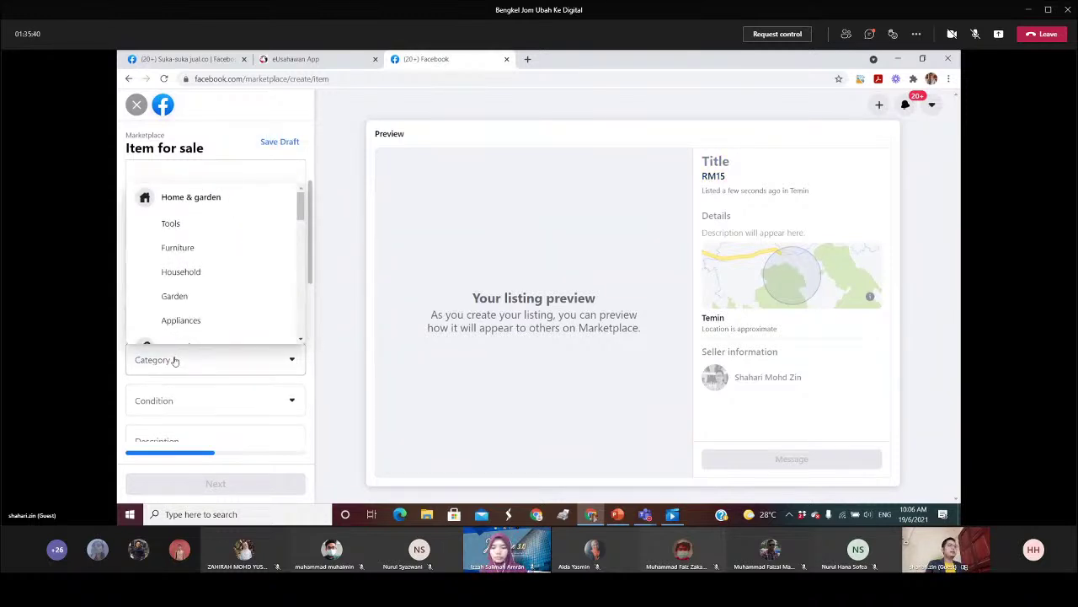
key("Down")
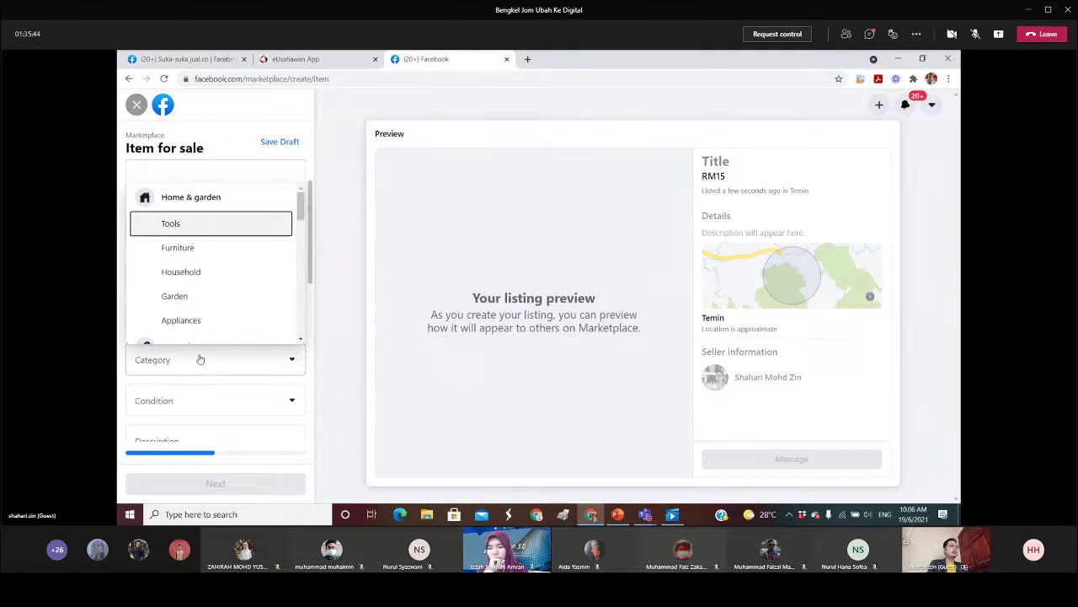
- Browse the categories down to the Classifieds options Garage sale and Miscellaneous
scroll(194, 231, "down", 2)
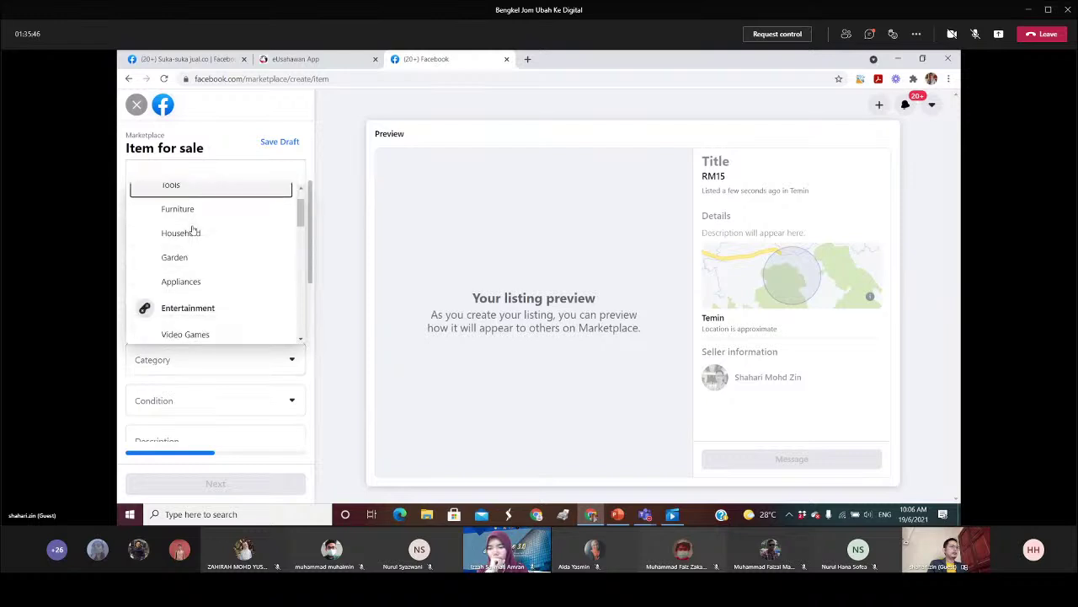
scroll(197, 228, "down", 5)
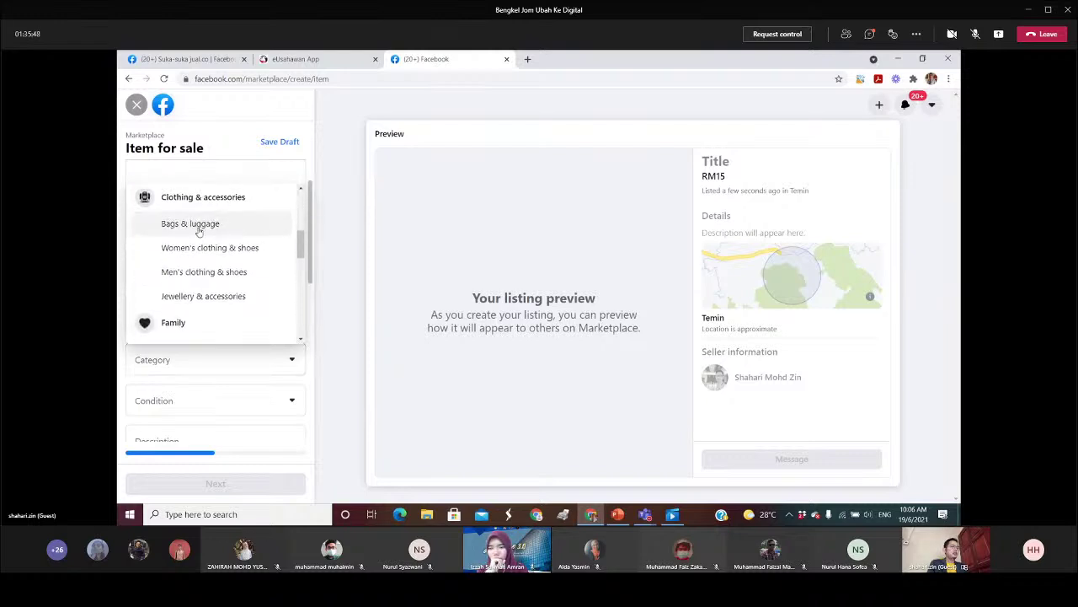
scroll(200, 235, "down", 4)
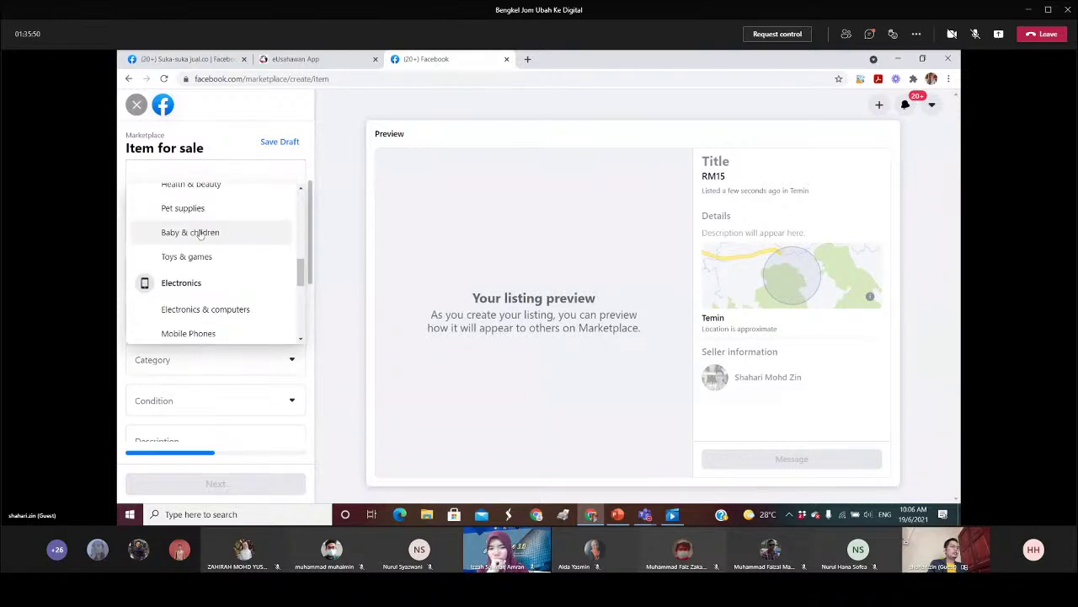
scroll(200, 236, "down", 5)
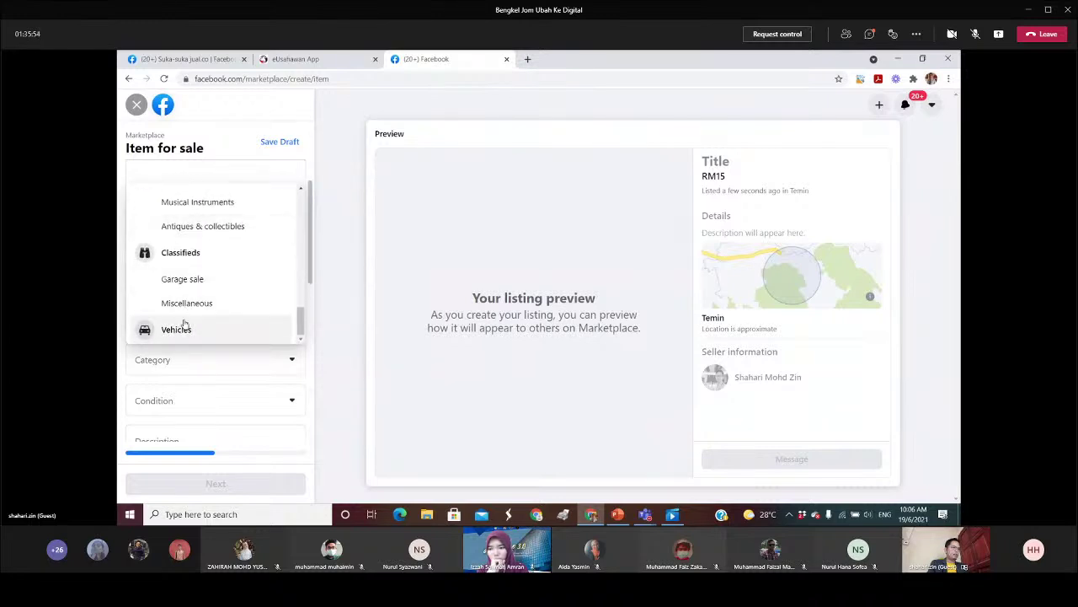
scroll(185, 325, "up", 3)
scroll(187, 317, "up", 2)
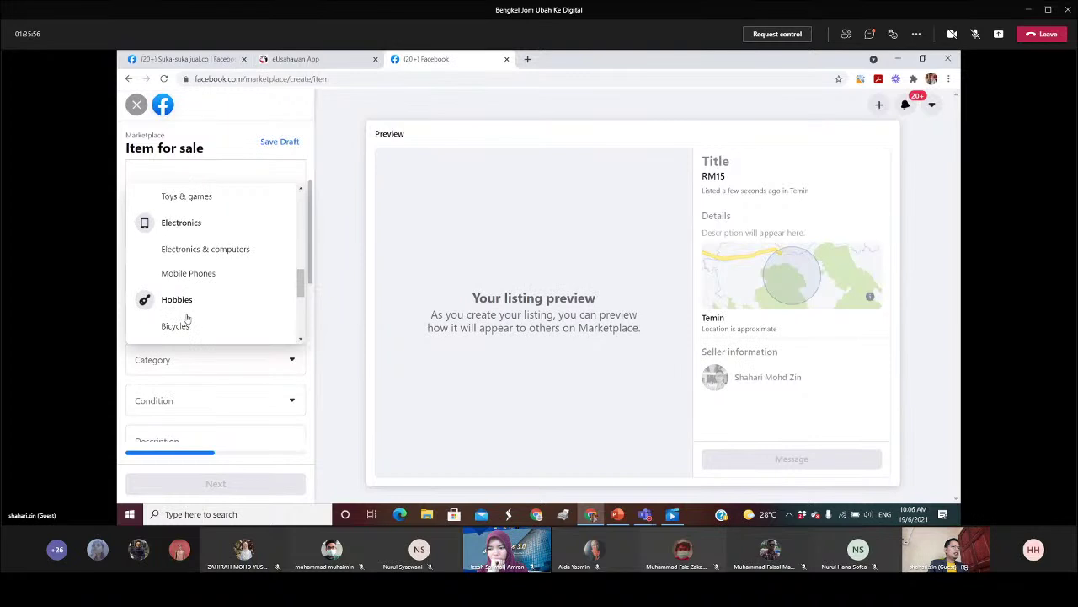
scroll(187, 318, "up", 1)
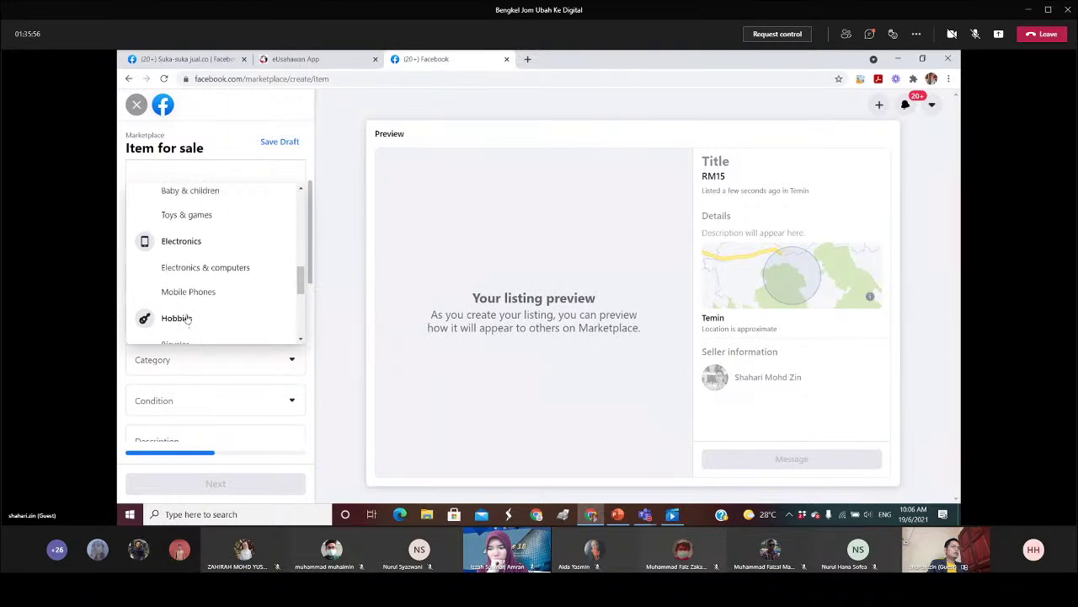
scroll(187, 317, "up", 5)
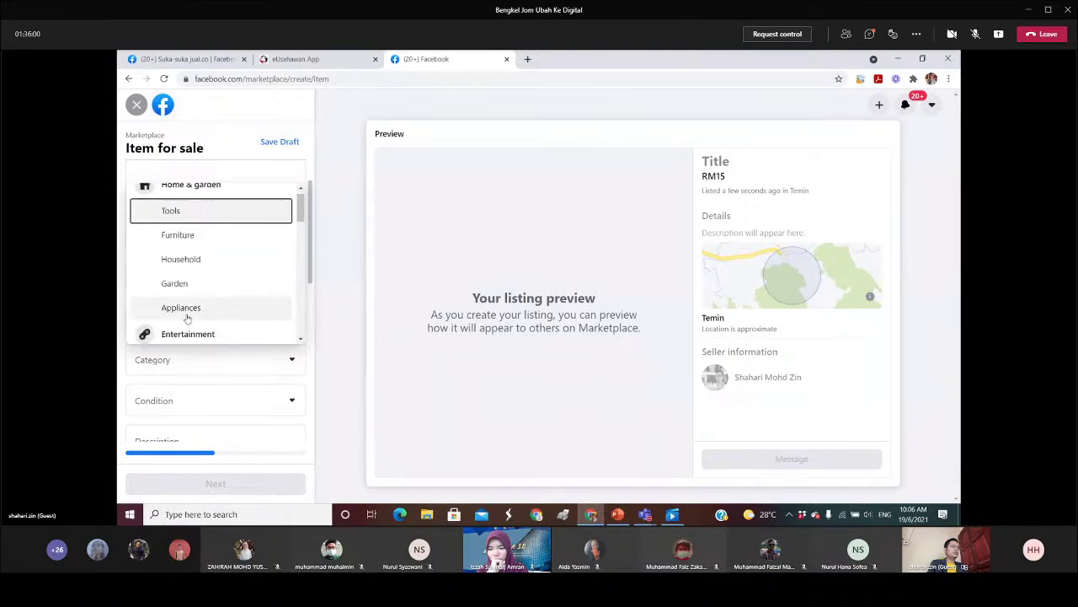
scroll(209, 297, "down", 3)
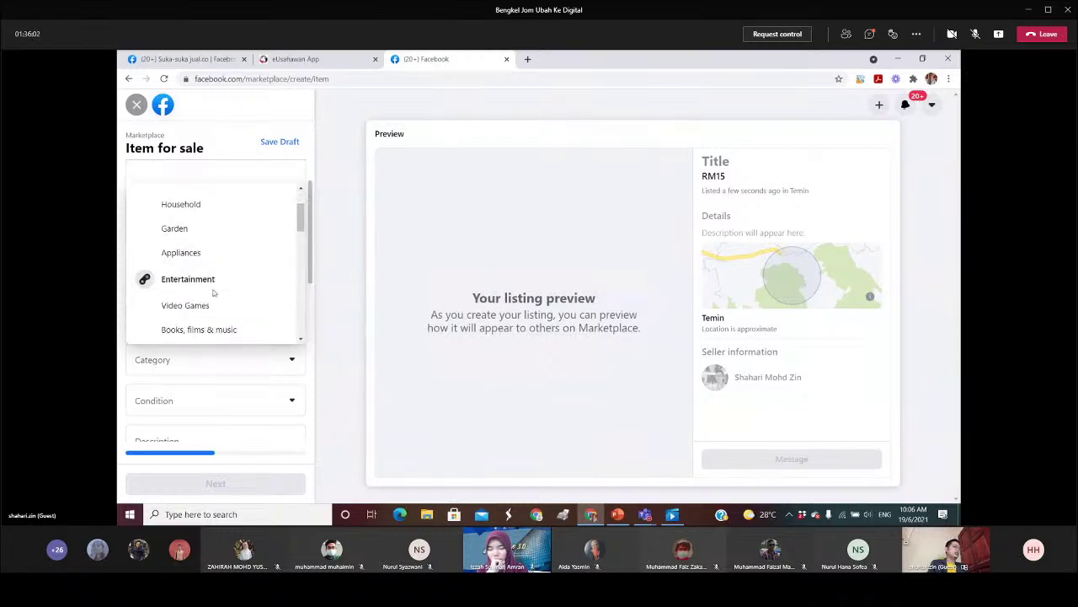
scroll(213, 293, "down", 9)
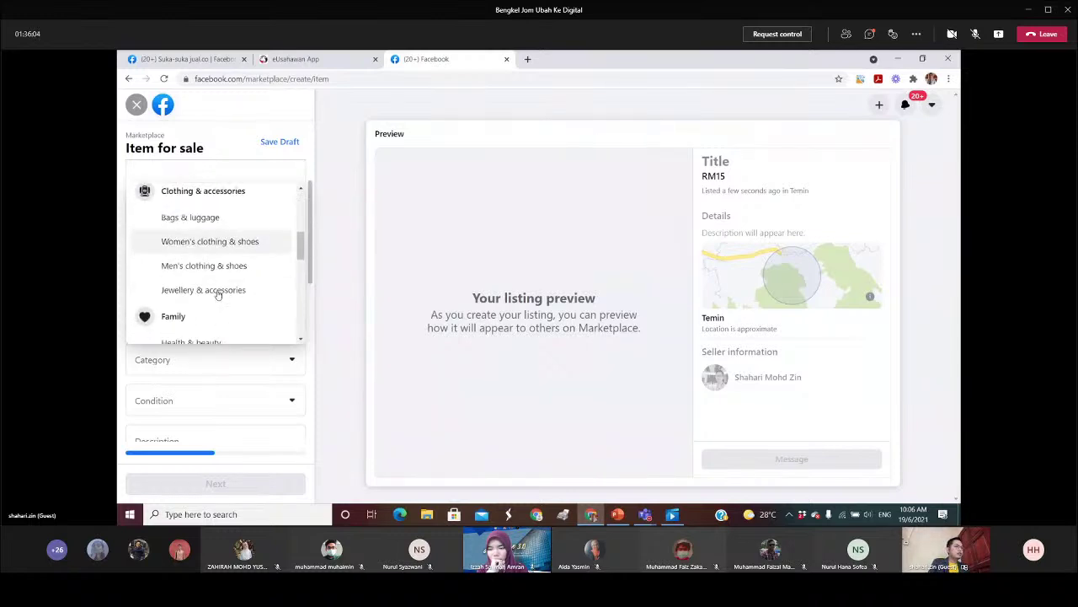
scroll(218, 294, "down", 6)
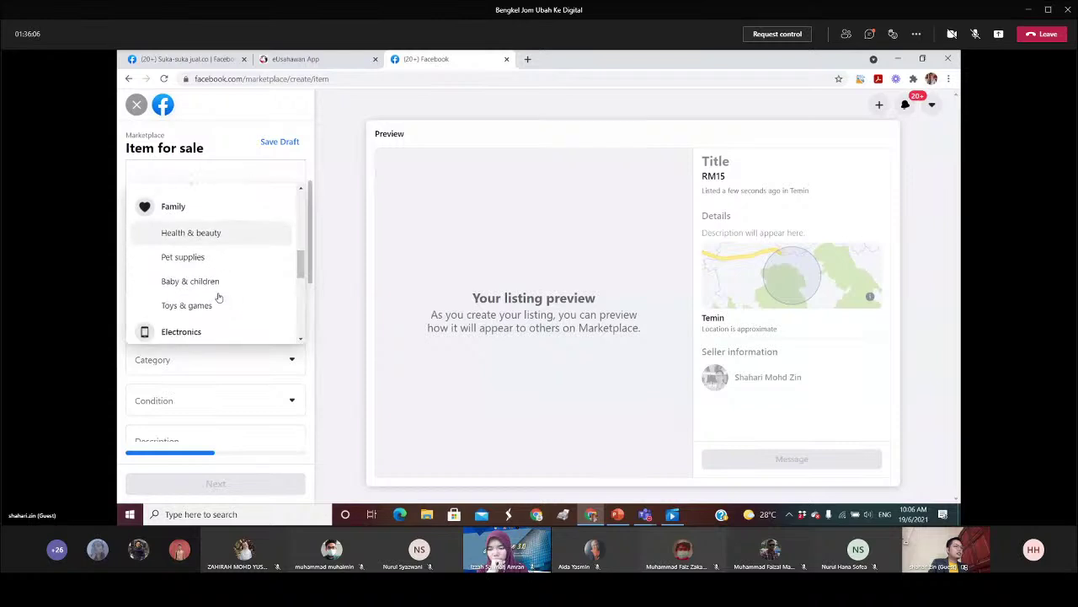
scroll(218, 296, "down", 12)
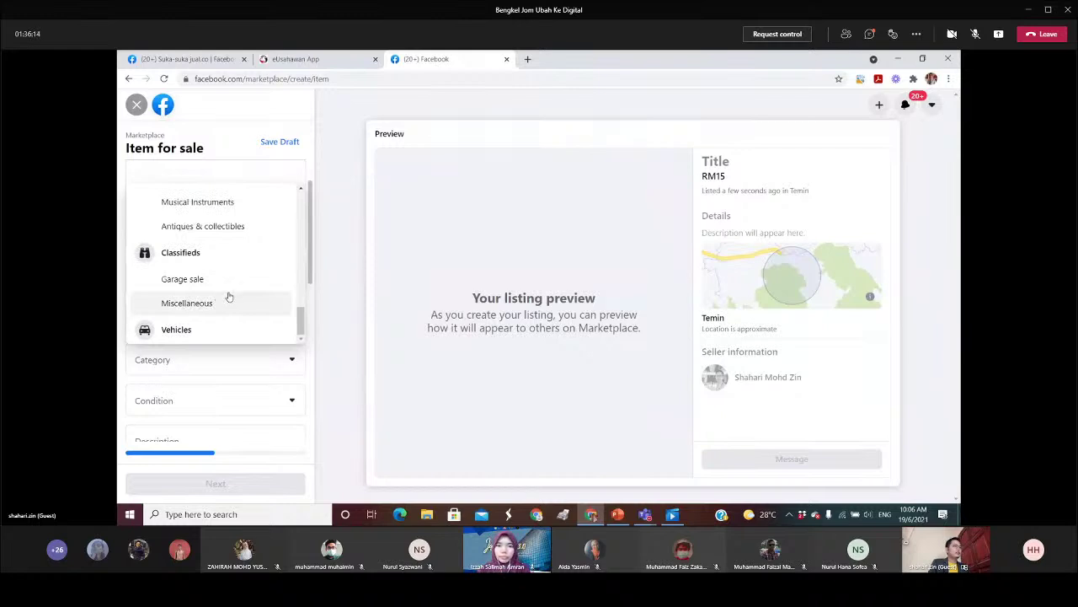
- Set the listing category to Garage sale and the condition to New, then start on the description
left_click(190, 279)
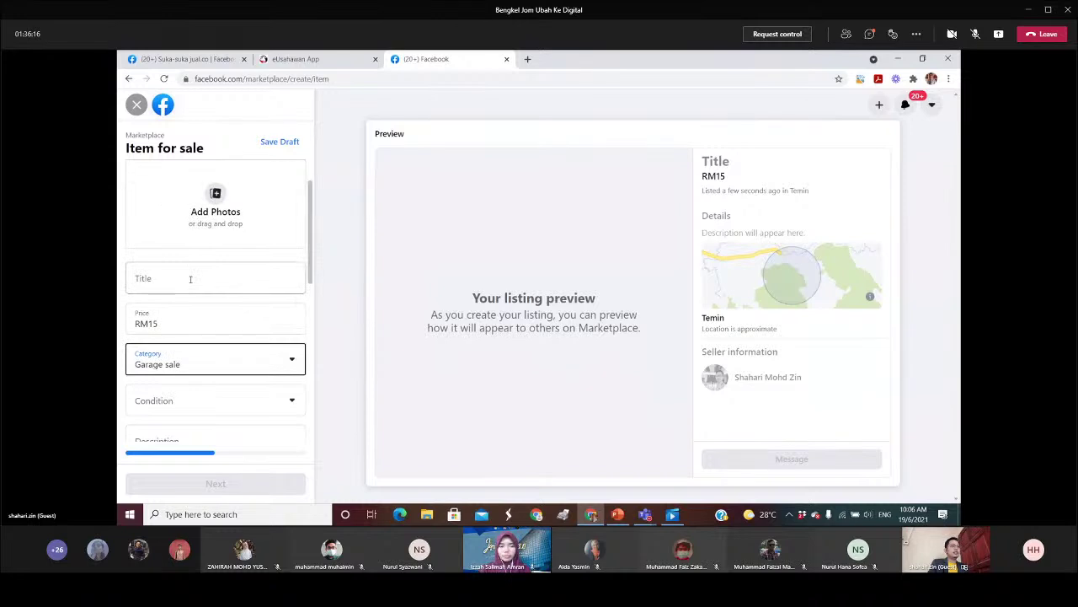
scroll(185, 350, "down", 1)
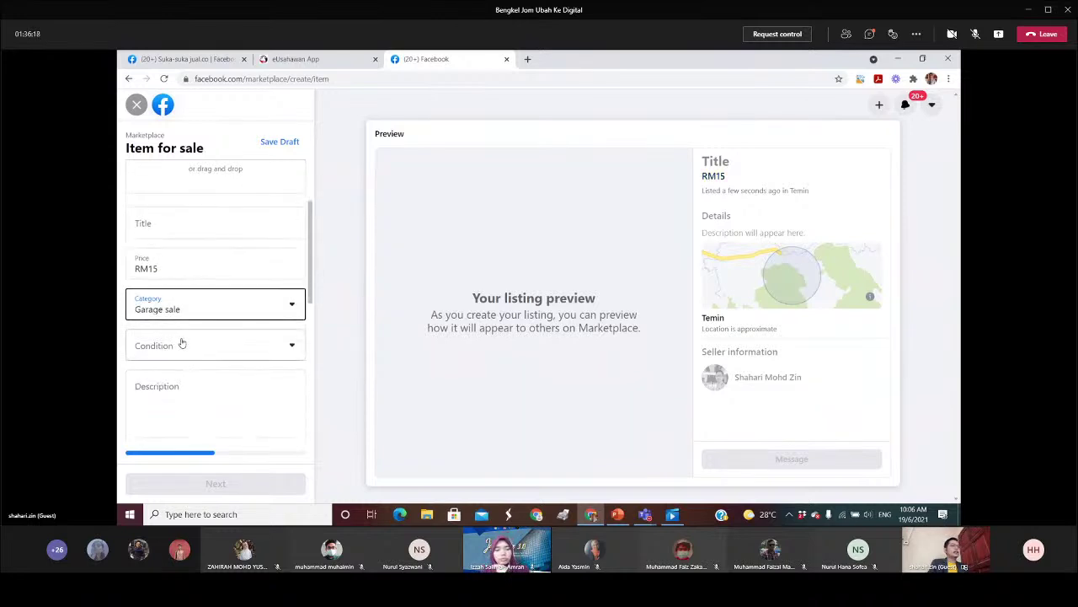
left_click(184, 346)
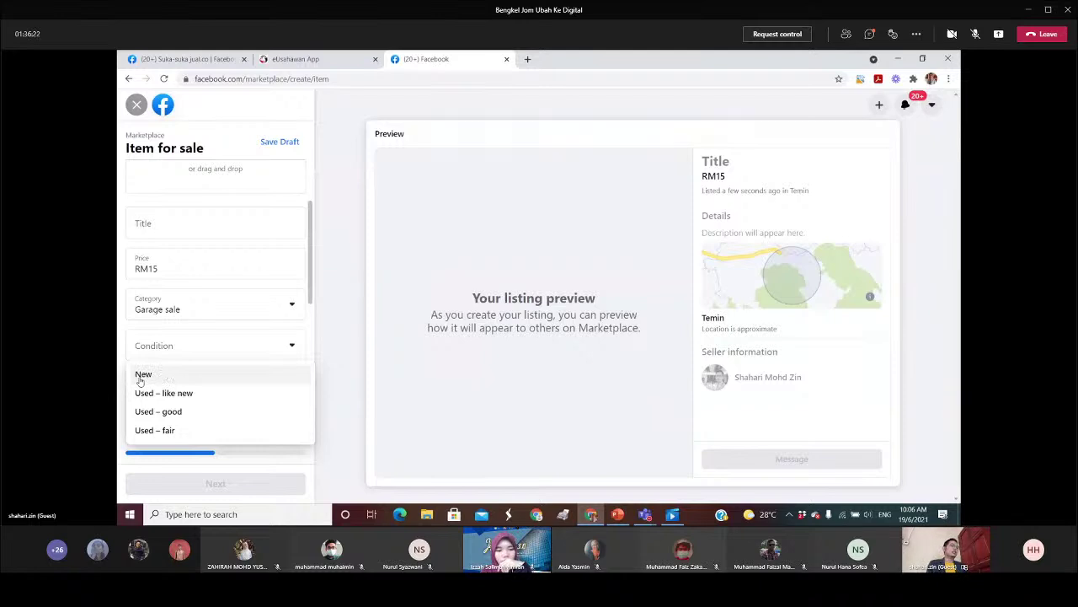
left_click(142, 374)
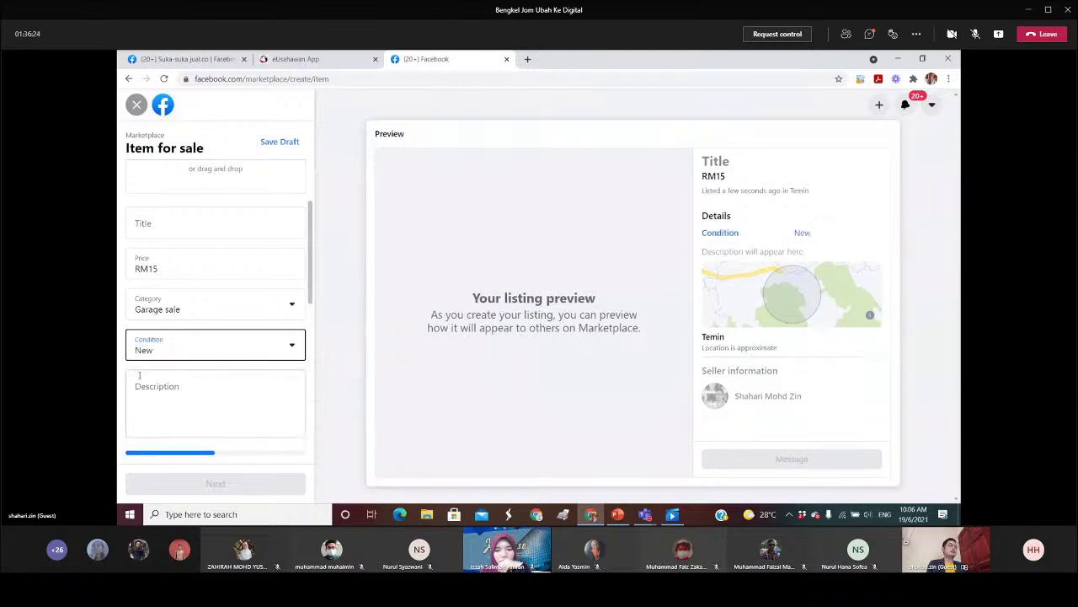
left_click(141, 385)
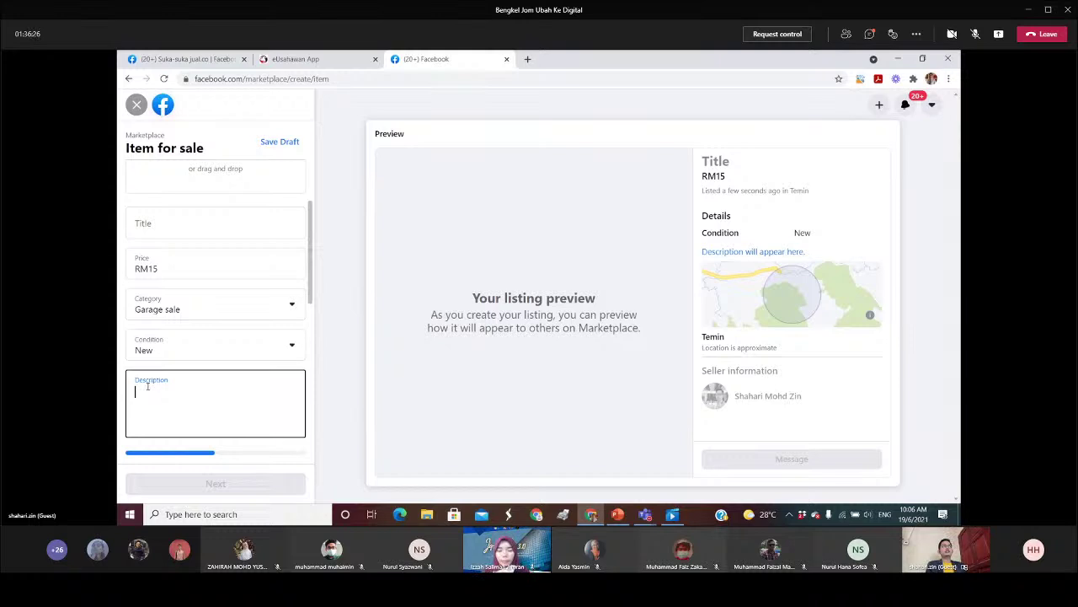
scroll(147, 386, "down", 5)
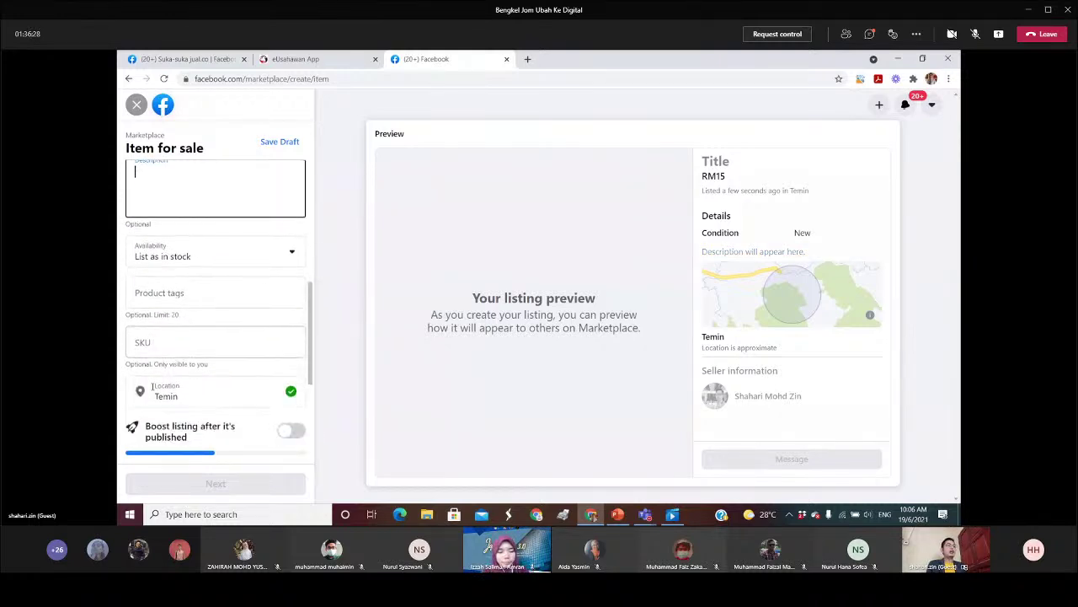
left_click(153, 388)
left_click(160, 215)
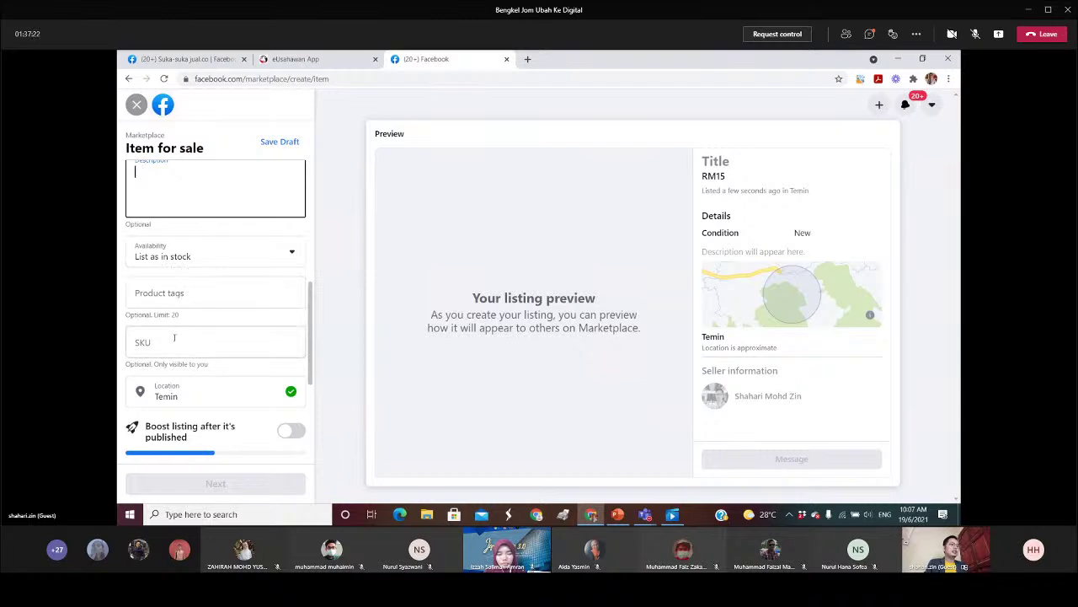
scroll(178, 337, "down", 3)
scroll(179, 339, "down", 1)
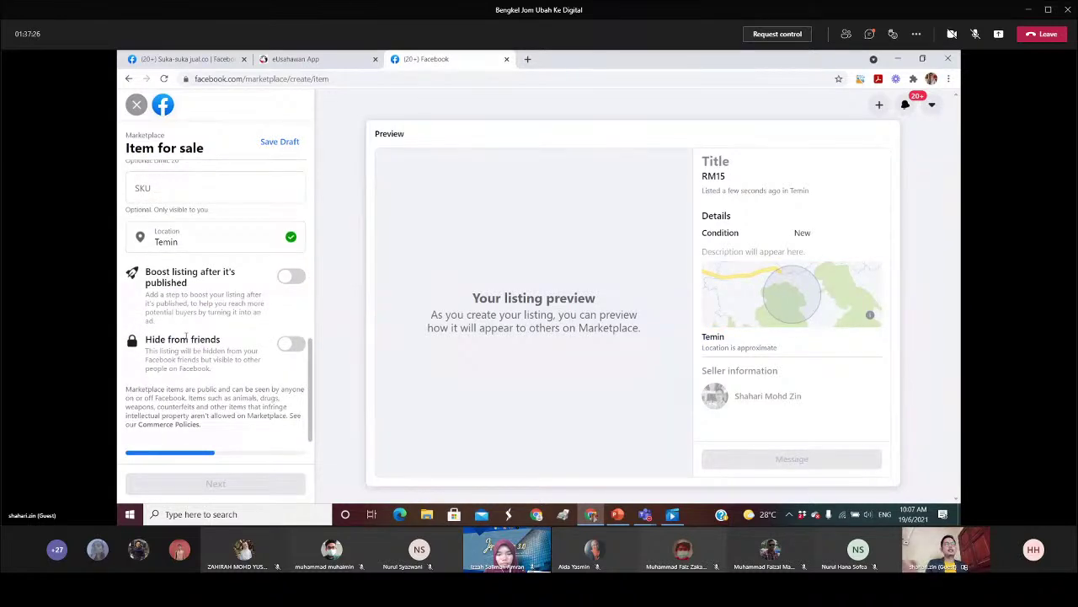
scroll(190, 327, "up", 10)
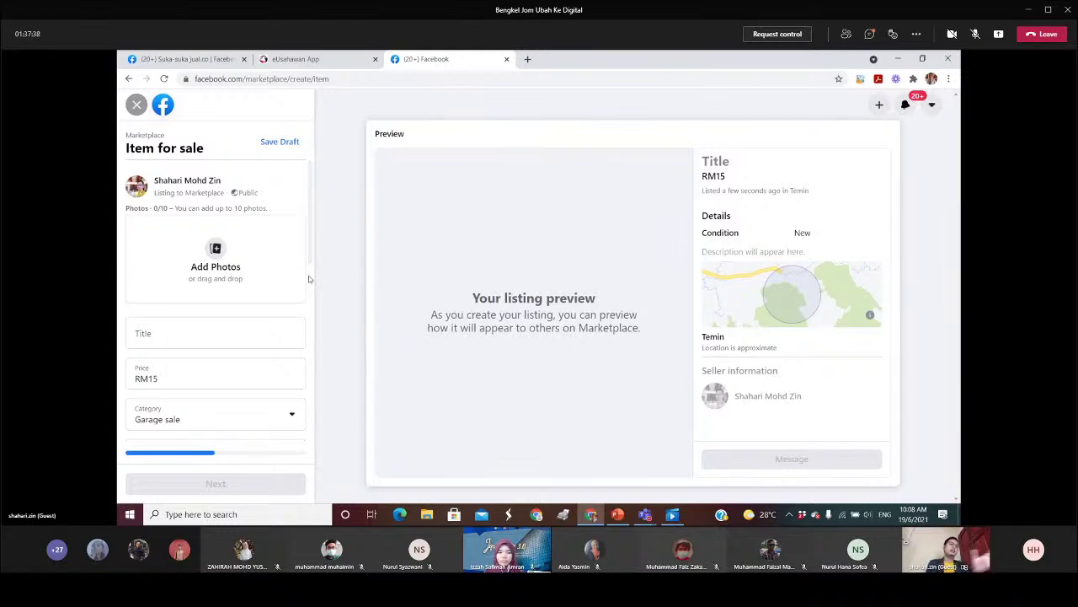
- Discard the unfinished listing, staying once before confirming Leave Page, to return to the Suka-suka jual.co Page
left_click(136, 104)
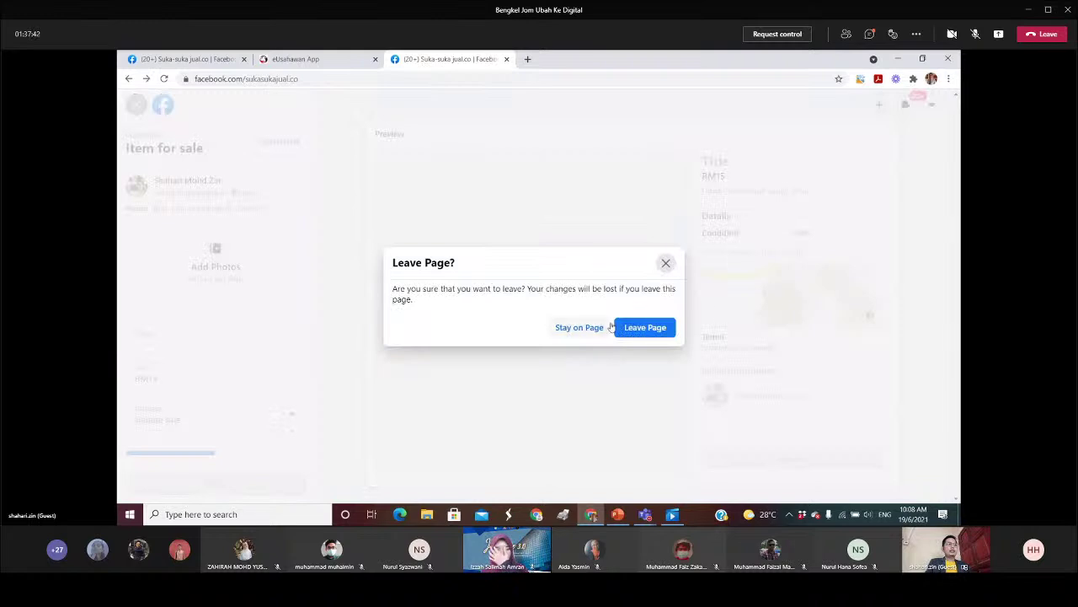
left_click(666, 264)
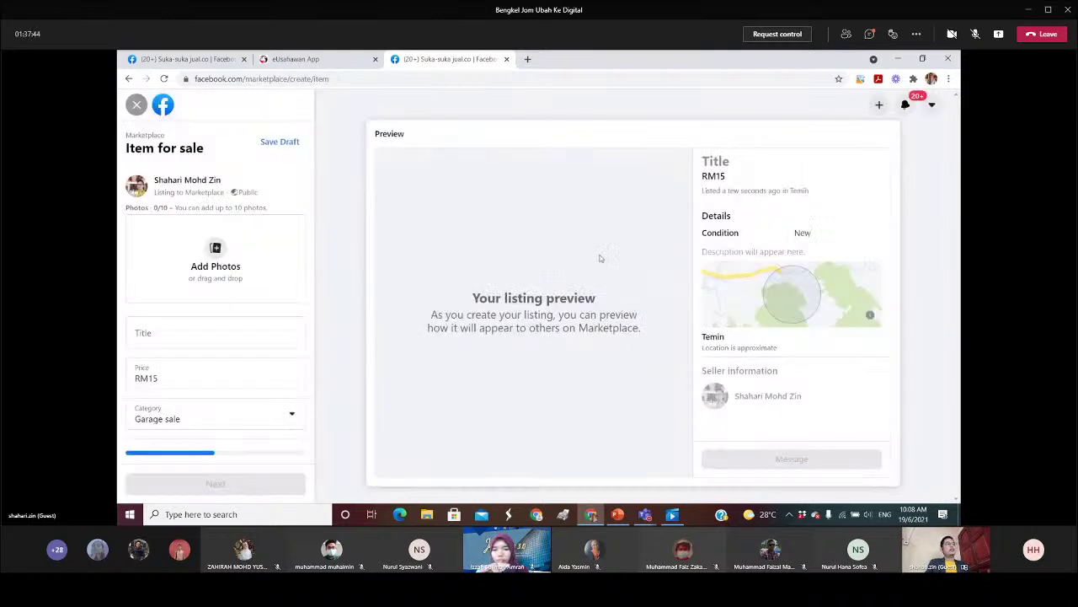
left_click(135, 106)
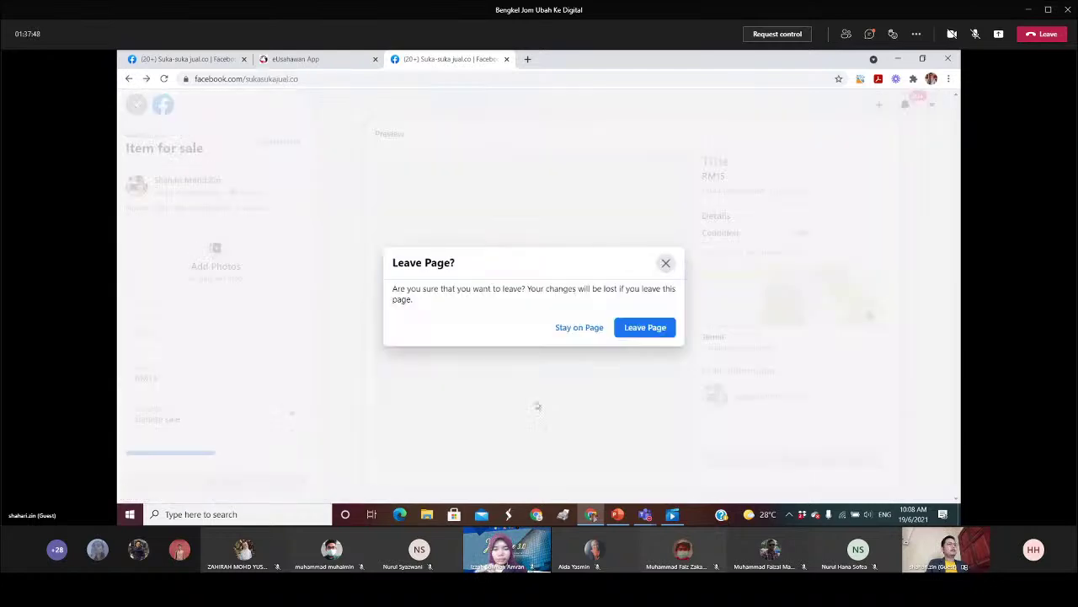
left_click(644, 327)
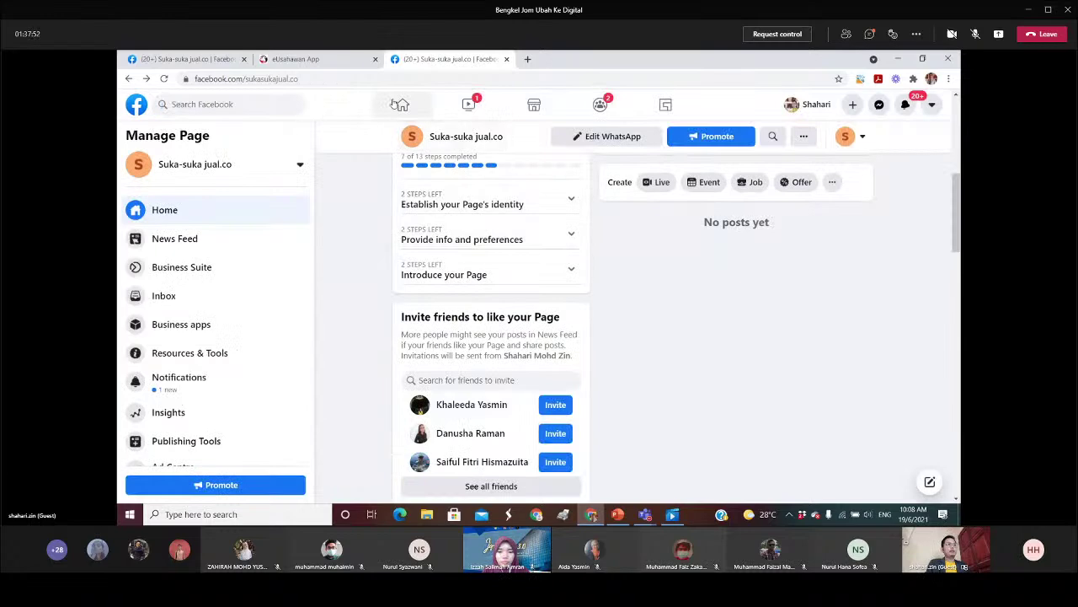
- Go to the home feed, then to Marketplace's Browse all page
left_click(402, 105)
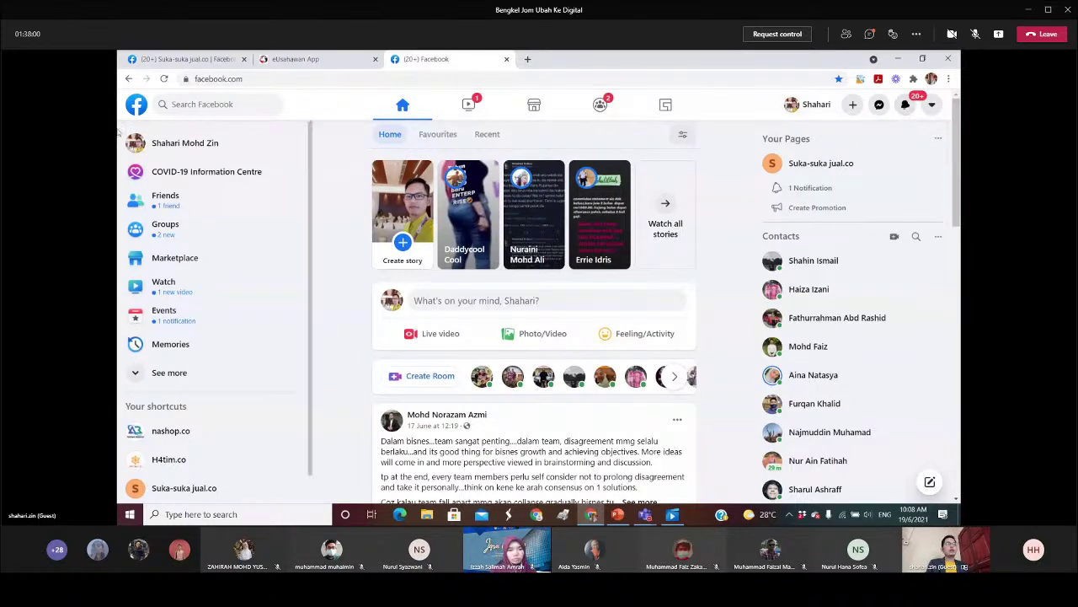
left_click(535, 107)
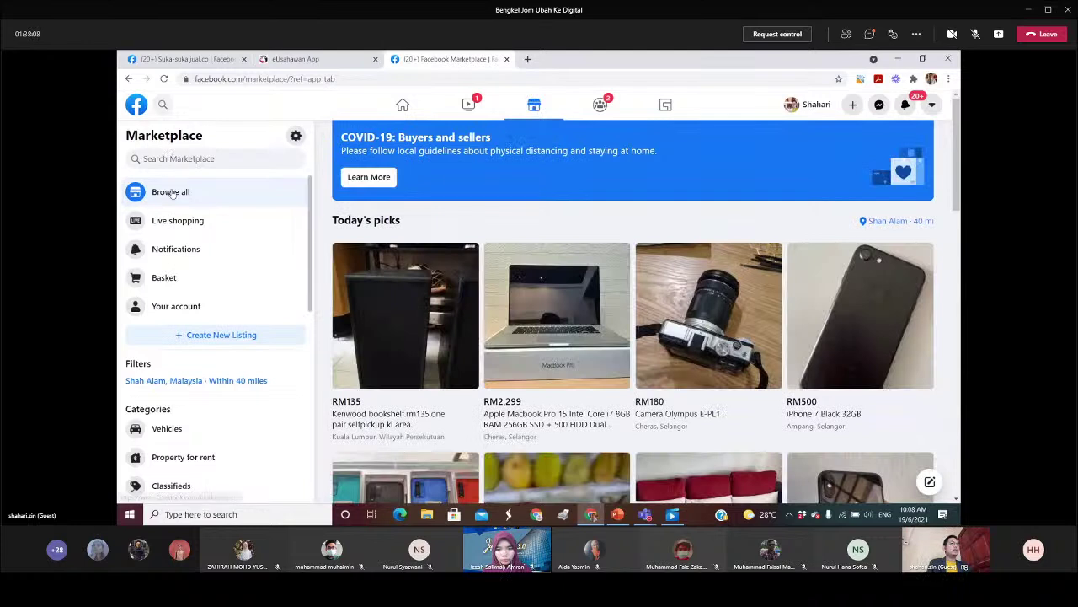
- Rerun the recent Marketplace search 'tudung bawal'
left_click(180, 158)
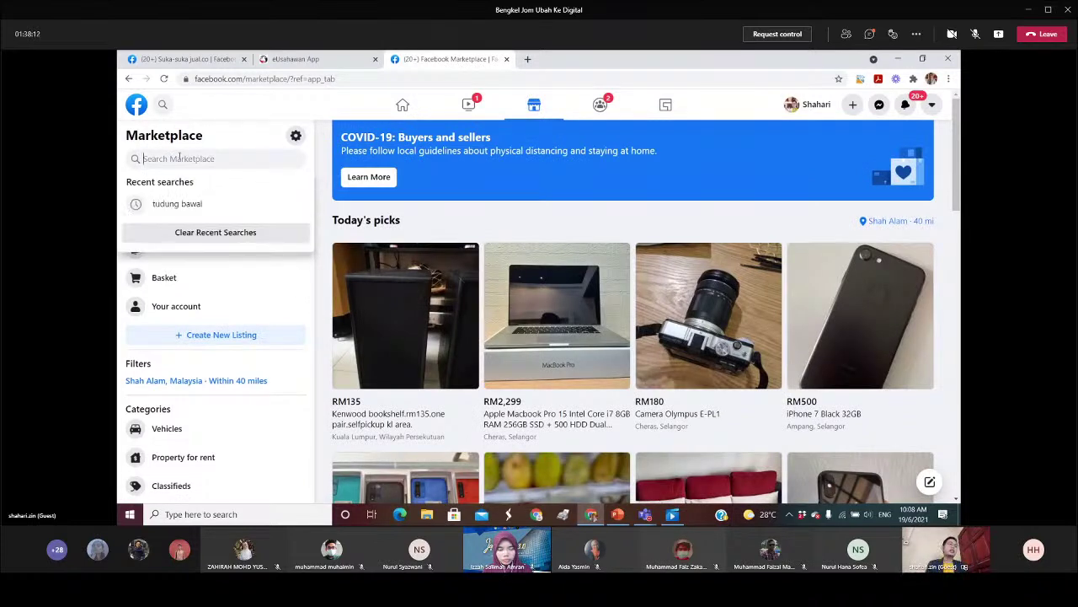
left_click(179, 208)
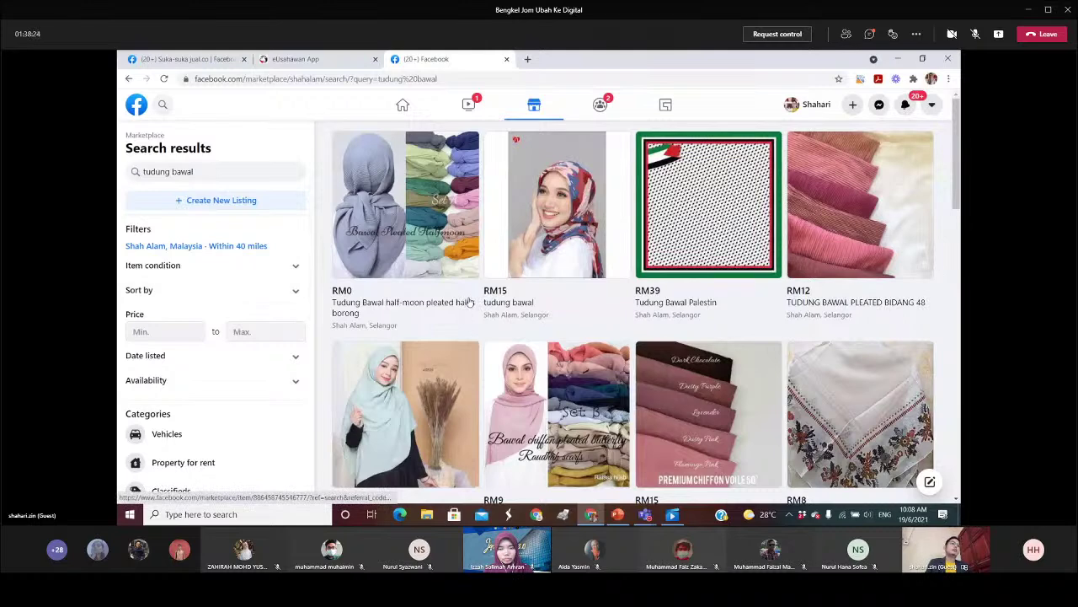
- Scroll through the tudung bawal results, seeing listings like Bawal satin at RM20 and Tudung AJ at RM6
scroll(470, 303, "down", 1)
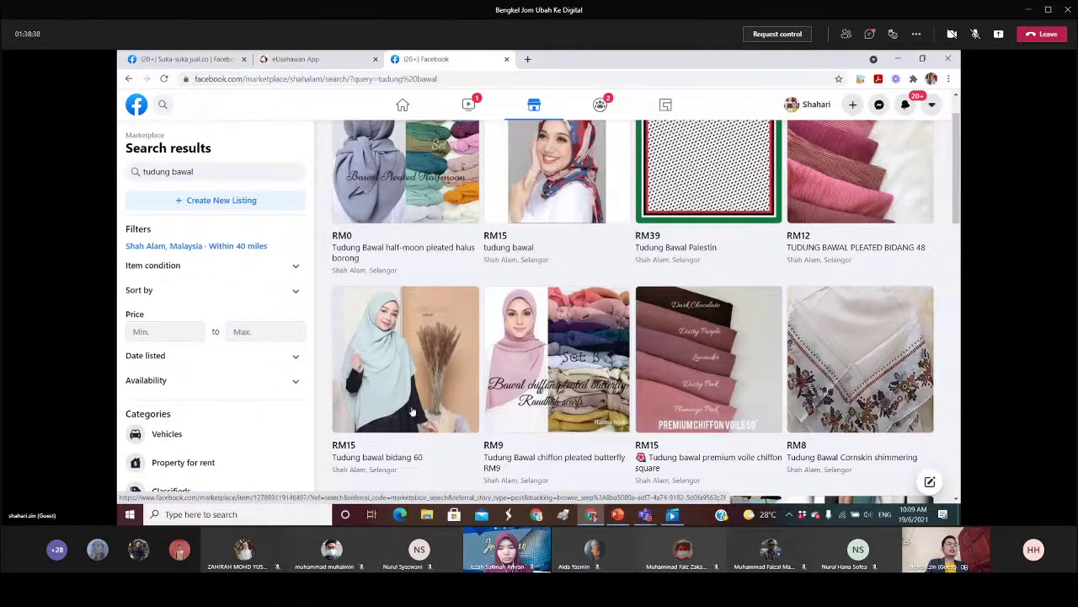
scroll(627, 254, "down", 1)
scroll(383, 387, "down", 3)
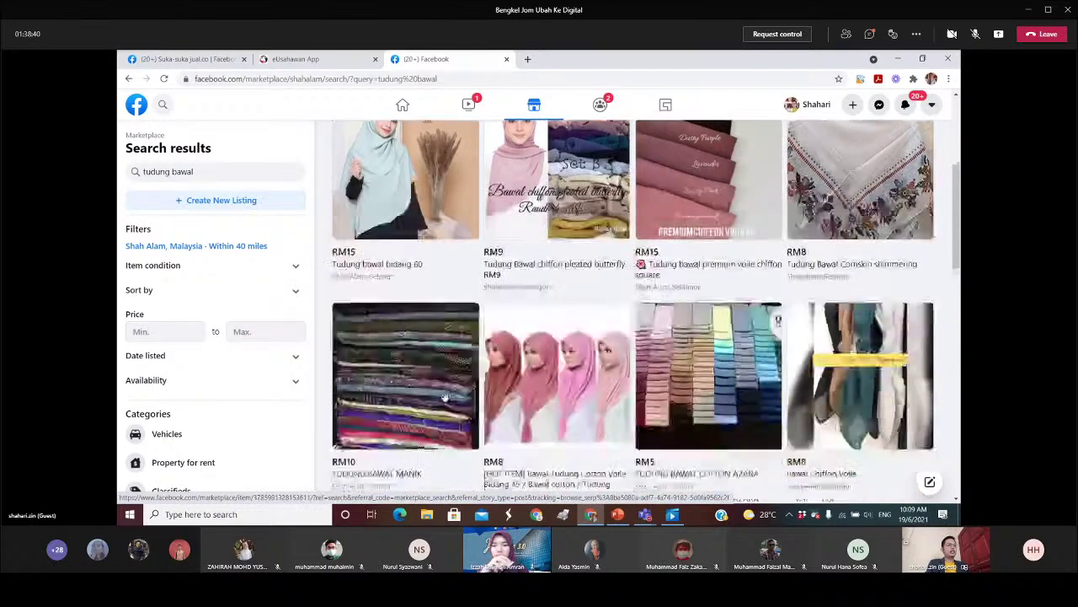
scroll(439, 393, "down", 3)
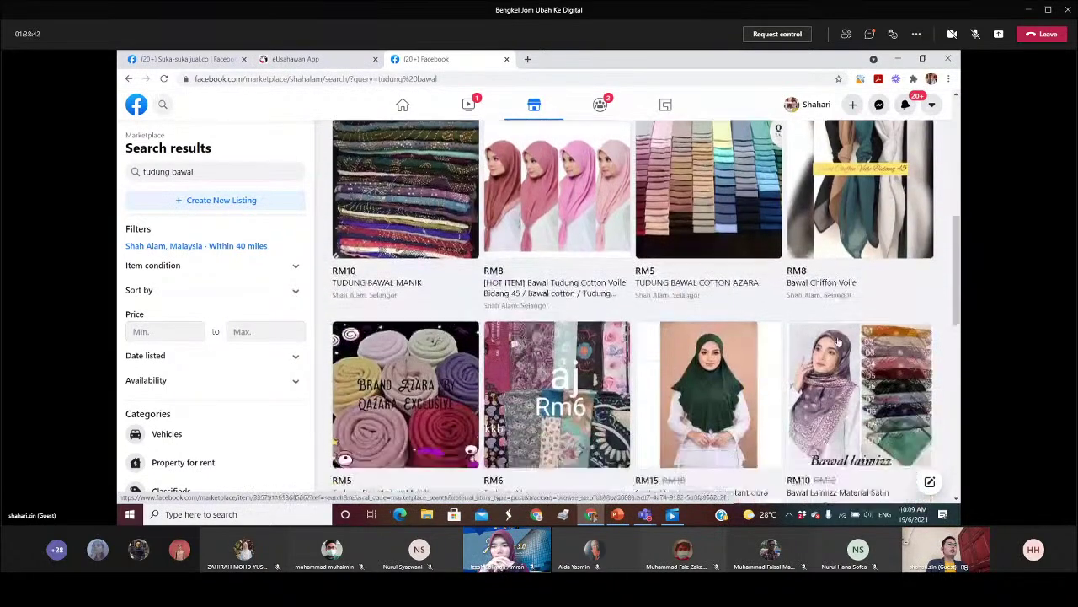
scroll(511, 283, "down", 1)
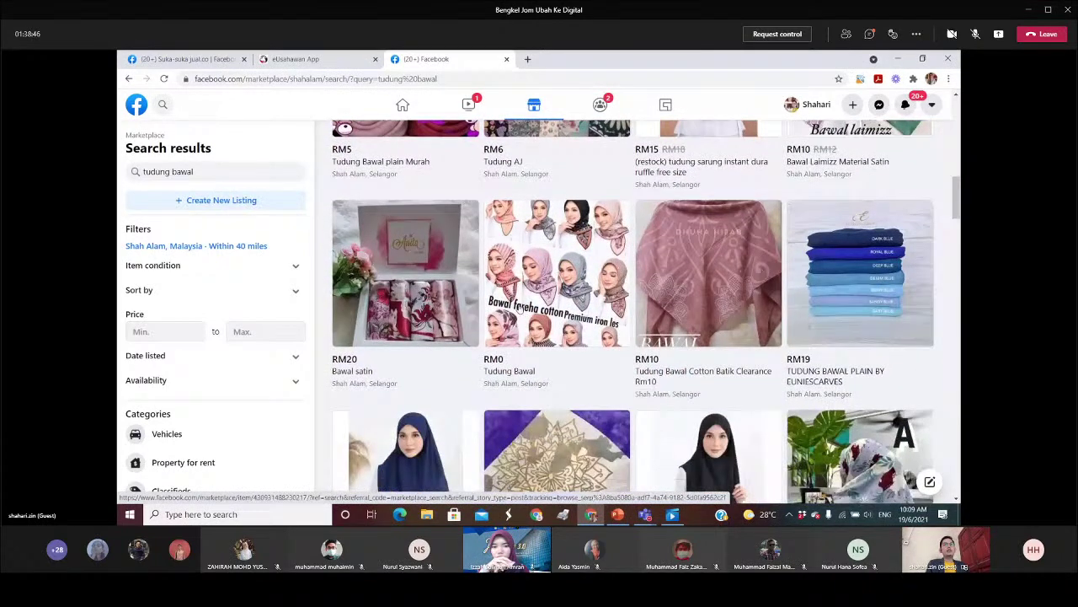
scroll(520, 305, "down", 1)
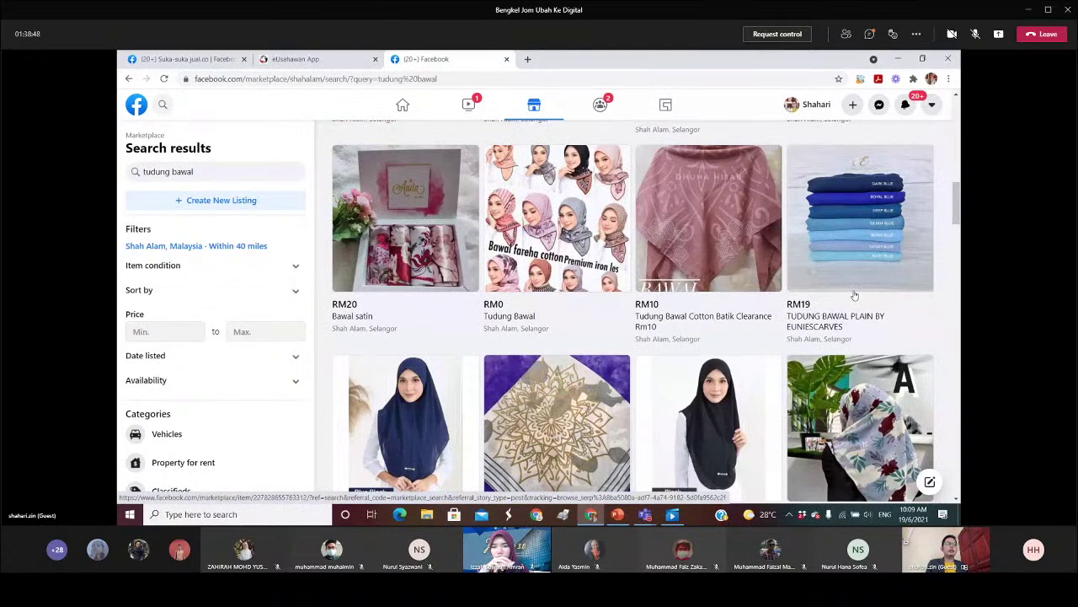
scroll(851, 296, "up", 2)
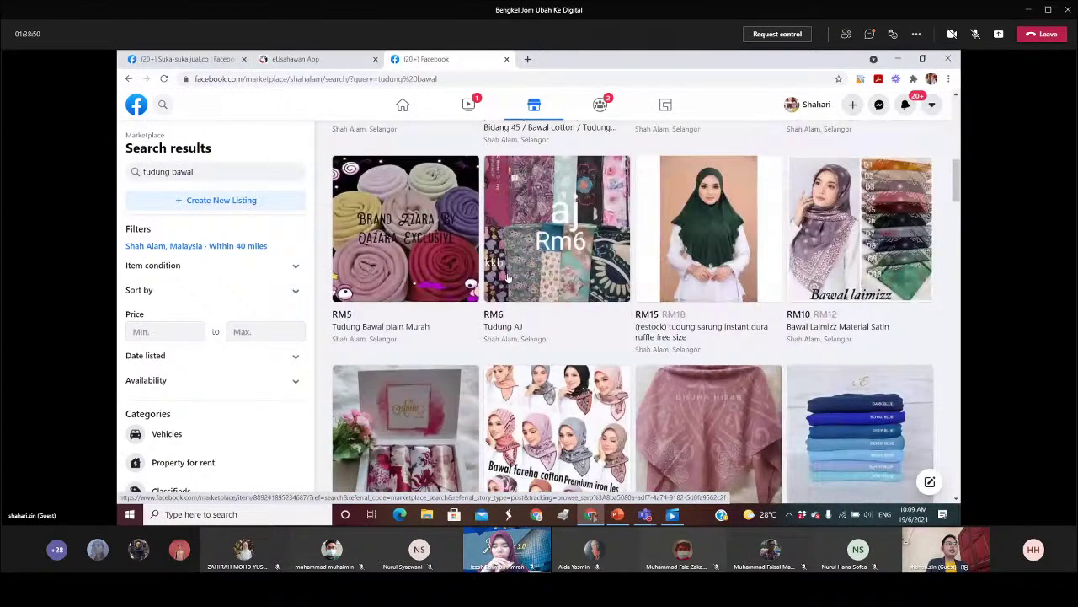